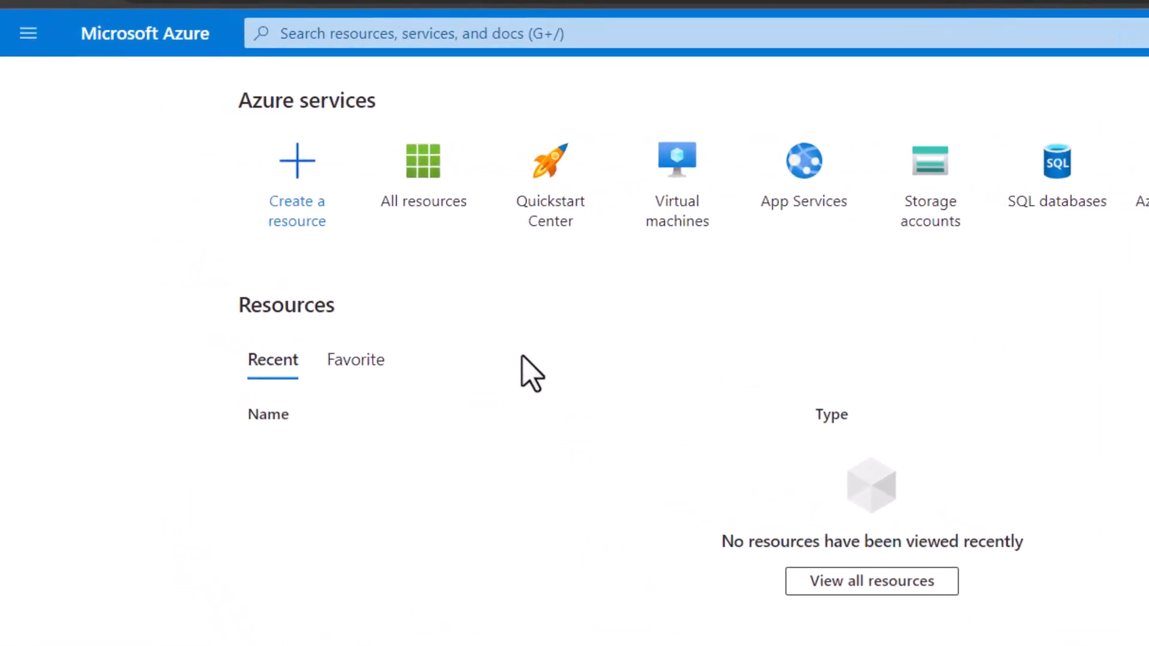
Start creating a SQL Database resource and add a new resource group named FabricRG for it
{"action": "left_click", "coordinate": [299, 161]}
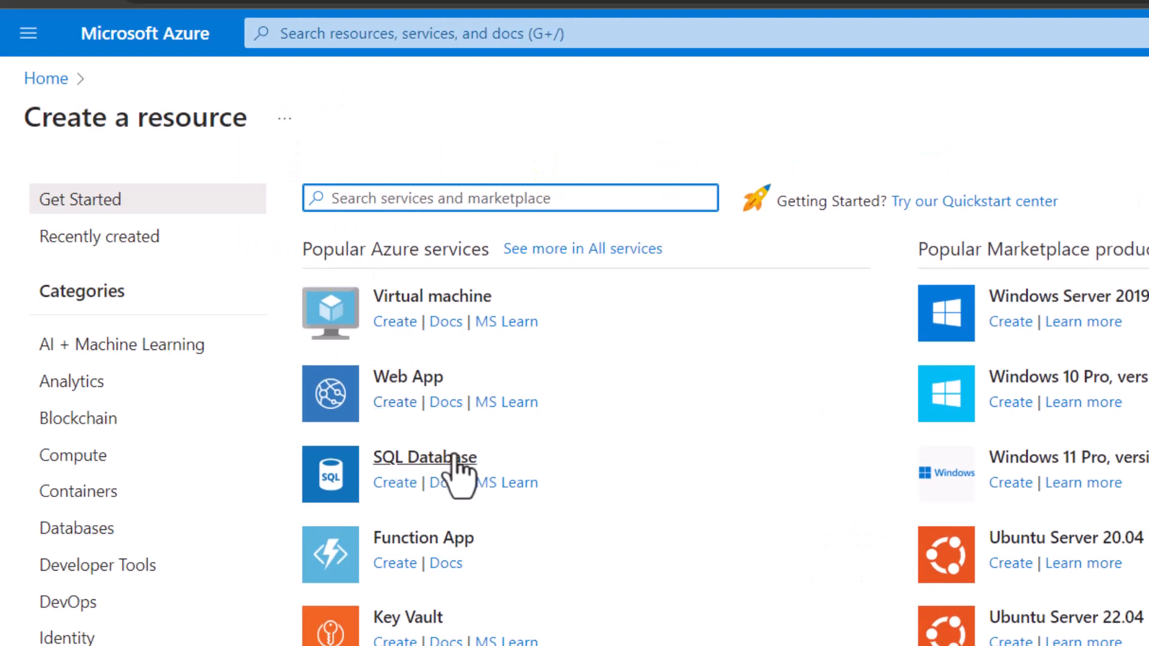
{"action": "left_click", "coordinate": [394, 485]}
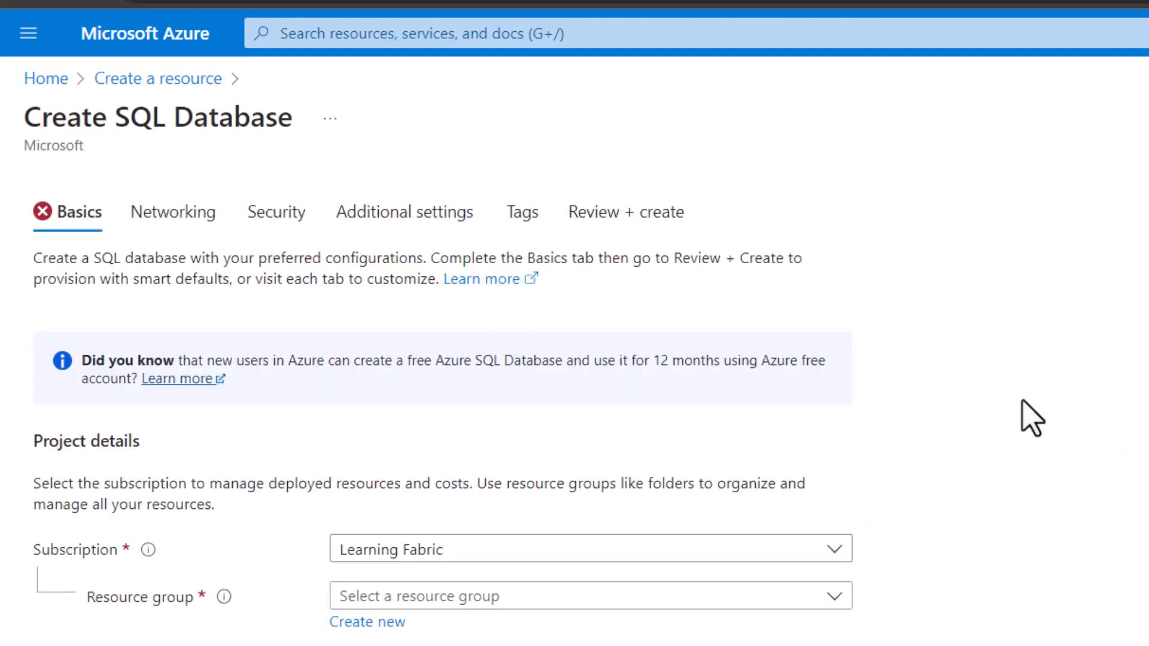
{"action": "scroll", "coordinate": [533, 533], "scroll_direction": "down", "scroll_amount": 3}
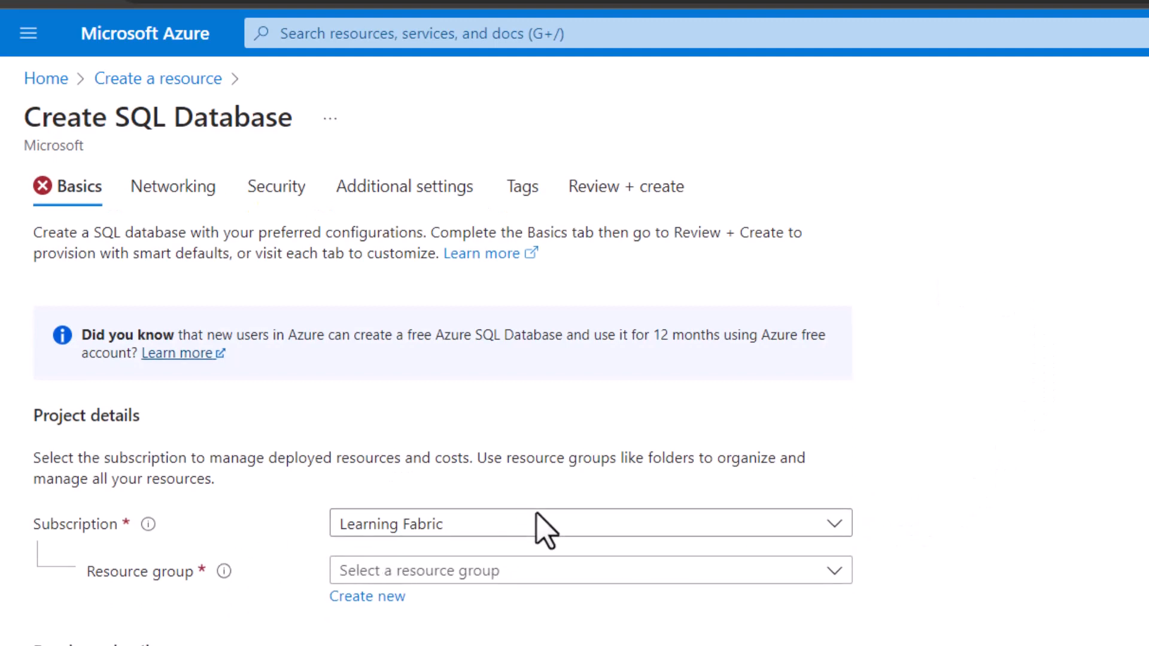
{"action": "left_click", "coordinate": [506, 409]}
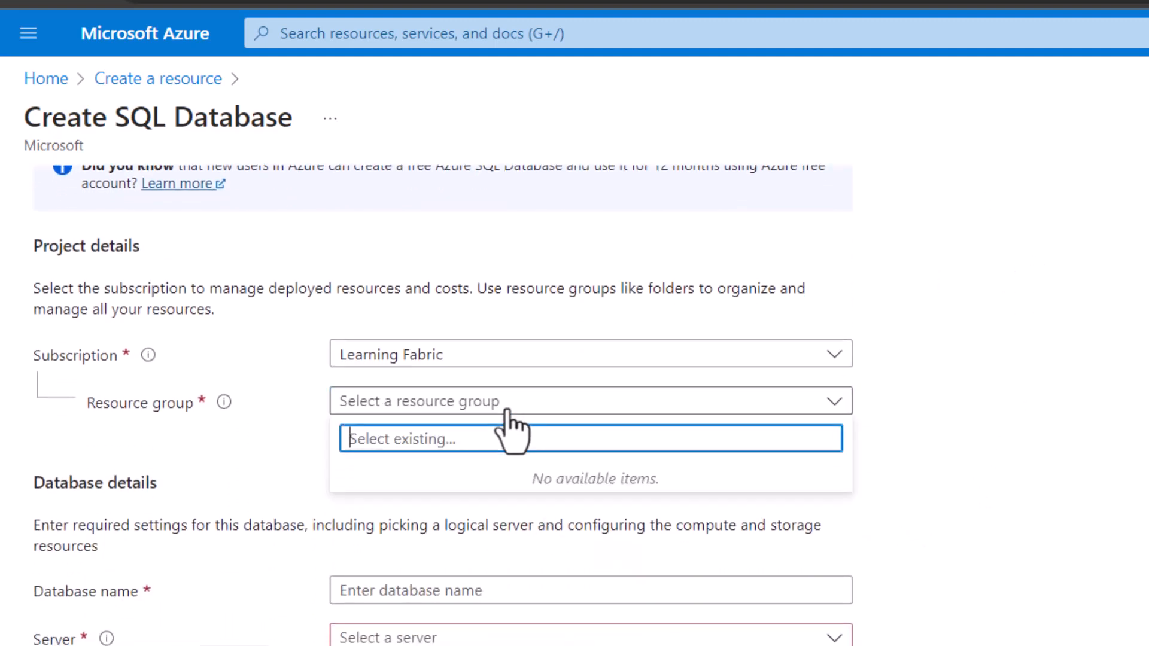
{"action": "left_click", "coordinate": [512, 416]}
{"action": "left_click", "coordinate": [389, 431]}
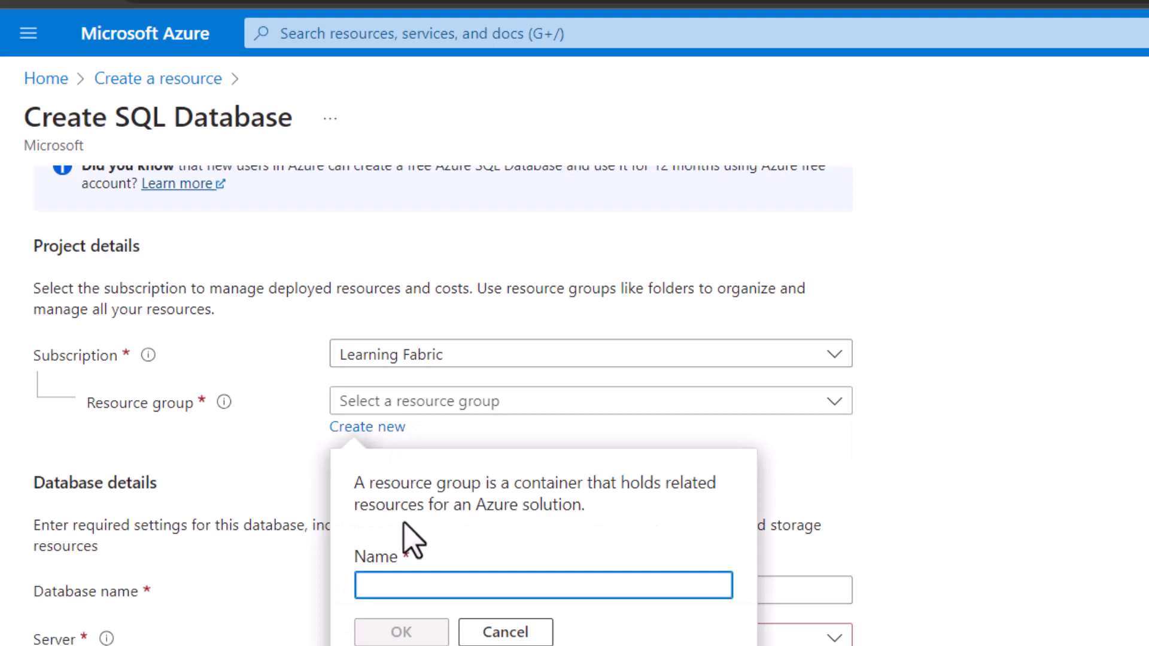
{"action": "type", "text": "Fabr"}
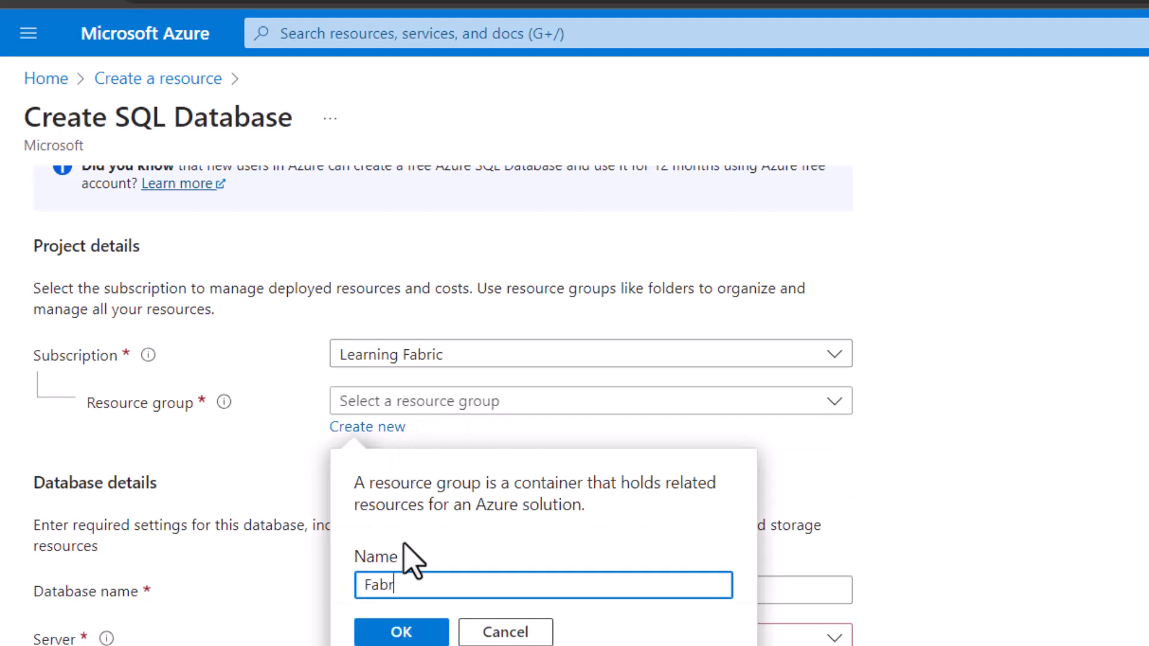
{"action": "type", "text": "icRG"}
{"action": "left_click", "coordinate": [402, 632]}
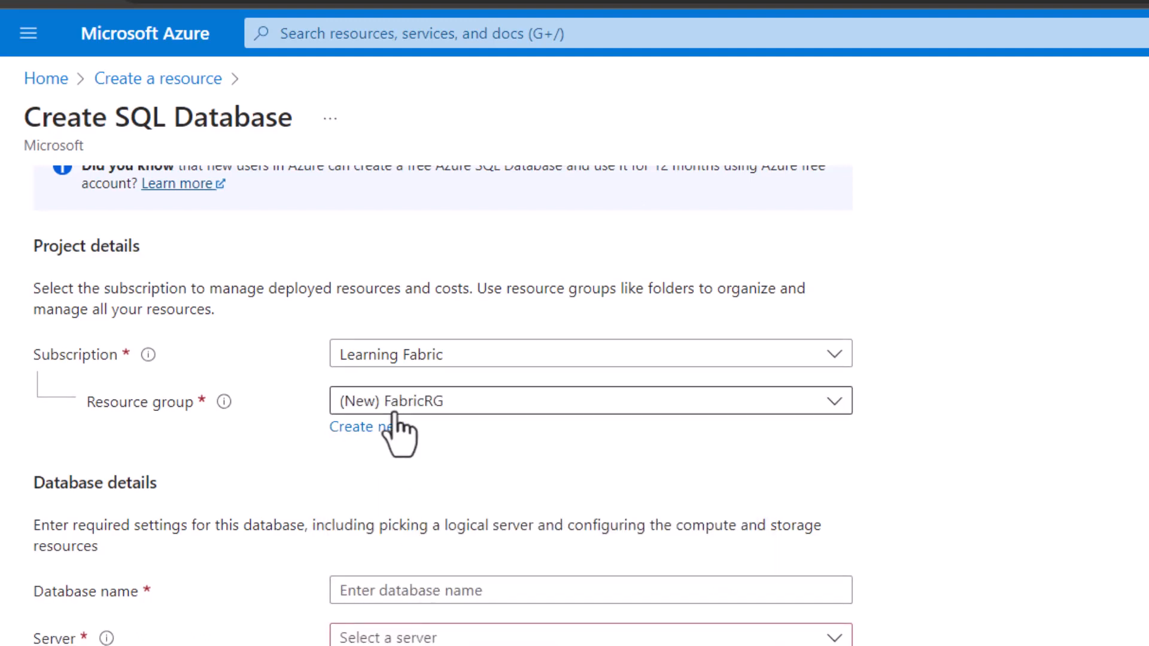
Name the new database FabricDB in the database details
{"action": "scroll", "coordinate": [398, 457], "scroll_direction": "down", "scroll_amount": 2}
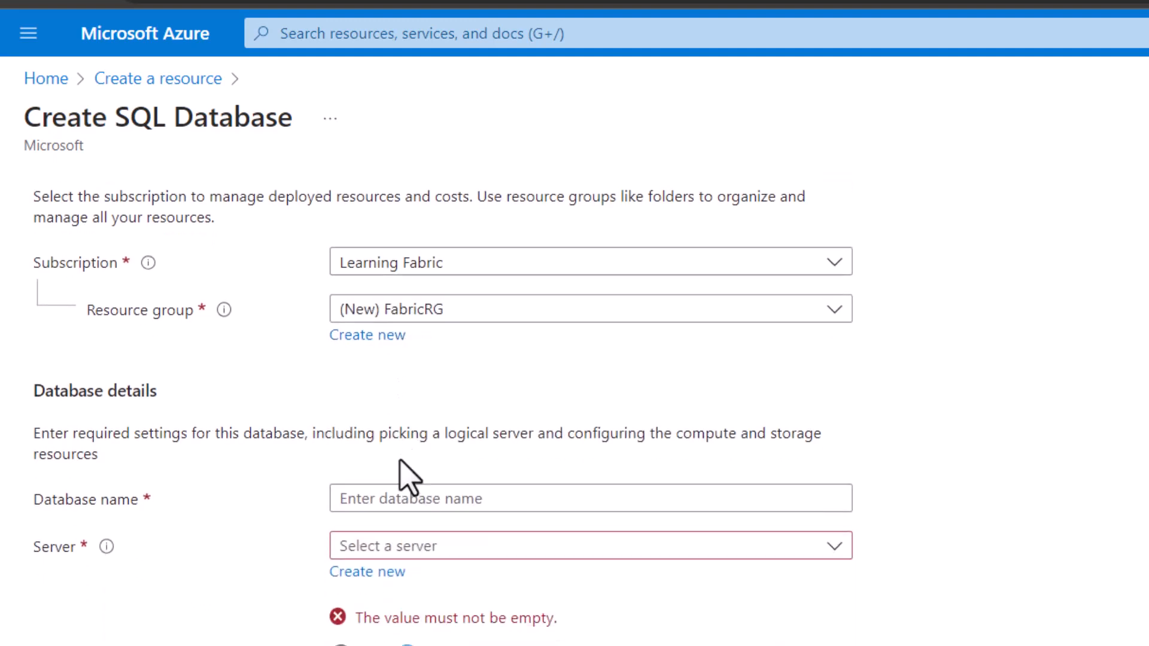
{"action": "left_click", "coordinate": [401, 495]}
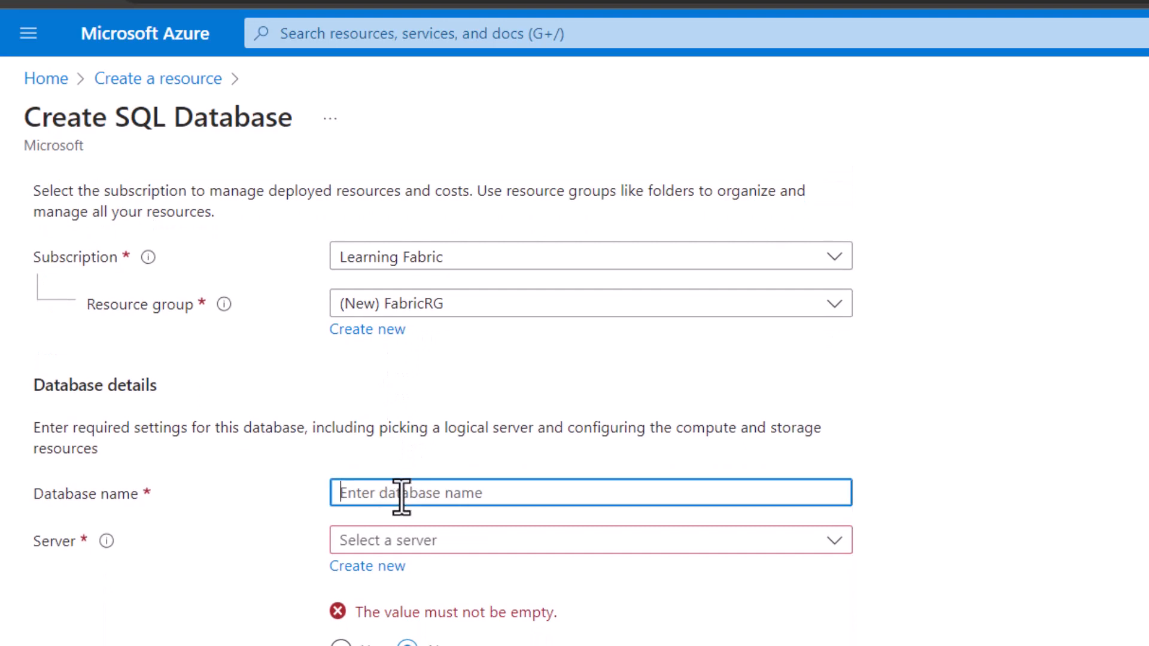
{"action": "type", "text": "Fabric"}
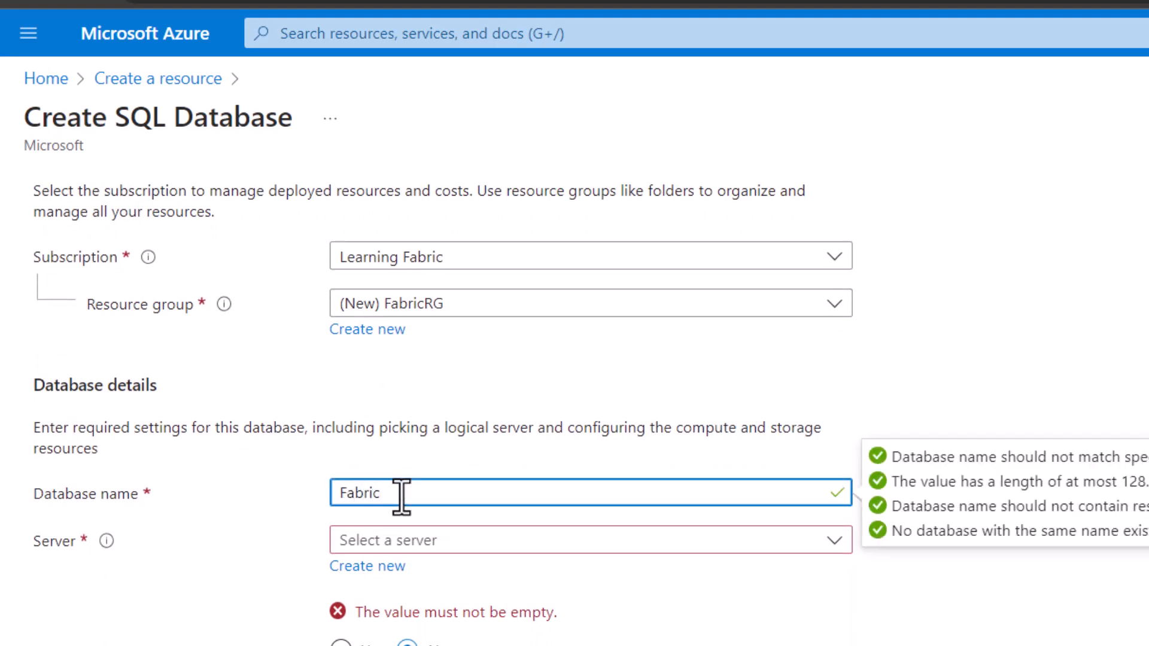
{"action": "type", "text": "DB"}
Start a new database server for FabricDB and name it fabricdb
{"action": "left_click", "coordinate": [430, 544]}
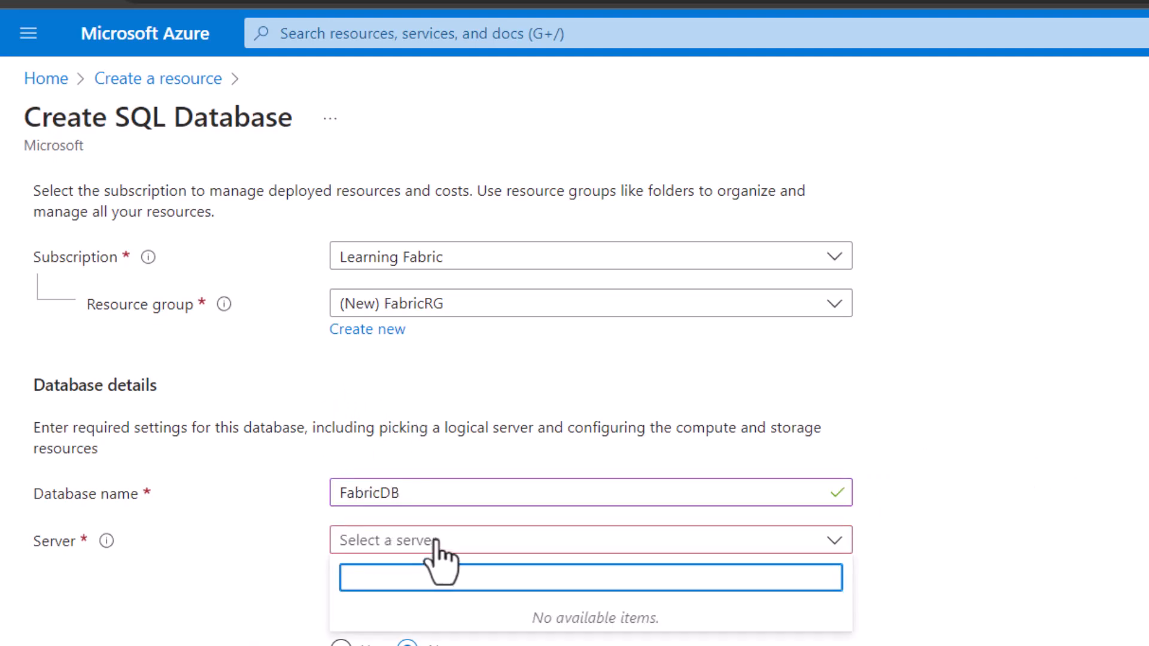
{"action": "left_click", "coordinate": [325, 559]}
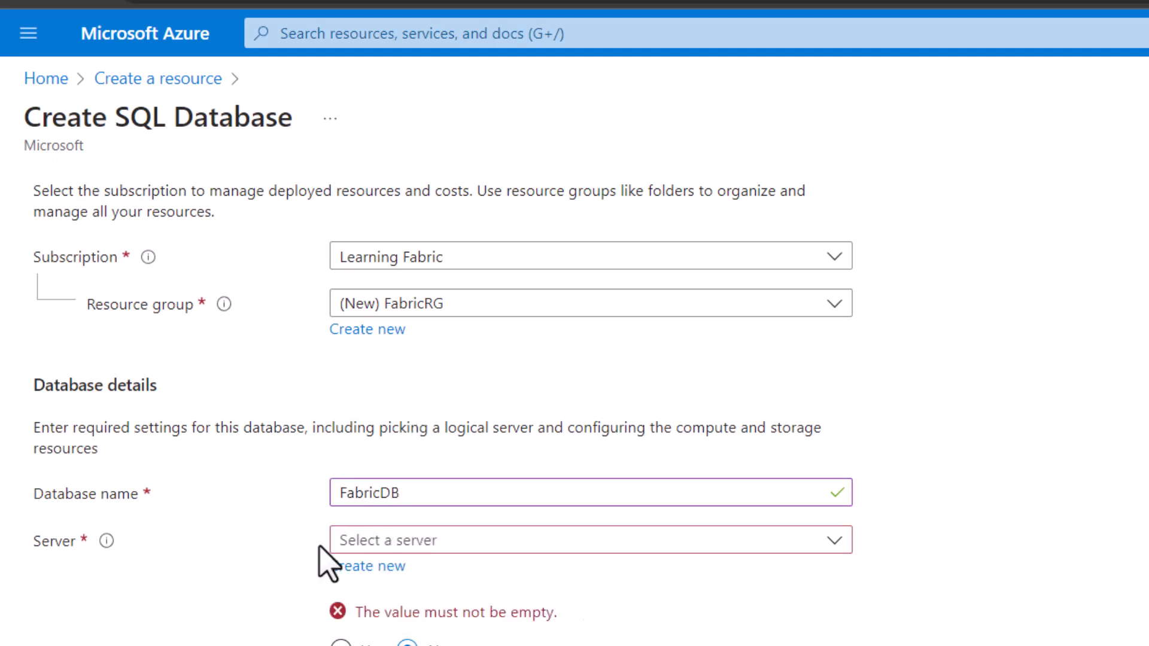
{"action": "left_click", "coordinate": [385, 569]}
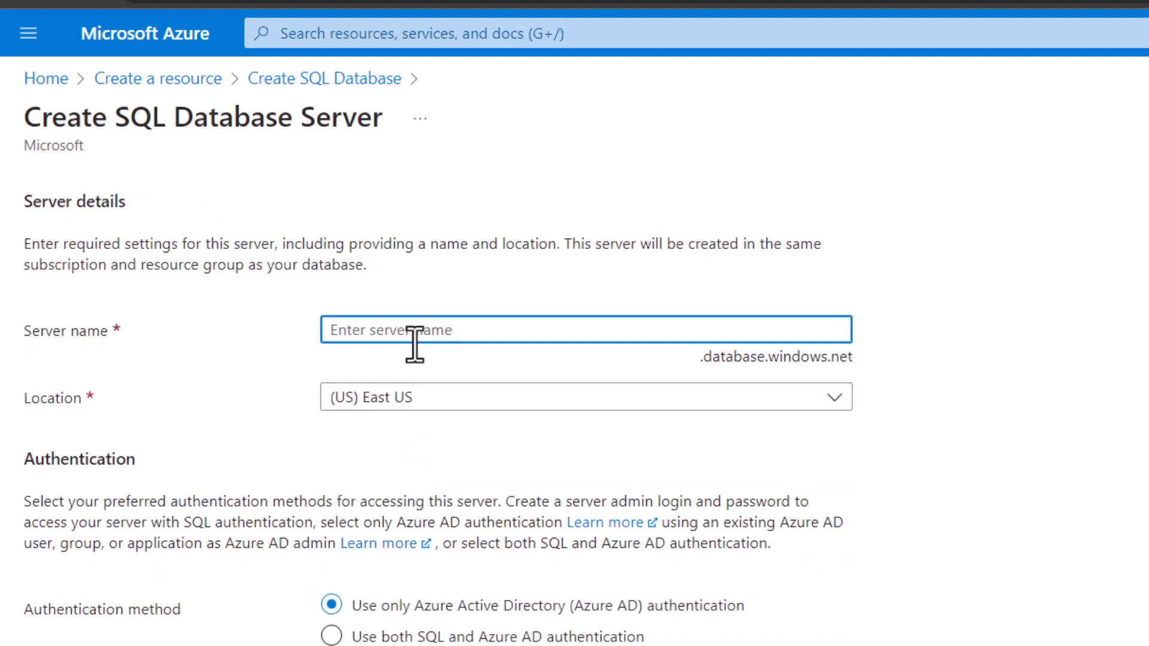
{"action": "type", "text": "FabricDB"}
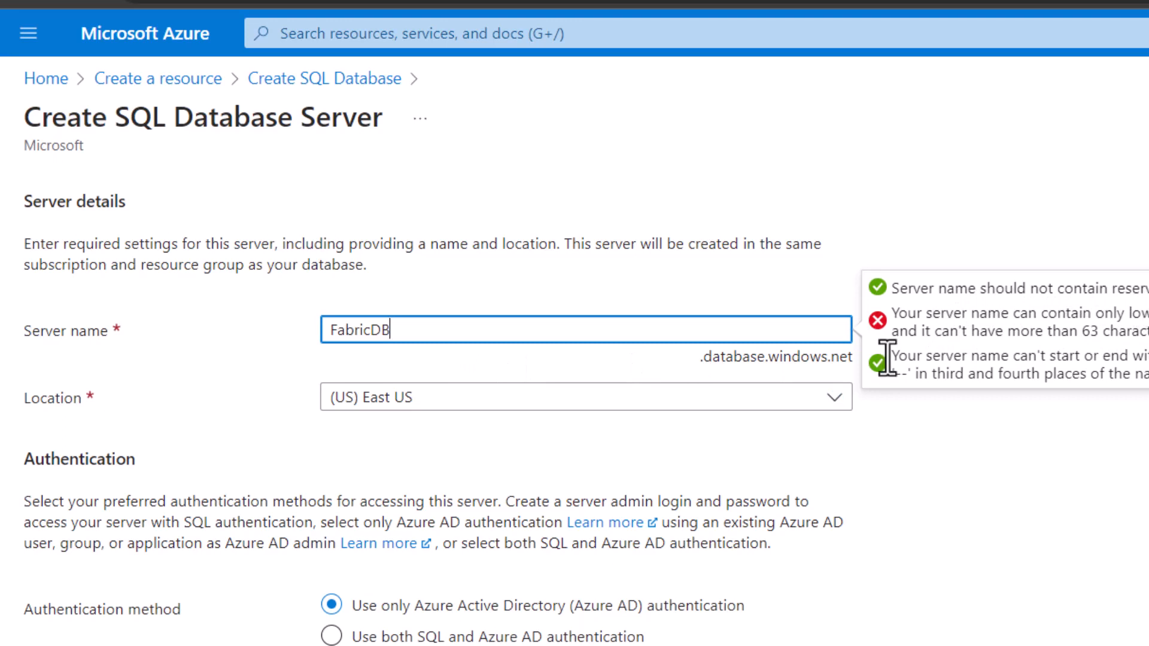
{"action": "key", "text": "ctrl+a"}
{"action": "type", "text": "fabric"}
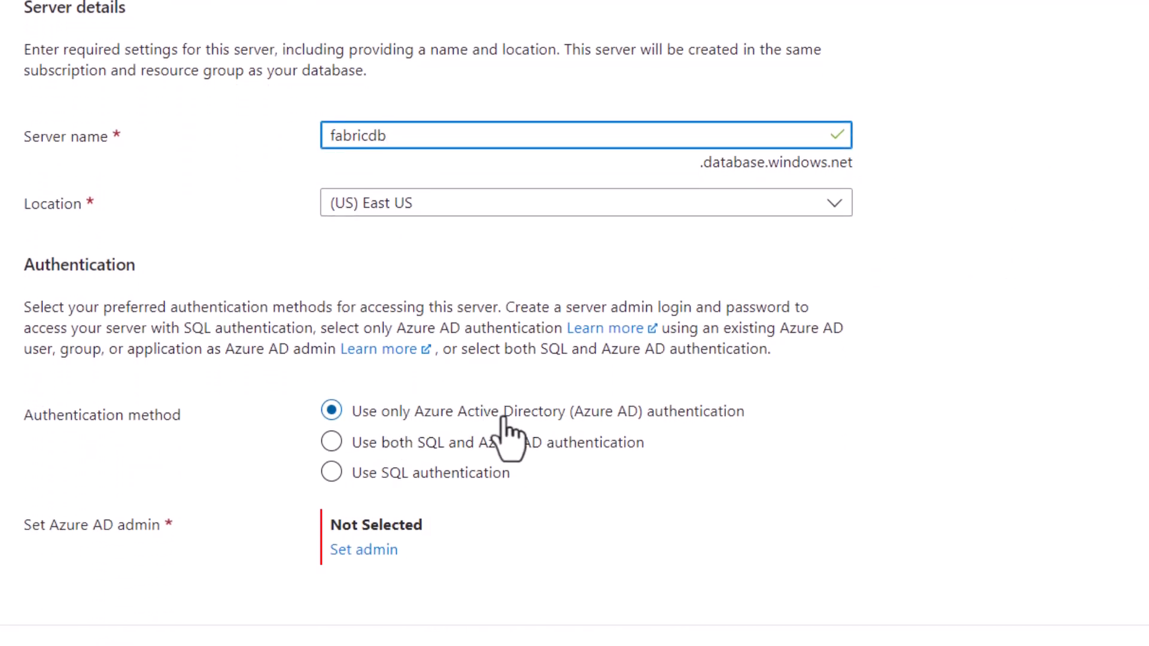
Set the server's authentication method to SQL authentication and enter fabricola as the server admin login
{"action": "left_click", "coordinate": [437, 472]}
{"action": "scroll", "coordinate": [441, 479], "scroll_direction": "down", "scroll_amount": 1}
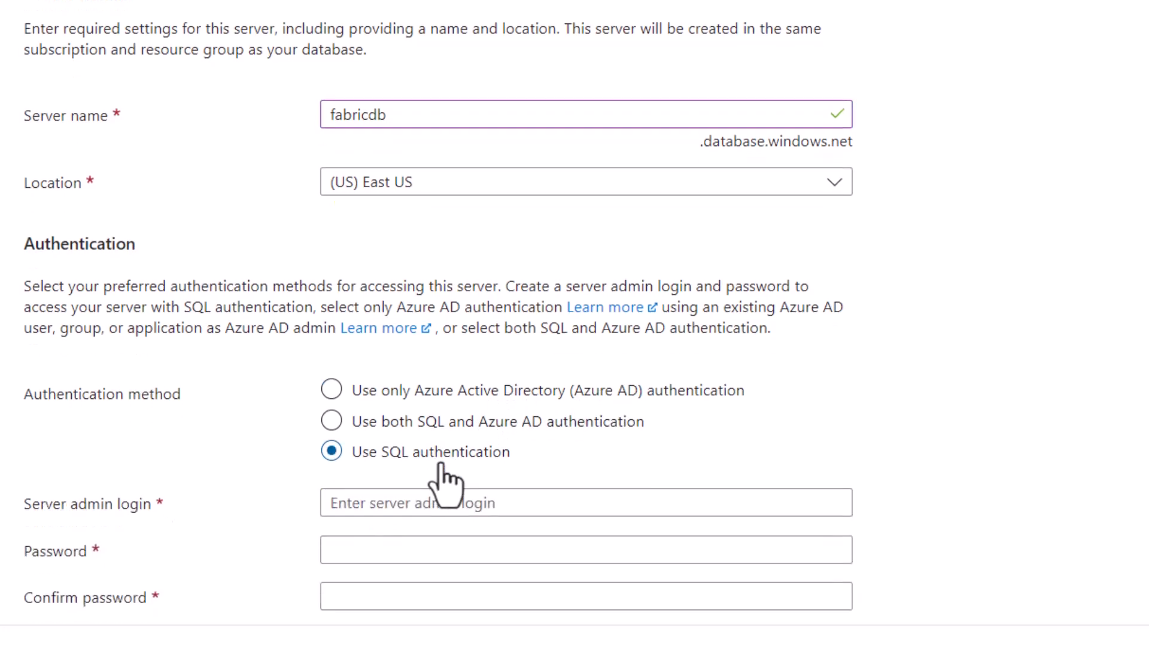
{"action": "left_click", "coordinate": [432, 458]}
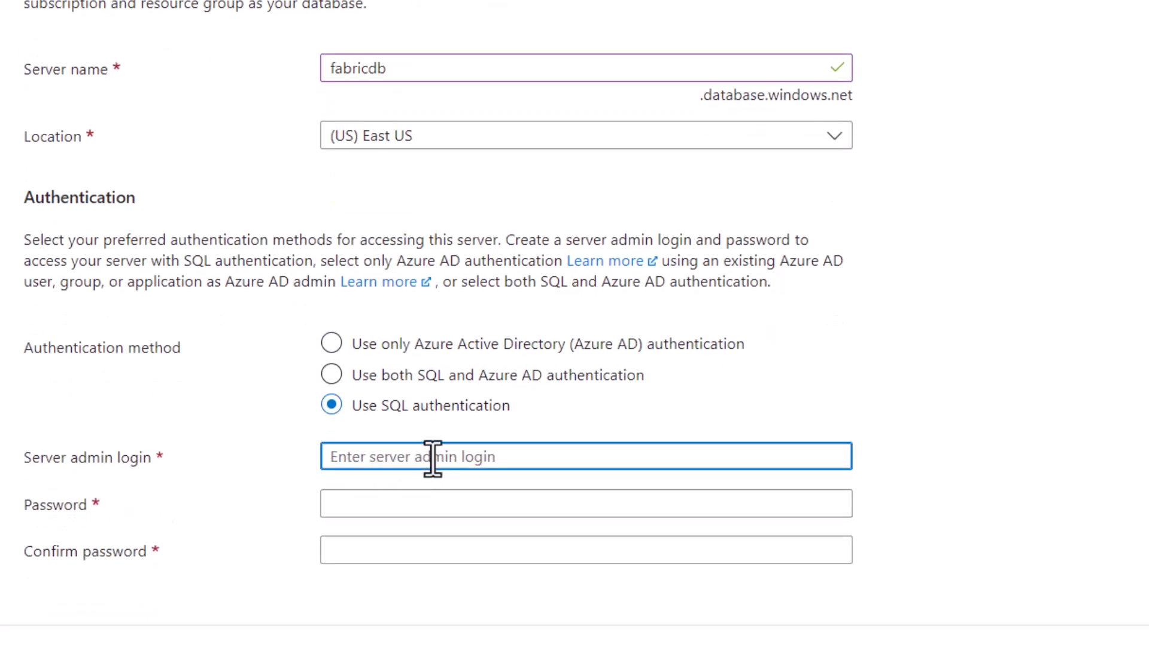
{"action": "type", "text": "fabric"}
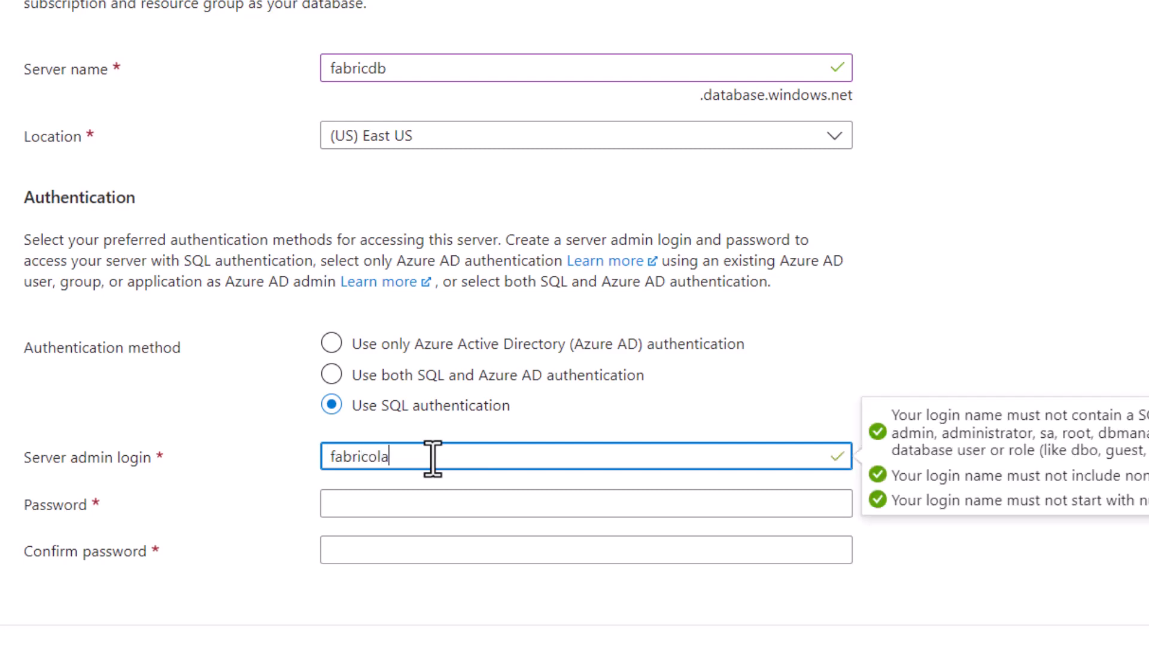
{"action": "type", "text": "ola"}
Enter and confirm the server admin password, and accept the new server's settings
{"action": "left_click", "coordinate": [412, 505]}
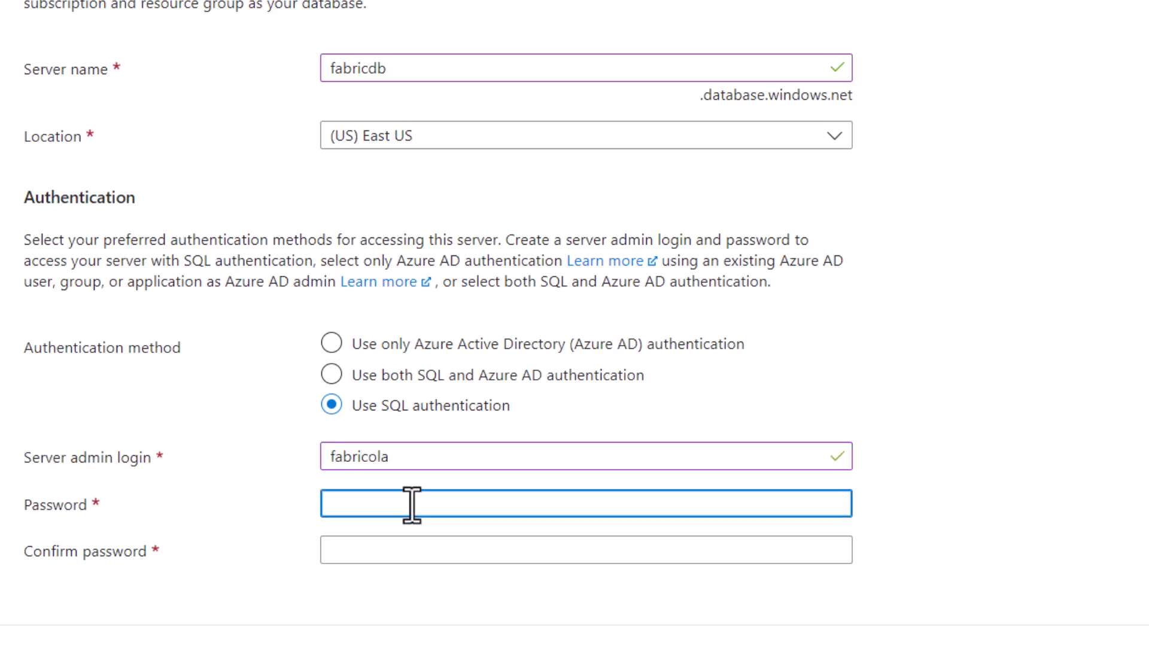
{"action": "type", "text": "•••••••••••"}
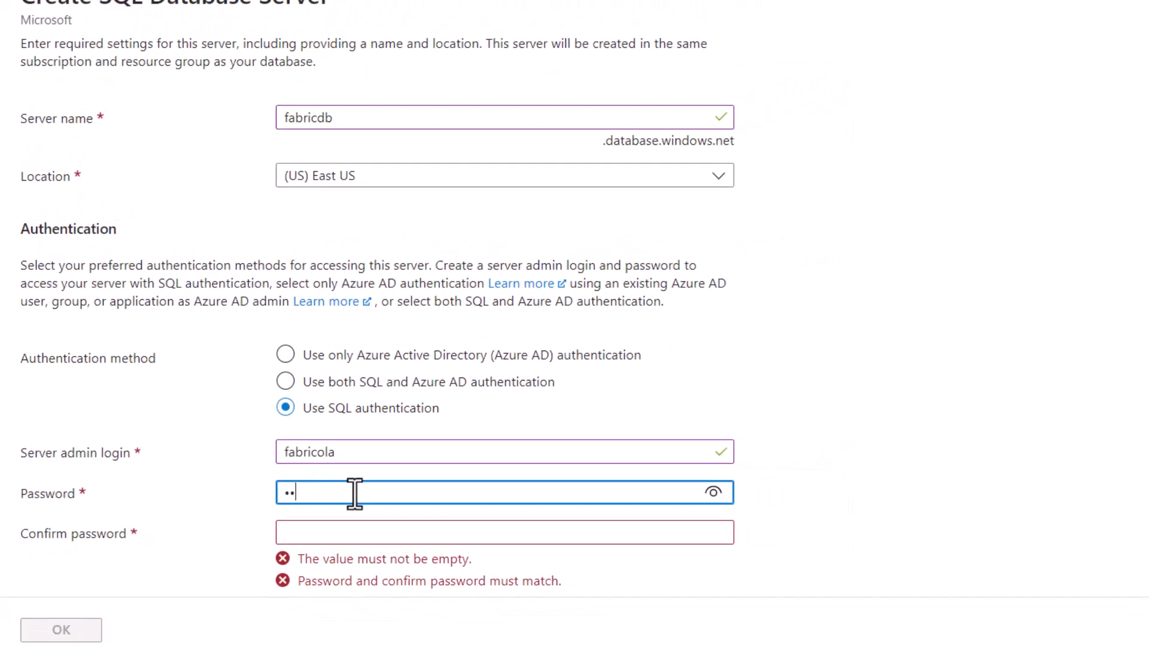
{"action": "key", "text": "Tab"}
{"action": "type", "text": "•••••••••••"}
{"action": "left_click", "coordinate": [419, 565]}
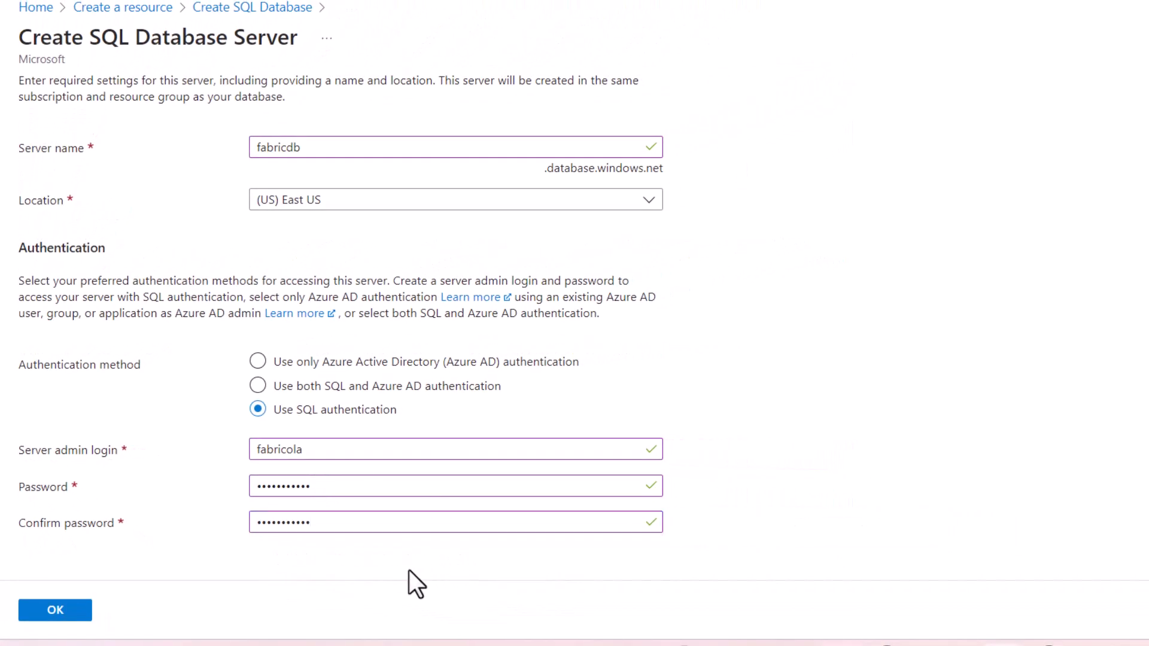
{"action": "left_click", "coordinate": [65, 611]}
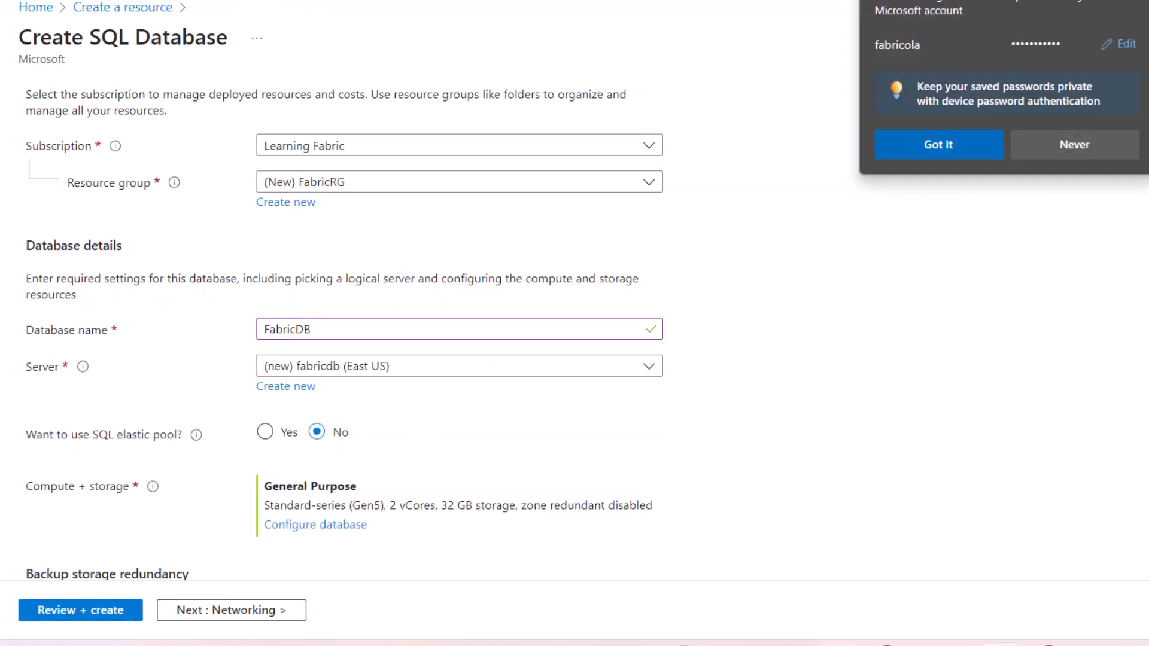
Check the estimated cost, open the database's compute and storage configuration, and try the Basic service tier
{"action": "scroll", "coordinate": [265, 440], "scroll_direction": "down", "scroll_amount": 5}
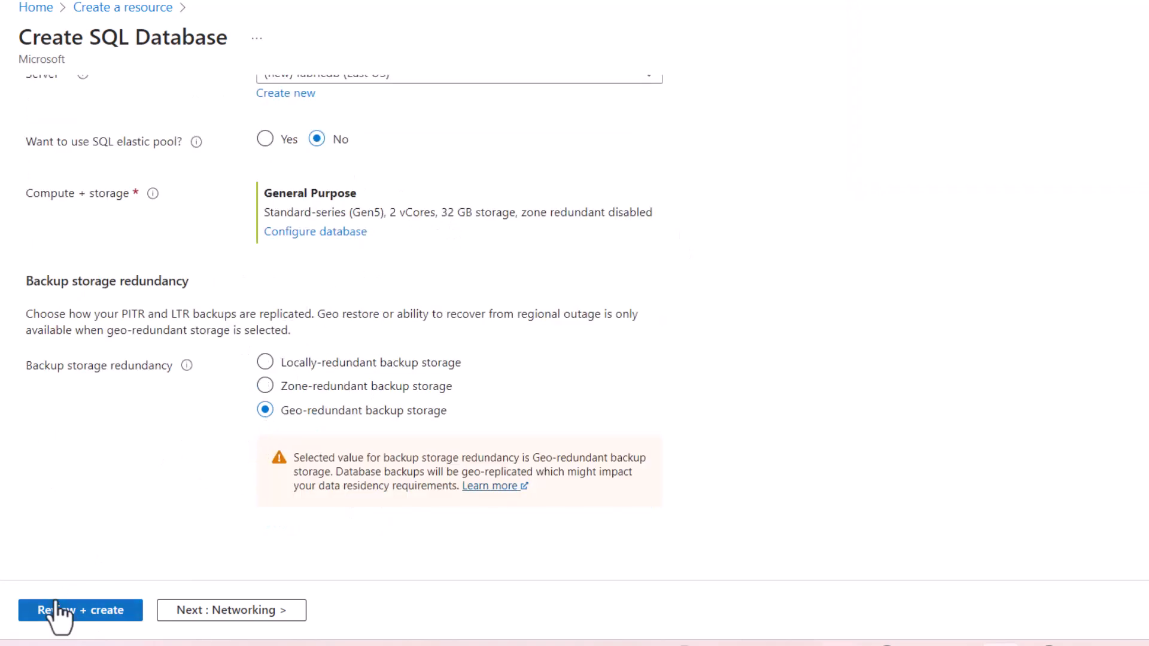
{"action": "scroll", "coordinate": [203, 443], "scroll_direction": "up", "scroll_amount": 6}
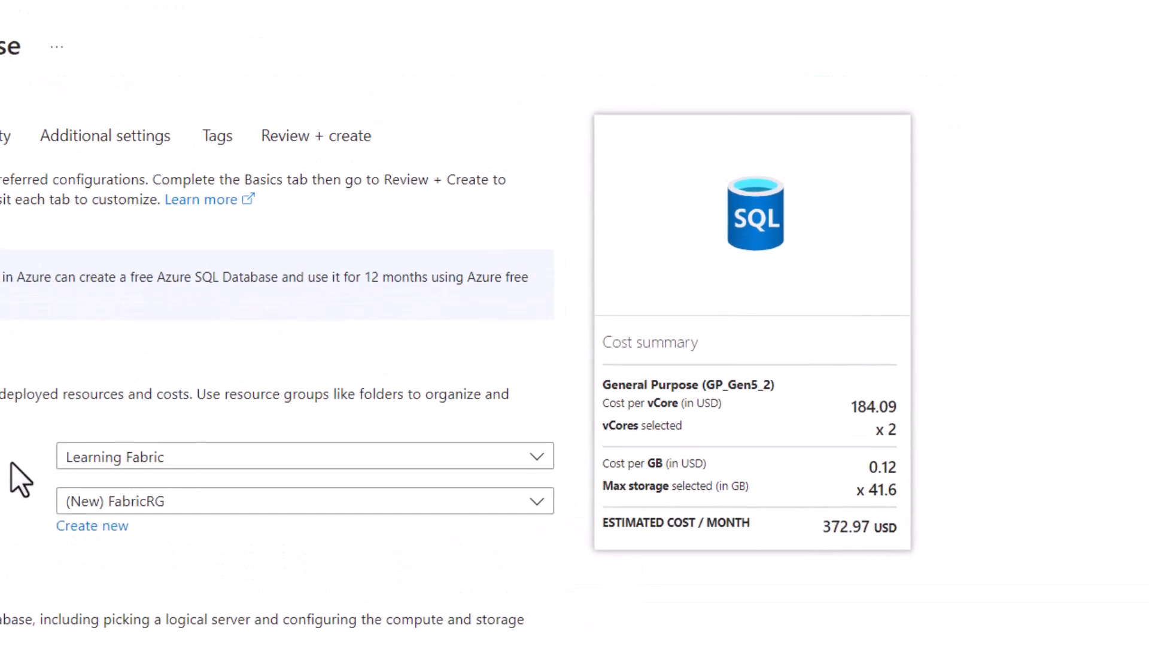
{"action": "scroll", "coordinate": [731, 437], "scroll_direction": "down", "scroll_amount": 2}
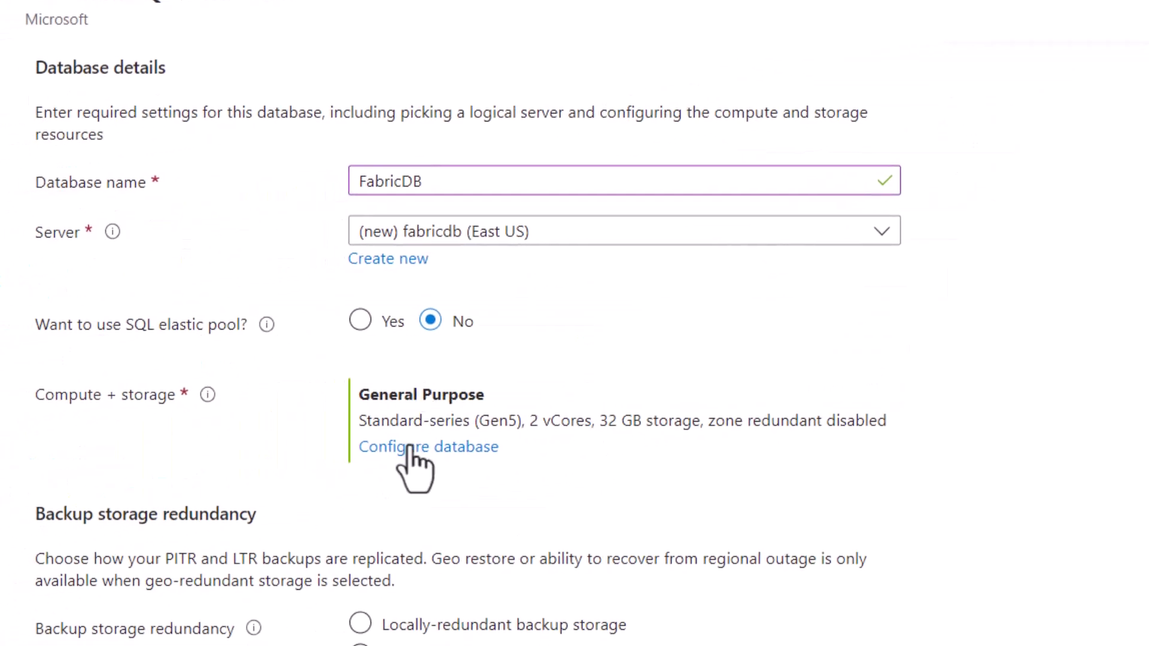
{"action": "left_click", "coordinate": [413, 444]}
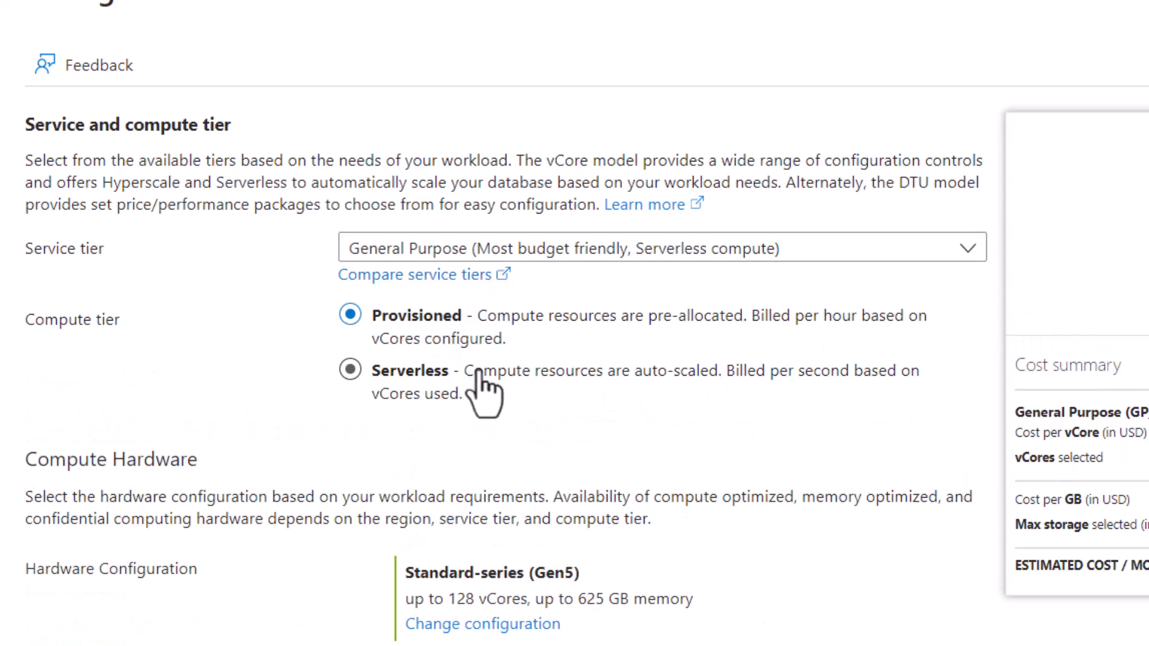
{"action": "left_click", "coordinate": [540, 247]}
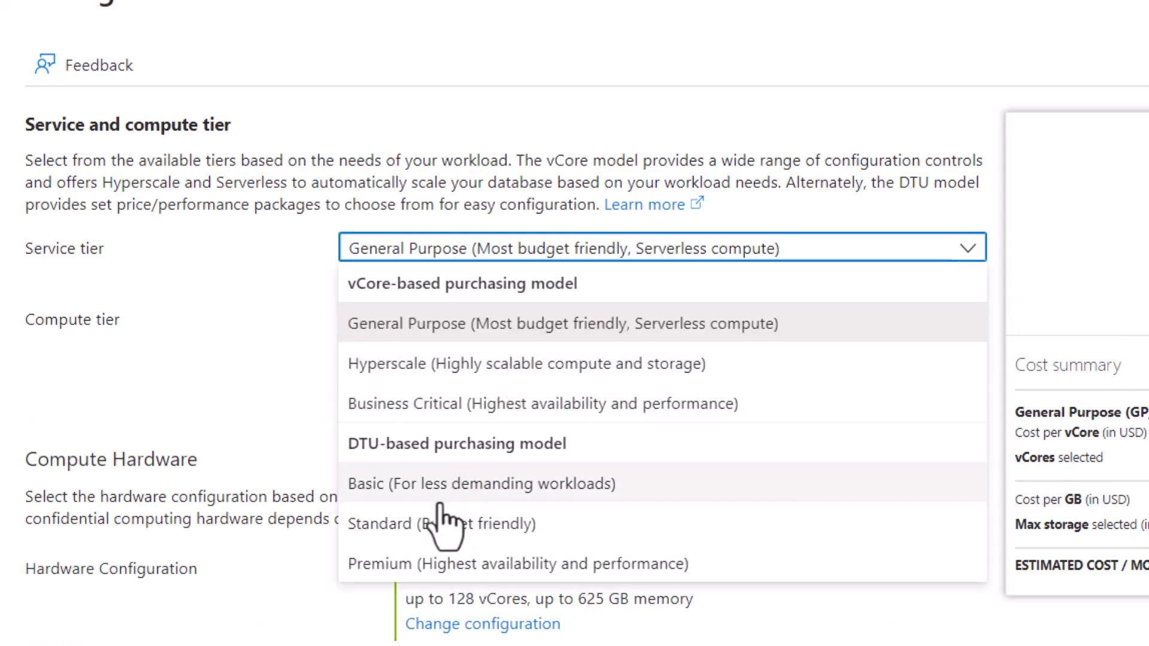
{"action": "left_click", "coordinate": [450, 478]}
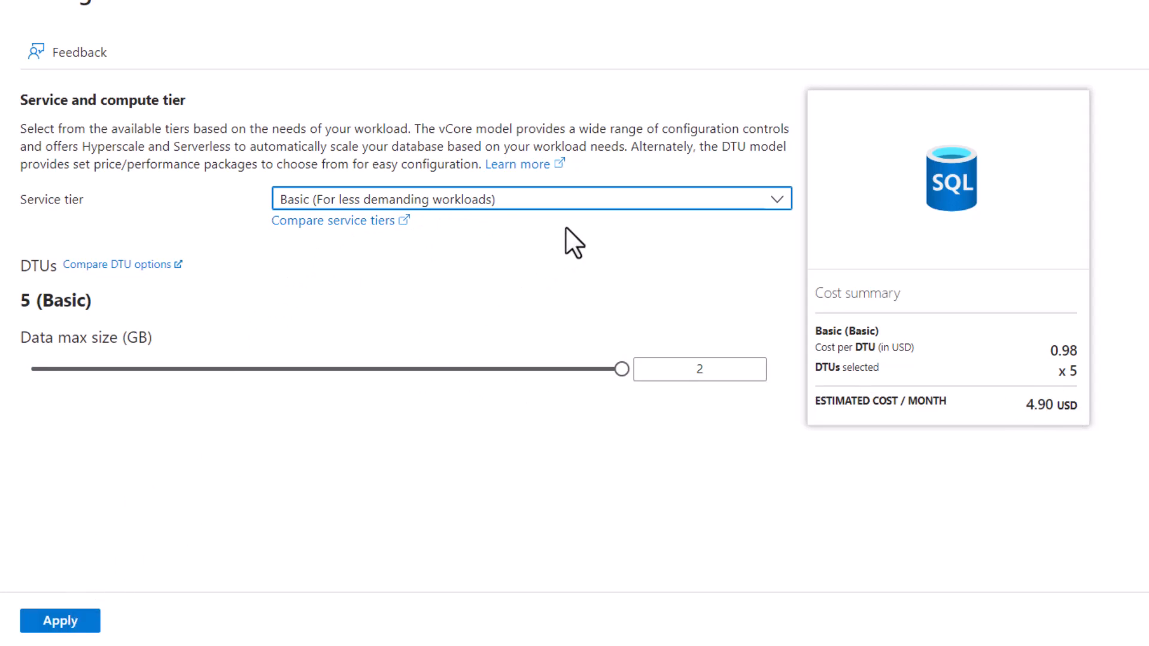
Configure the database with the Premium service tier, 125 DTUs and a 30 GB maximum data size, and apply it
{"action": "left_click", "coordinate": [600, 204]}
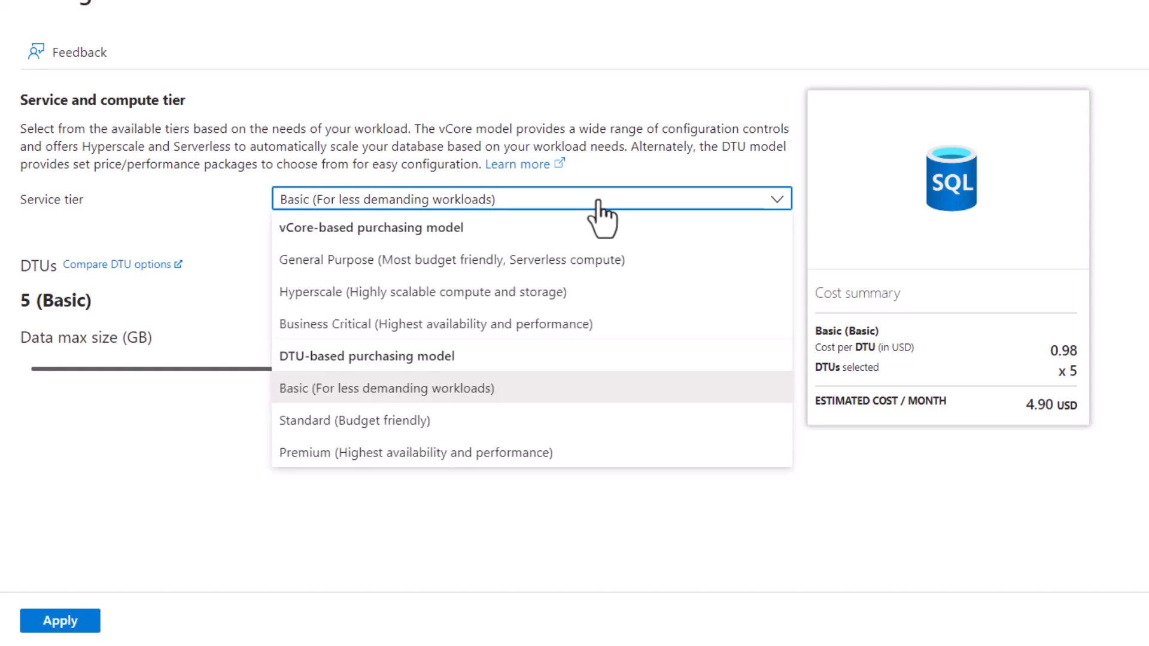
{"action": "left_click", "coordinate": [387, 459]}
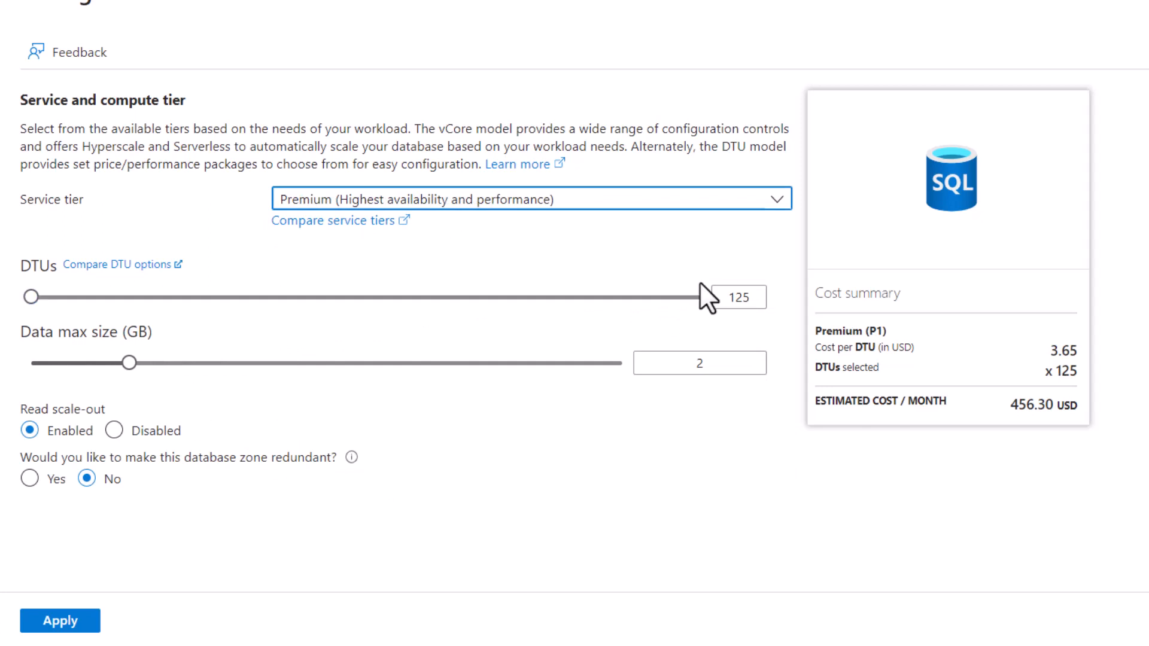
{"action": "left_click", "coordinate": [42, 298]}
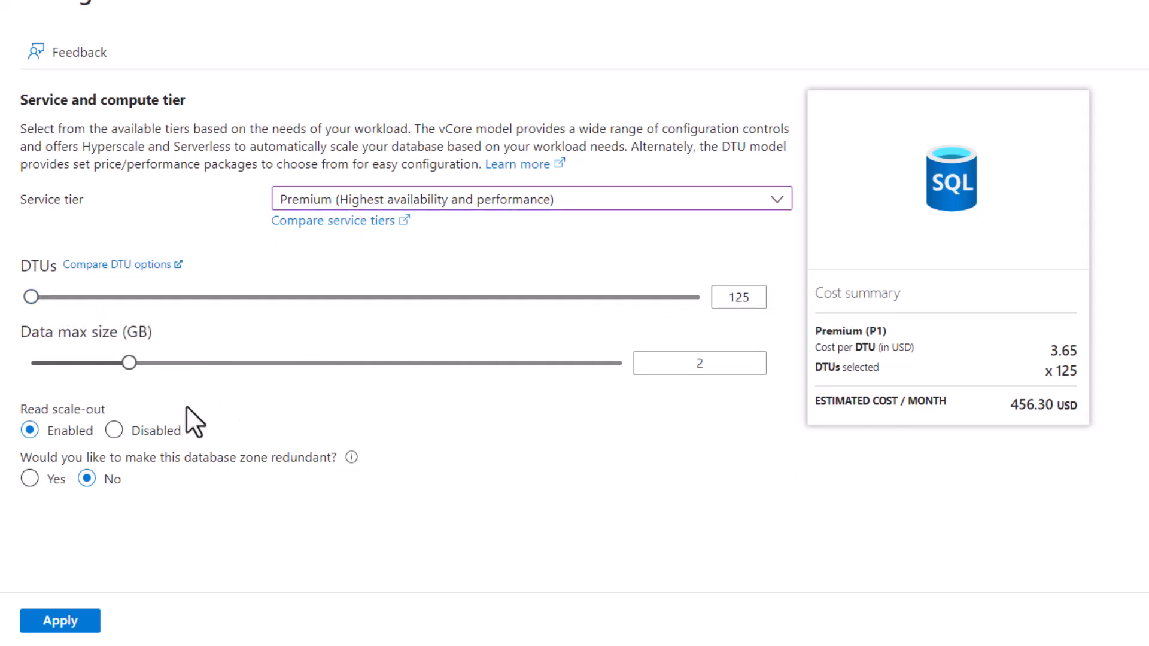
{"action": "left_click_drag", "start_coordinate": [129, 363], "coordinate": [247, 363]}
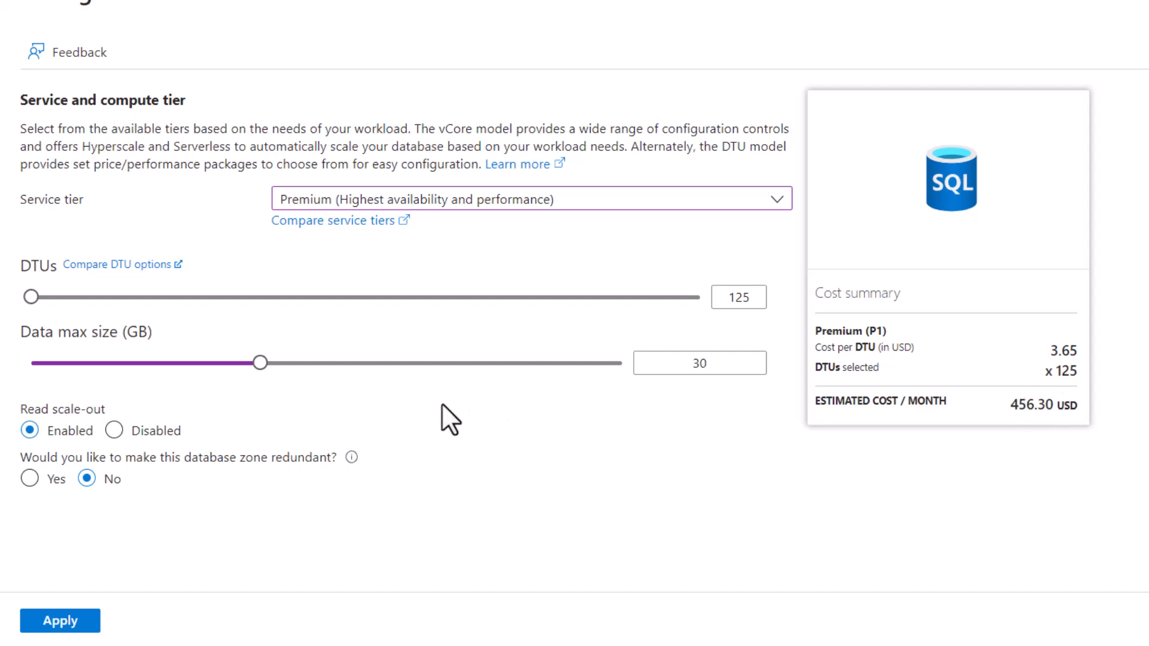
{"action": "left_click", "coordinate": [579, 202]}
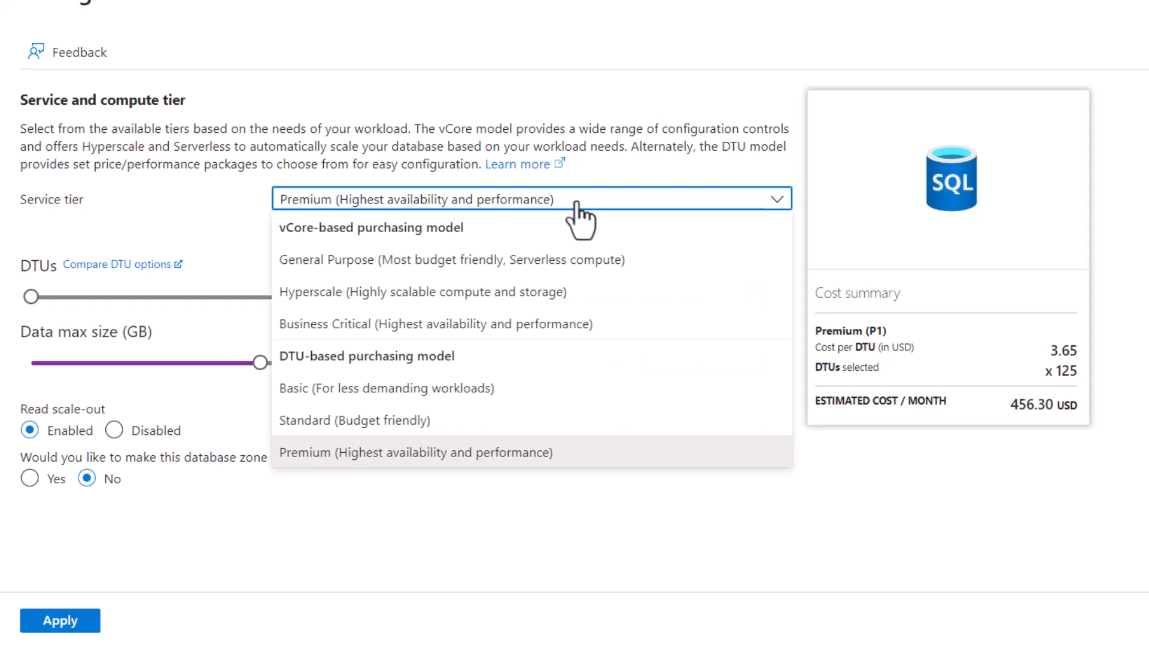
{"action": "left_click", "coordinate": [577, 204]}
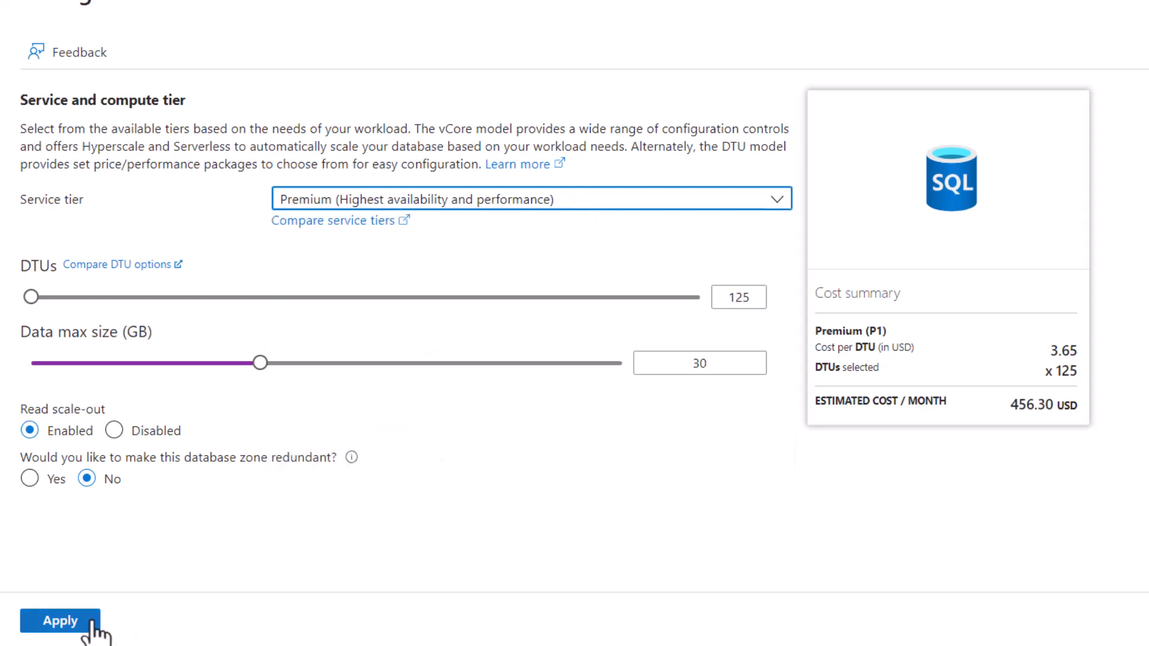
{"action": "left_click", "coordinate": [56, 623]}
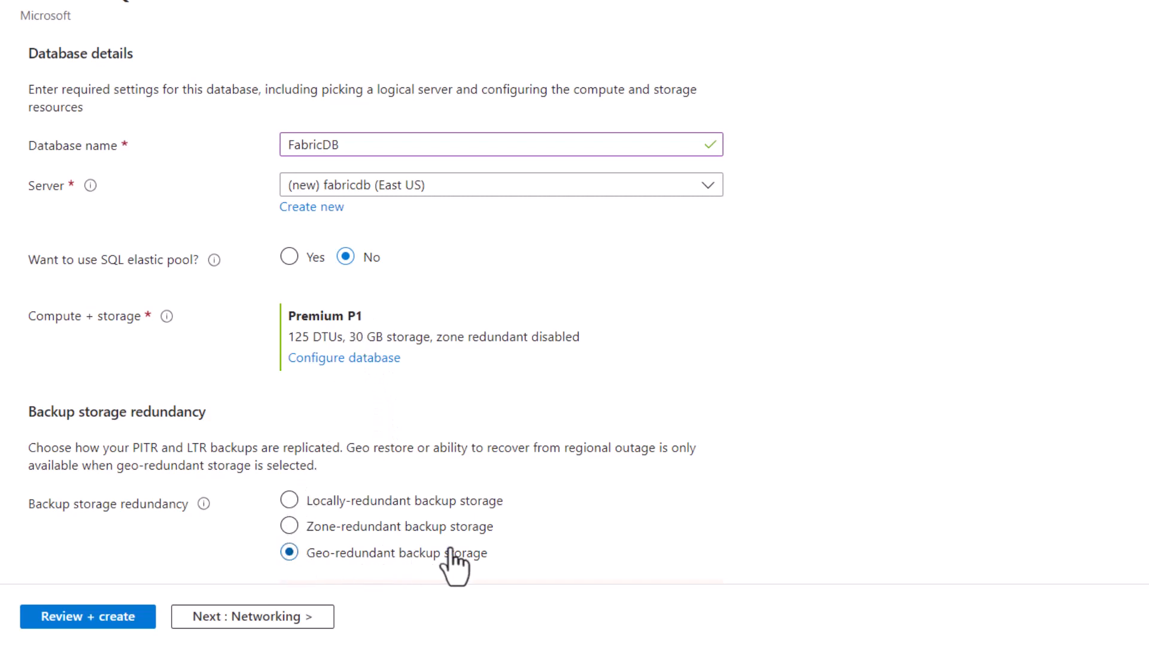
Choose locally-redundant backup storage for the database and set the server's network connectivity method to public endpoint
{"action": "left_click", "coordinate": [328, 504]}
{"action": "scroll", "coordinate": [135, 530], "scroll_direction": "up", "scroll_amount": 7}
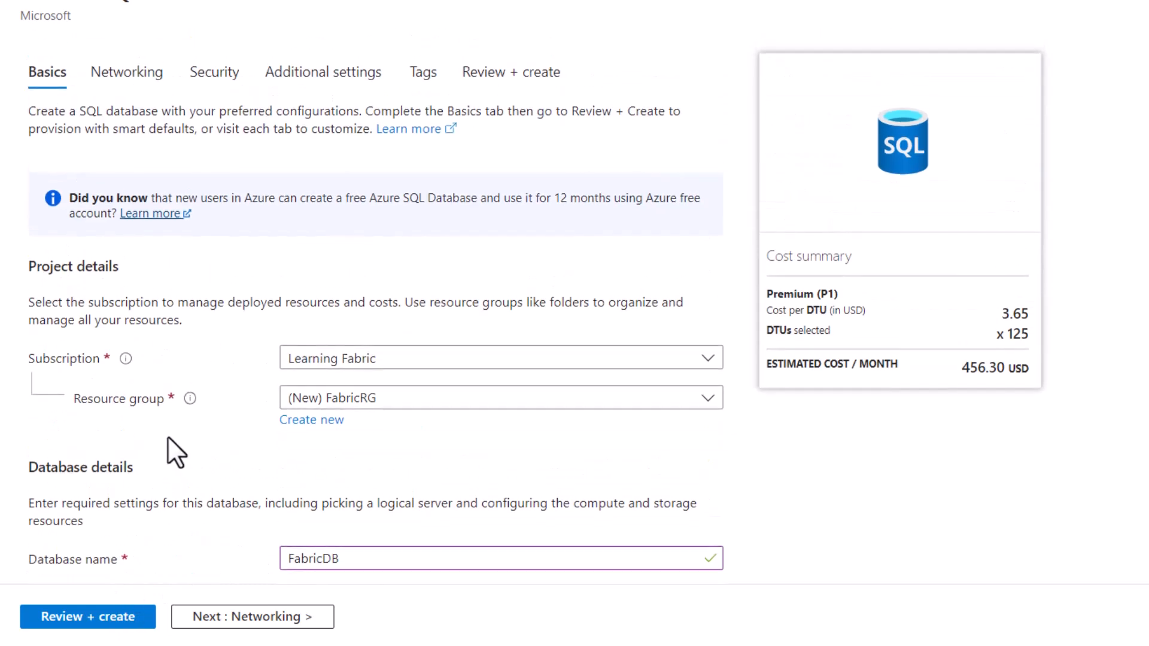
{"action": "left_click", "coordinate": [148, 76]}
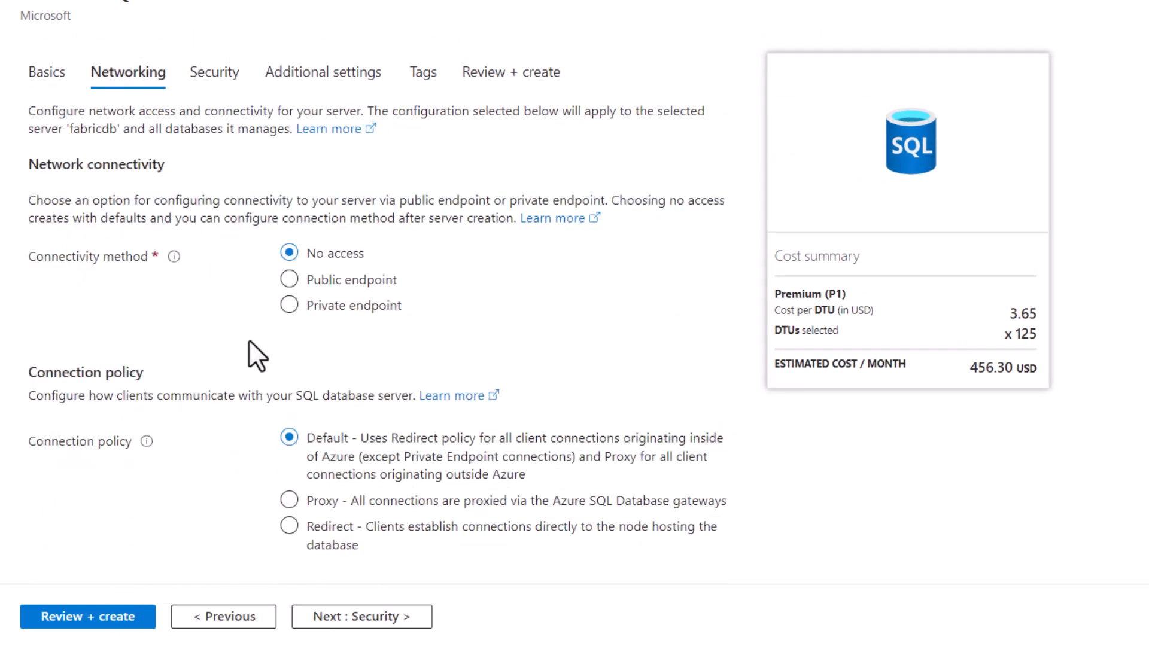
{"action": "left_click", "coordinate": [288, 280]}
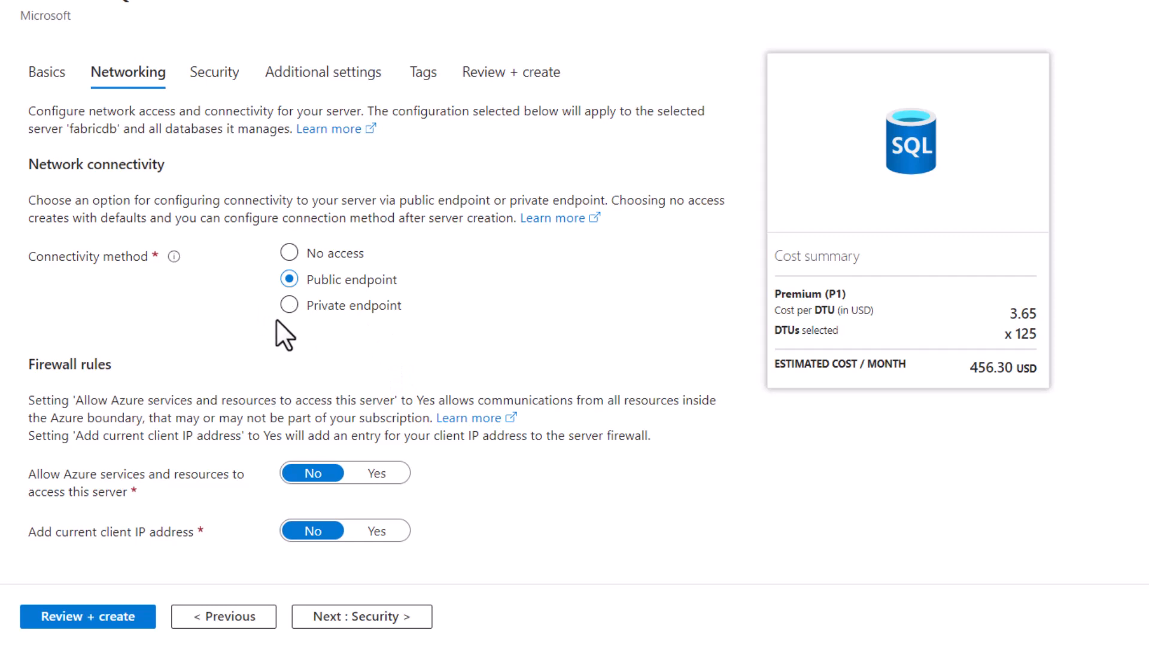
Allow Azure services and the current client IP address through the server firewall, keeping TLS 1.2 as the minimum version
{"action": "scroll", "coordinate": [24, 187], "scroll_direction": "down", "scroll_amount": 3}
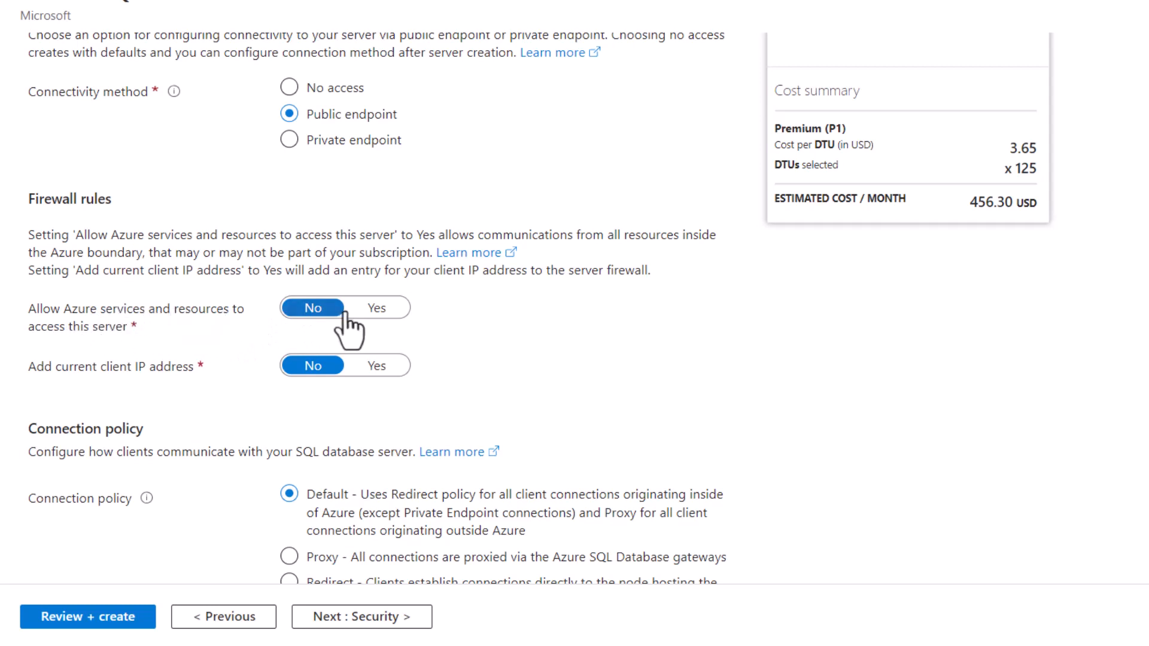
{"action": "left_click", "coordinate": [377, 308]}
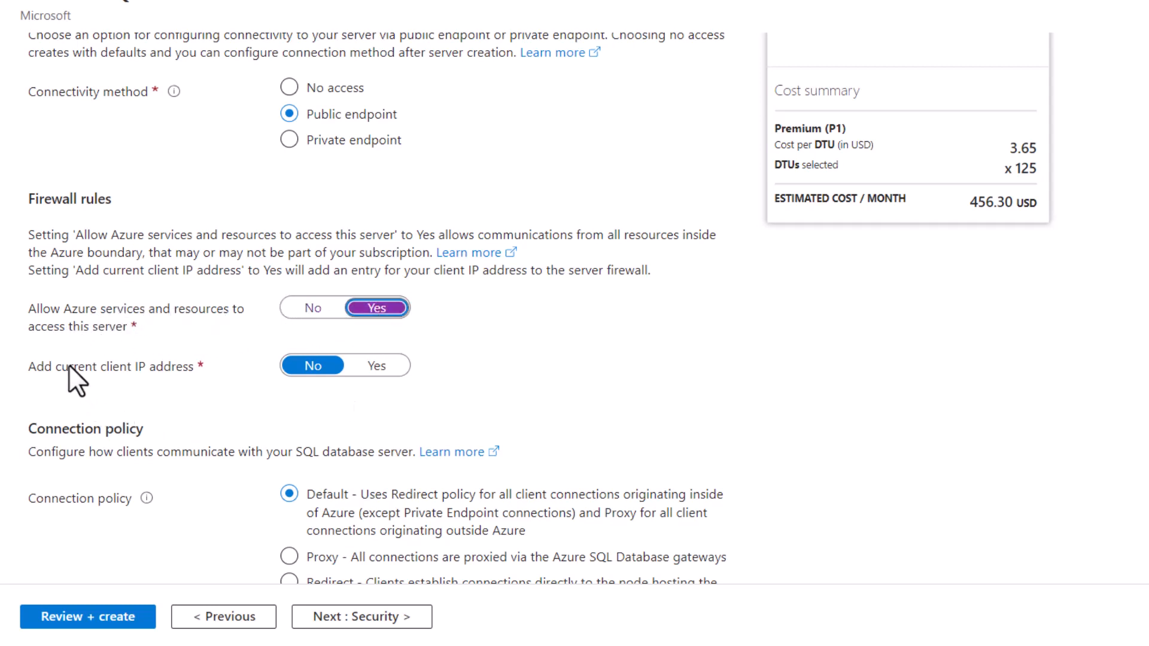
{"action": "left_click", "coordinate": [376, 366]}
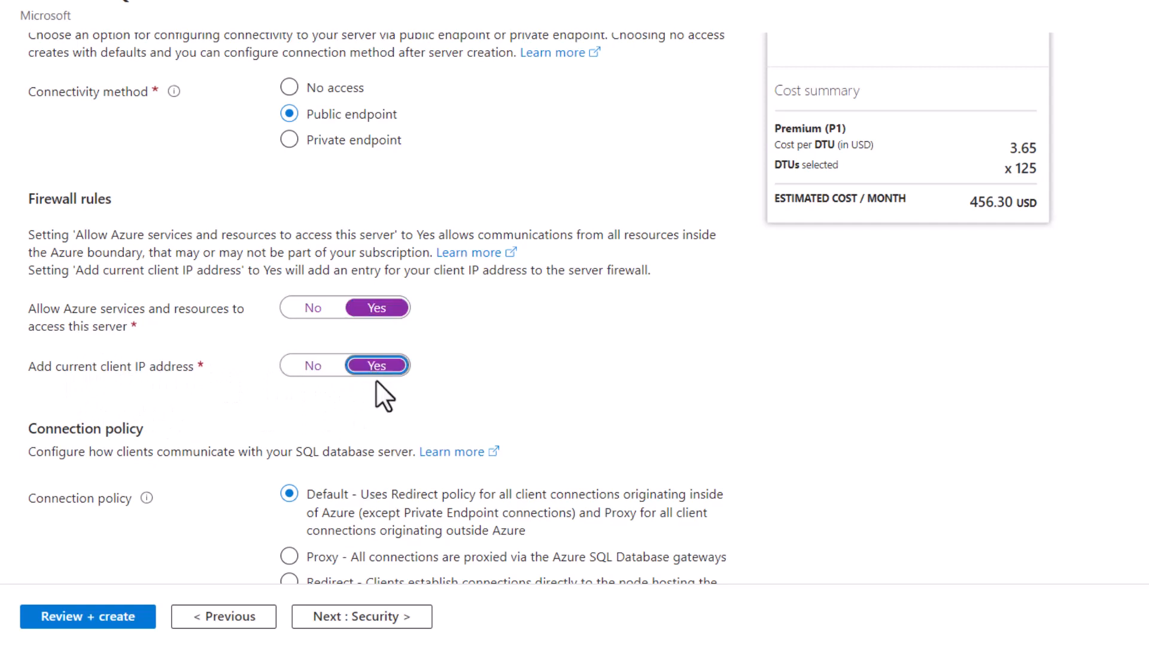
{"action": "scroll", "coordinate": [457, 344], "scroll_direction": "down", "scroll_amount": 3}
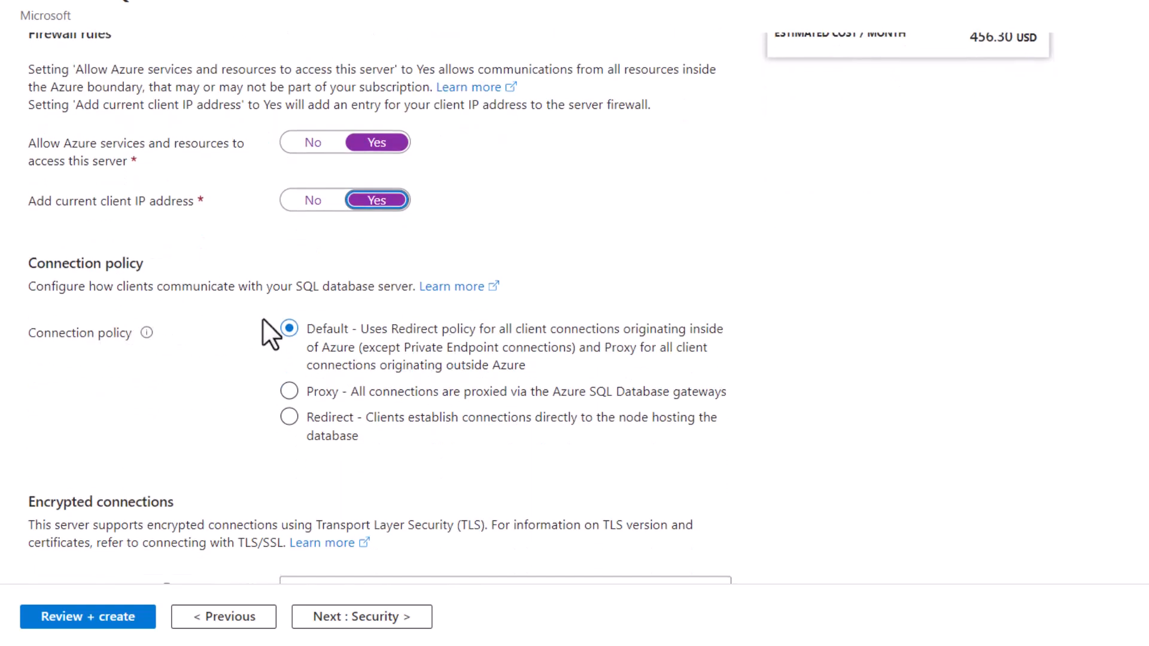
{"action": "scroll", "coordinate": [353, 370], "scroll_direction": "down", "scroll_amount": 1}
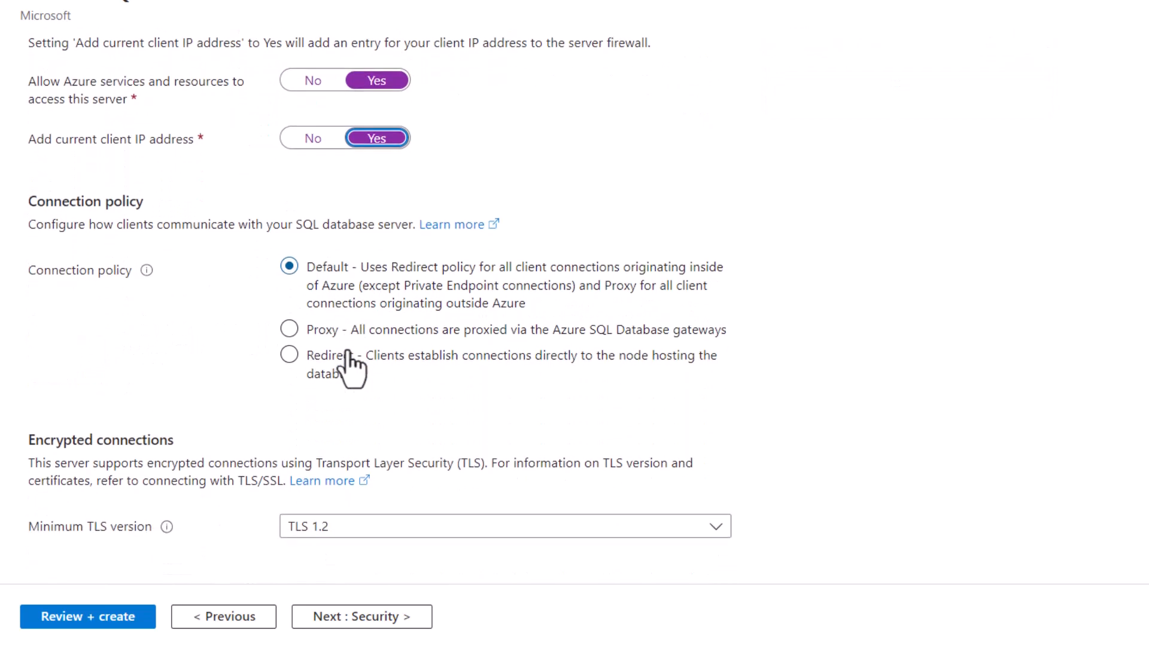
{"action": "left_click", "coordinate": [368, 530]}
{"action": "left_click", "coordinate": [369, 531]}
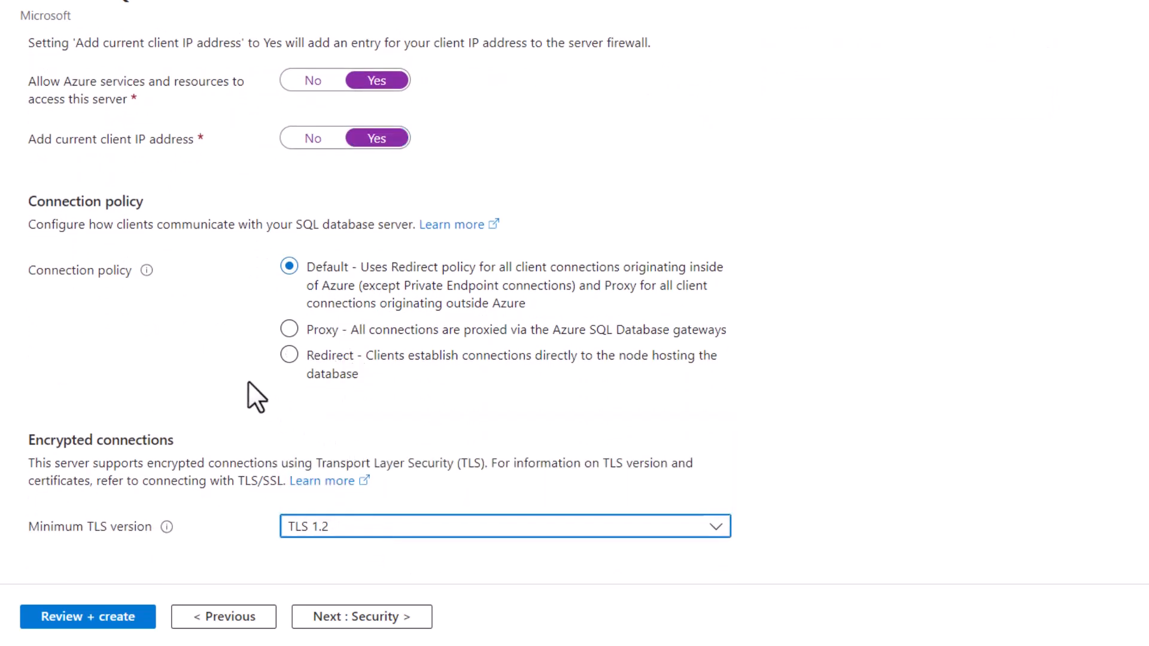
Populate the new database with the AdventureWorksLT sample data and accept its changes to the compute and storage settings
{"action": "scroll", "coordinate": [248, 380], "scroll_direction": "up", "scroll_amount": 6}
{"action": "left_click", "coordinate": [220, 77]}
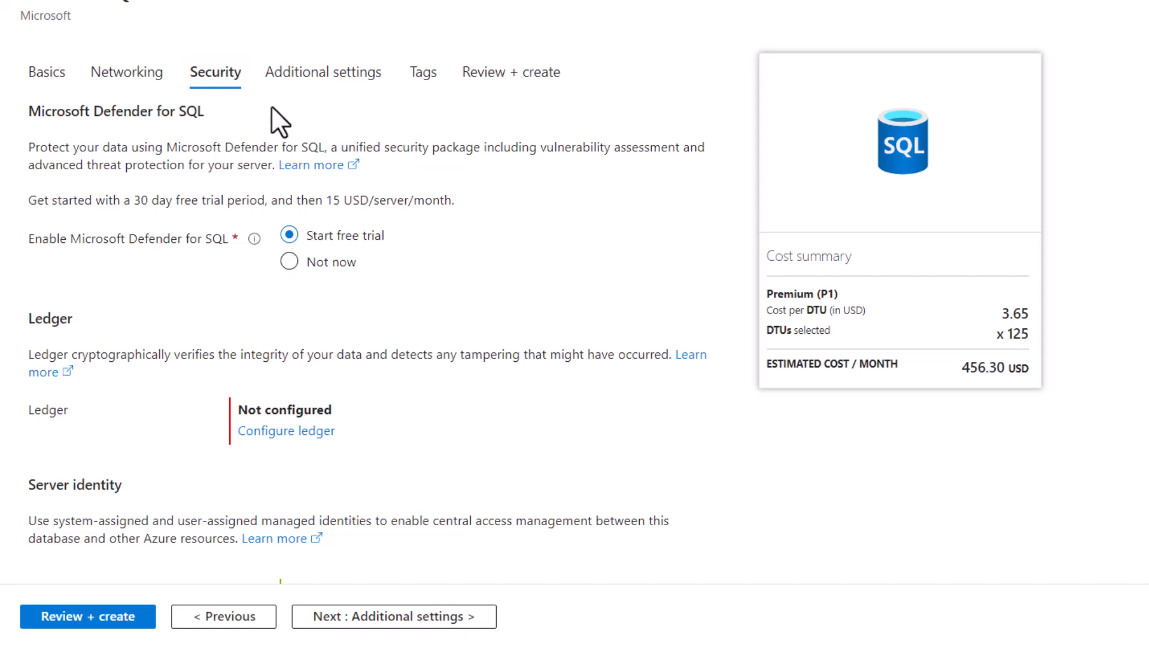
{"action": "left_click", "coordinate": [314, 75]}
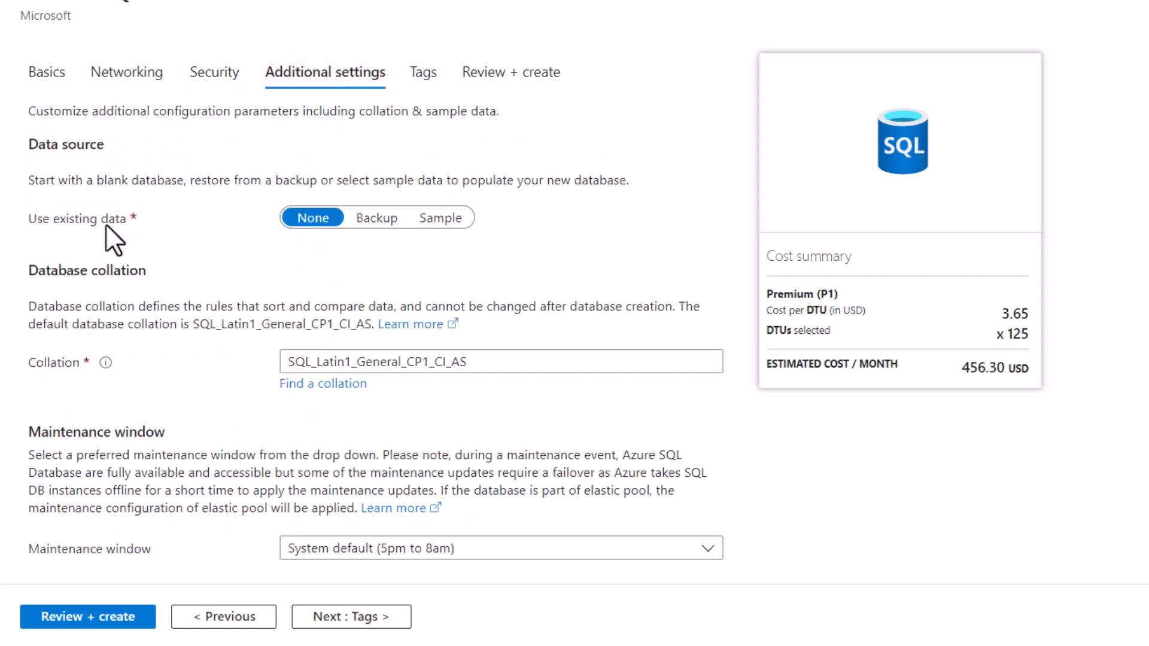
{"action": "left_click", "coordinate": [381, 220]}
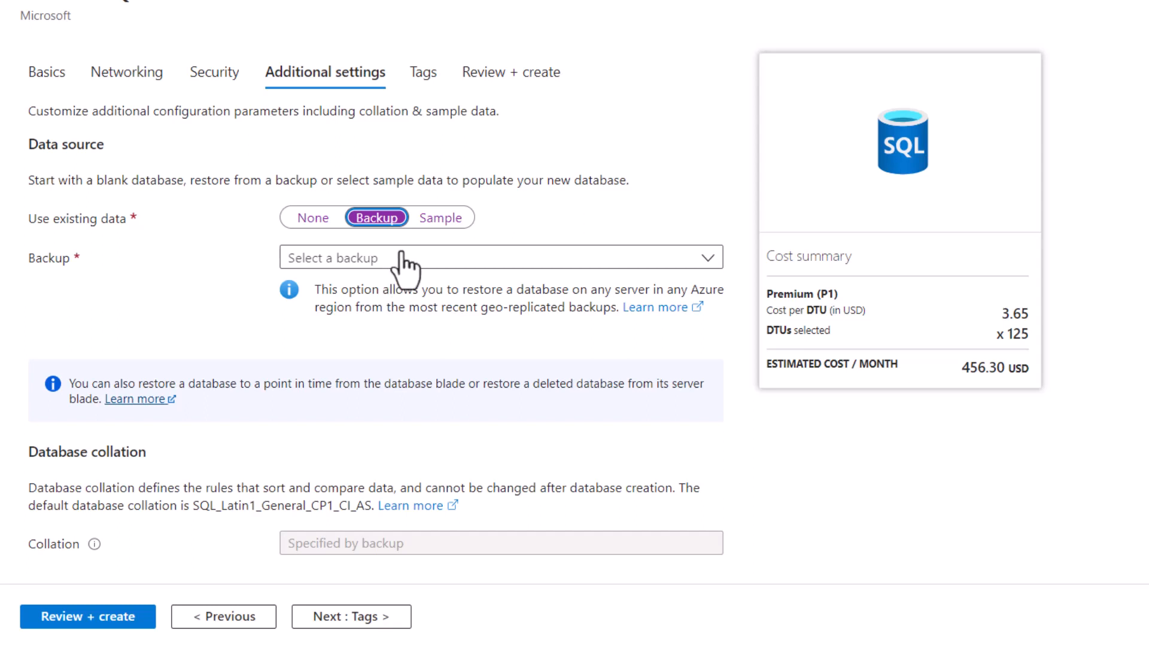
{"action": "left_click", "coordinate": [438, 219]}
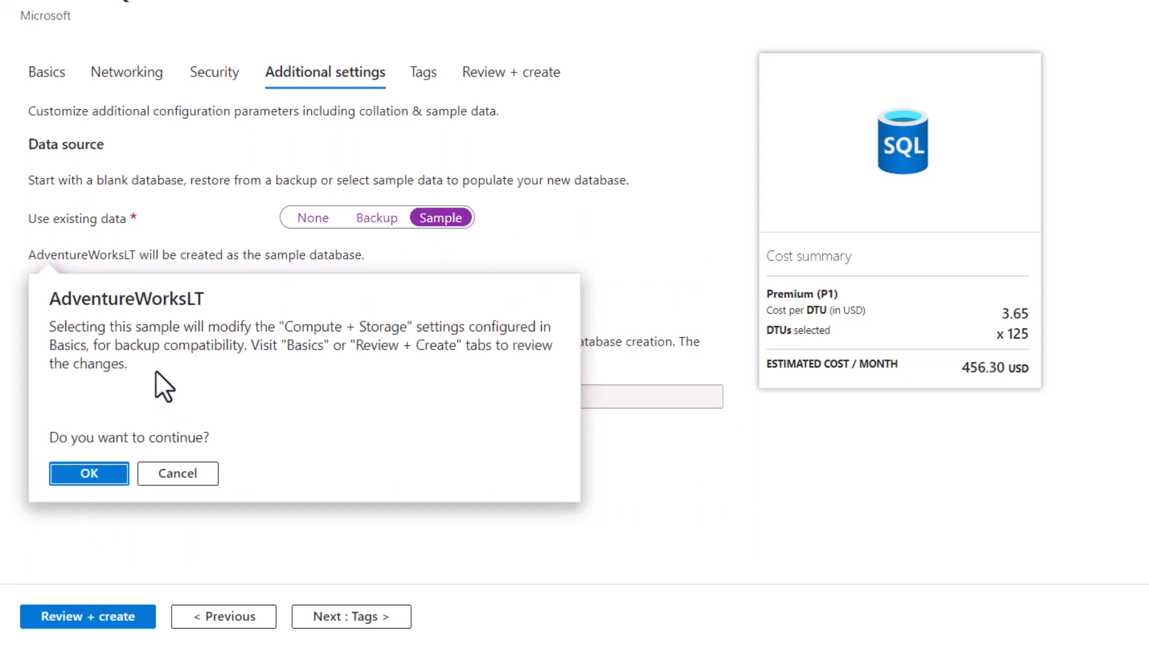
{"action": "left_click", "coordinate": [95, 476]}
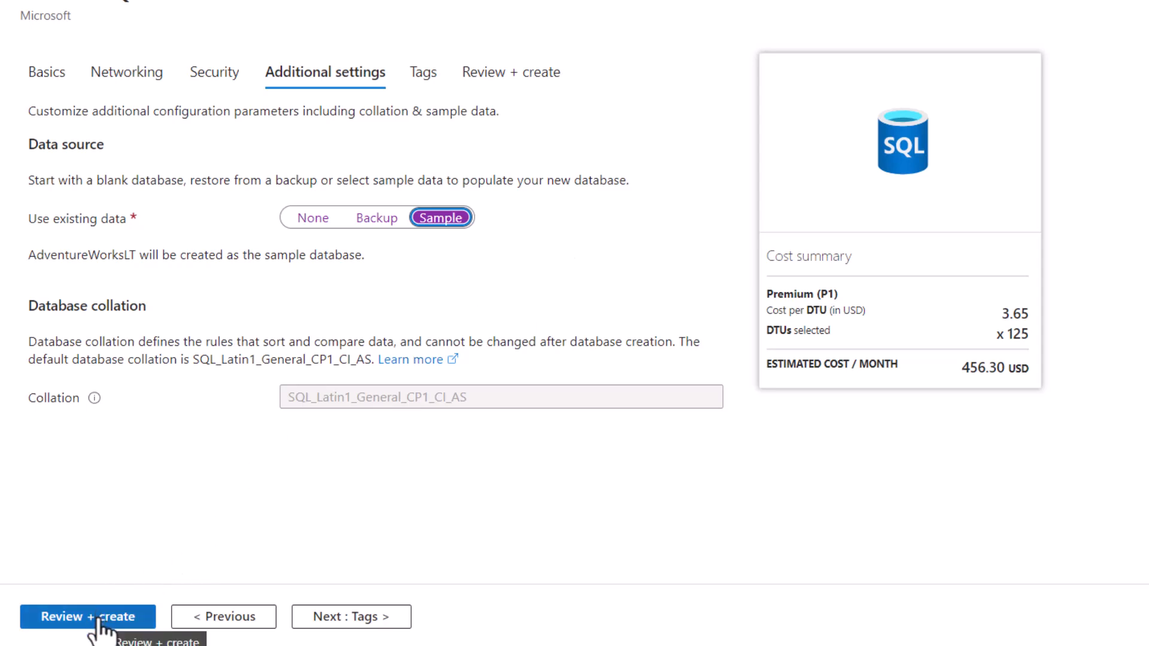
Review the database's configuration summary and create the database
{"action": "left_click", "coordinate": [429, 87]}
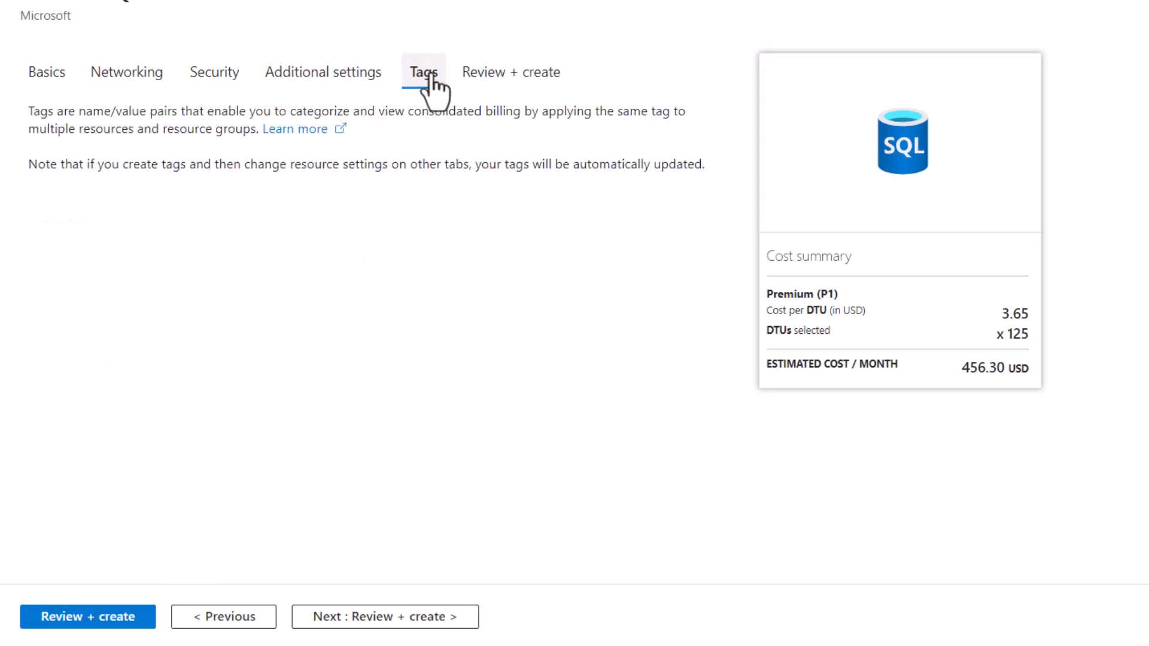
{"action": "left_click", "coordinate": [528, 75]}
{"action": "scroll", "coordinate": [222, 459], "scroll_direction": "down", "scroll_amount": 1}
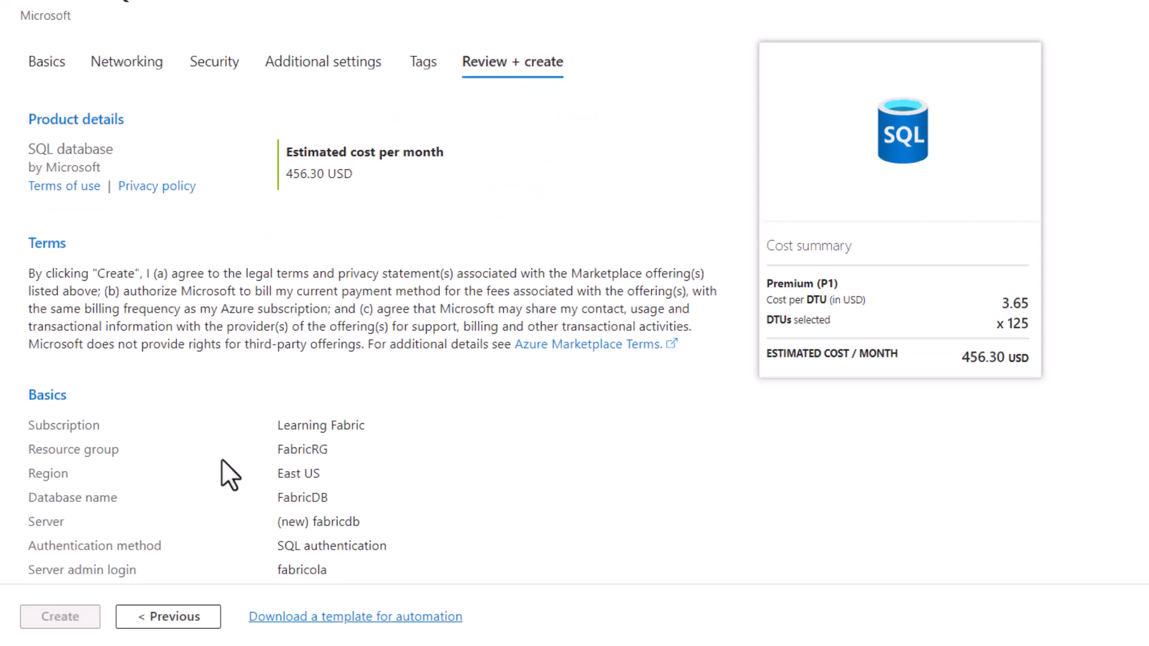
{"action": "scroll", "coordinate": [222, 459], "scroll_direction": "down", "scroll_amount": 10}
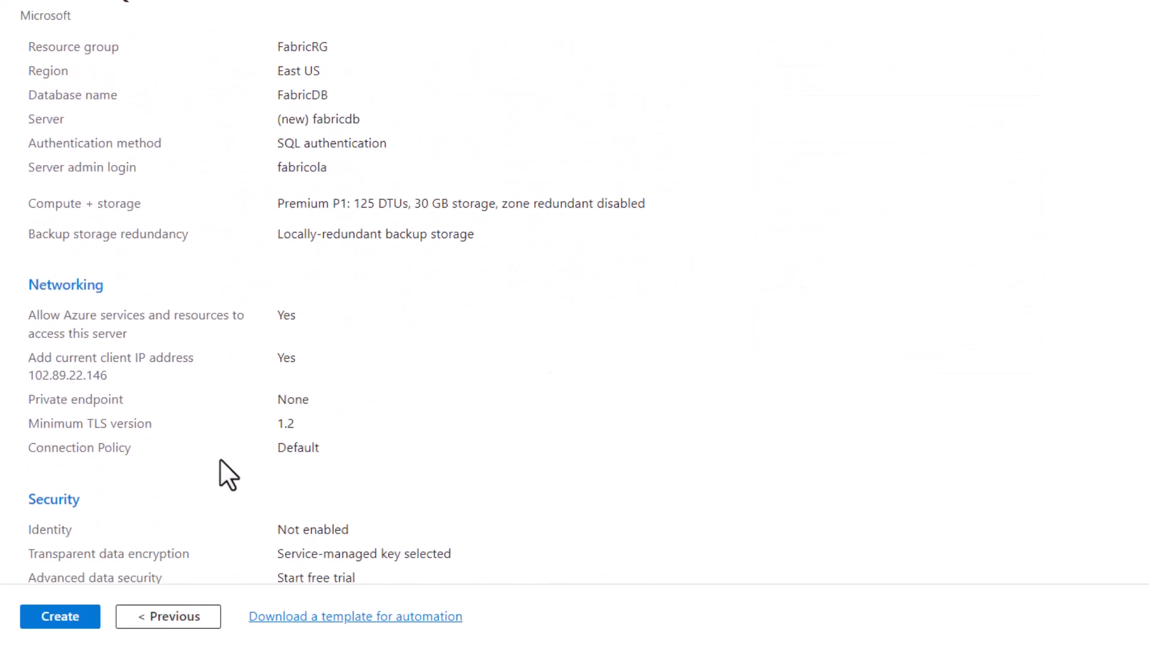
{"action": "left_click", "coordinate": [59, 621]}
{"action": "scroll", "coordinate": [521, 353], "scroll_direction": "up", "scroll_amount": 12}
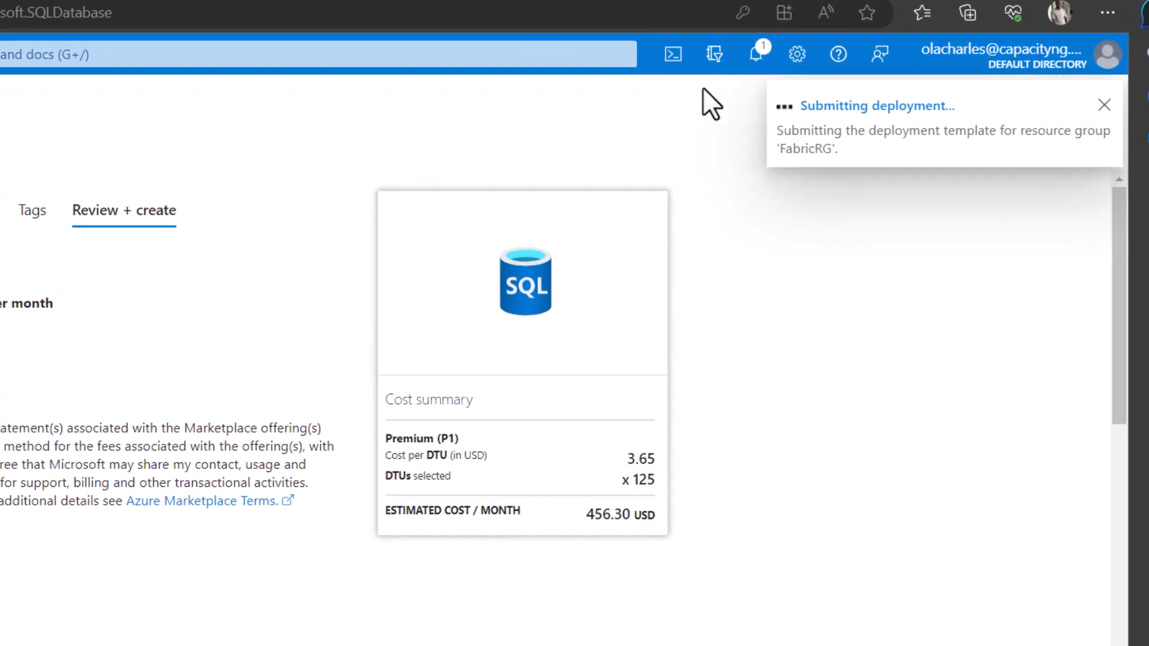
Follow the deployment's progress, refresh its status and open the deployed FabricDB resource
{"action": "left_click", "coordinate": [757, 55]}
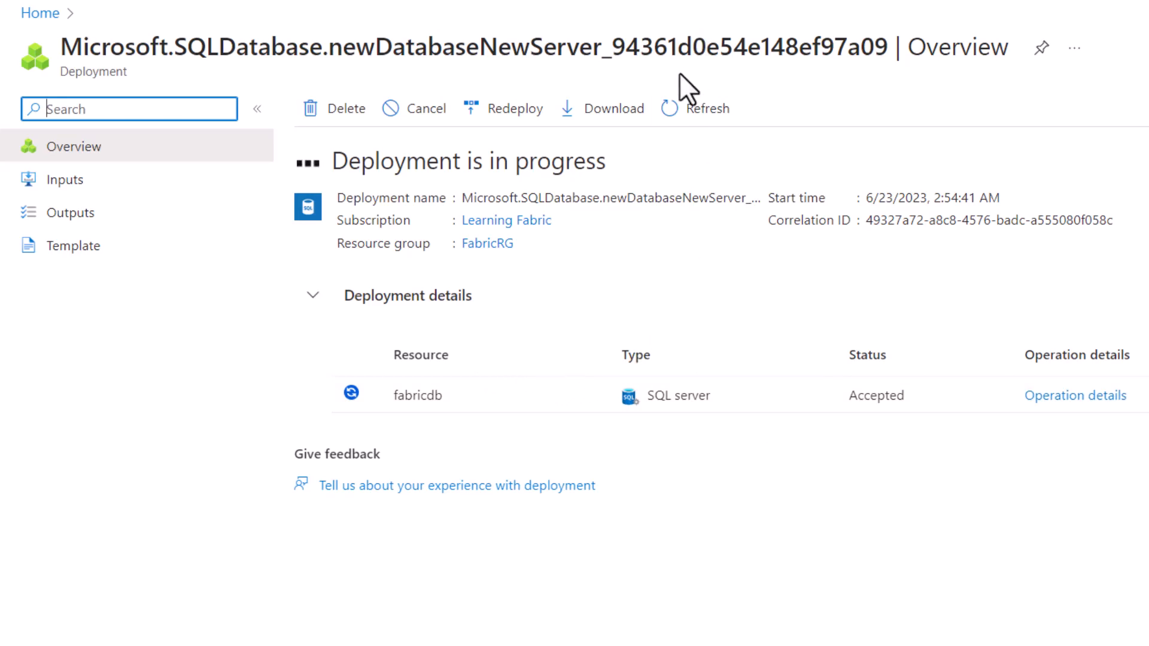
{"action": "left_click", "coordinate": [695, 109]}
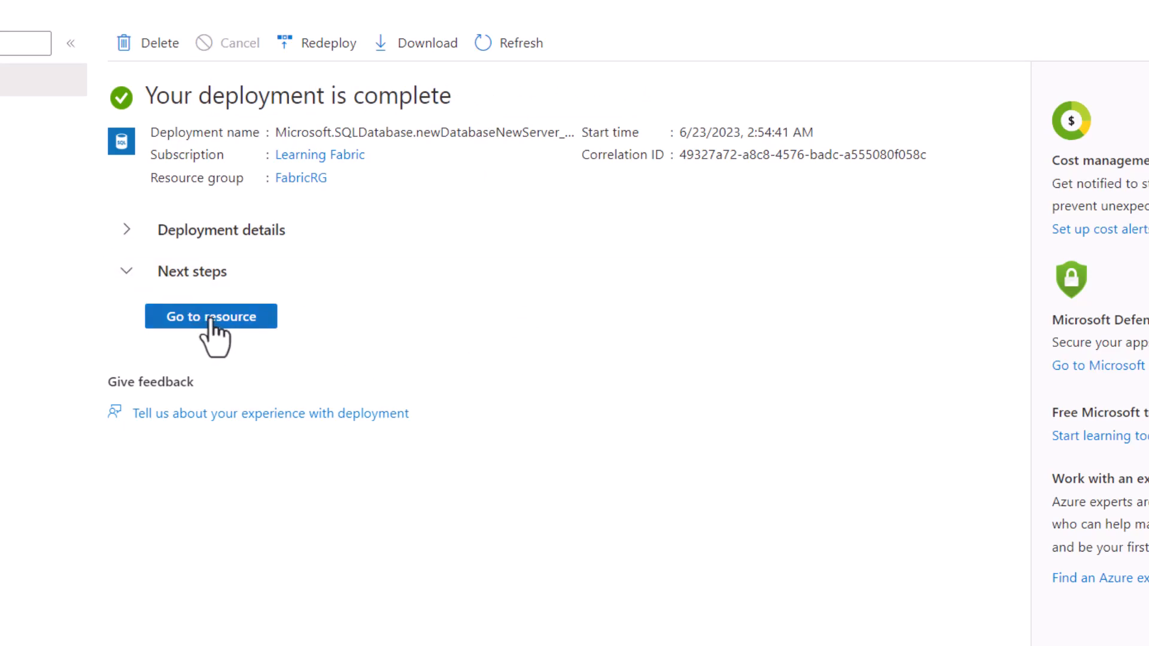
{"action": "left_click", "coordinate": [210, 318]}
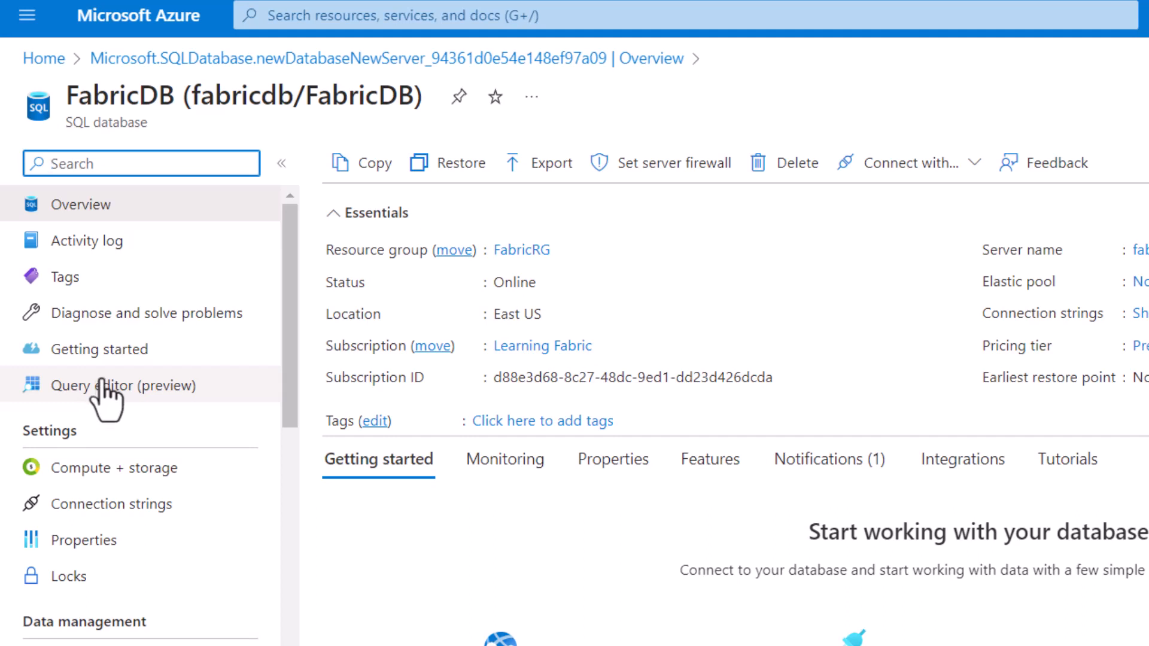
Log in to FabricDB's query editor with the server admin password, allowing the client IP through the firewall, and dismiss the password-saving offer
{"action": "left_click", "coordinate": [103, 386]}
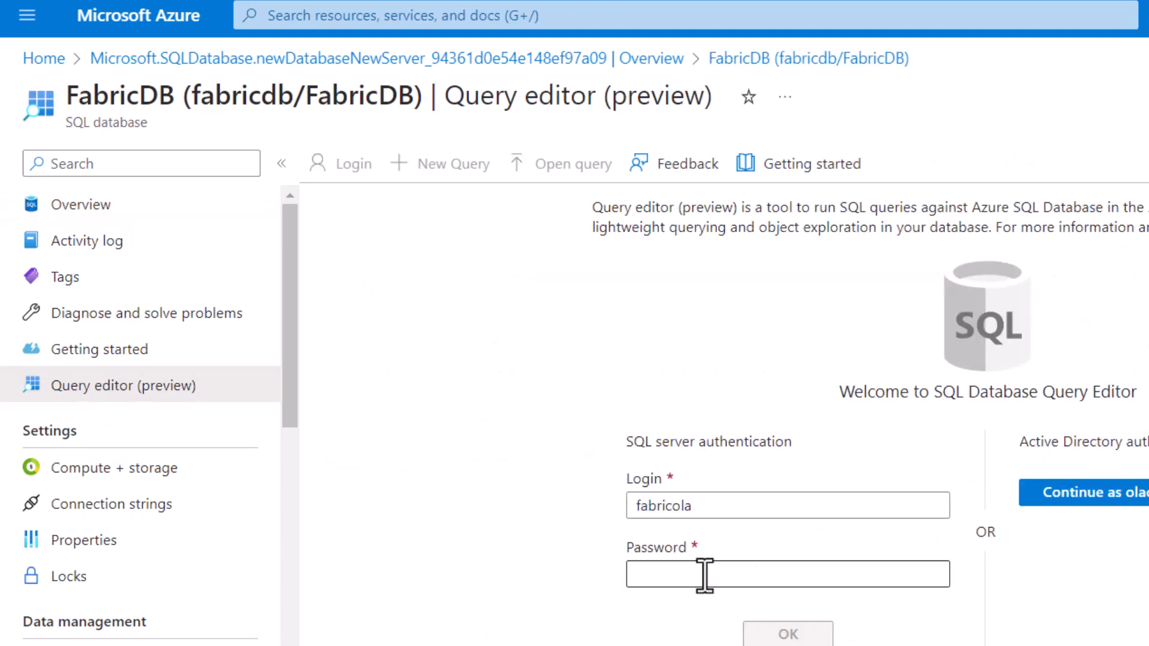
{"action": "left_click", "coordinate": [705, 575]}
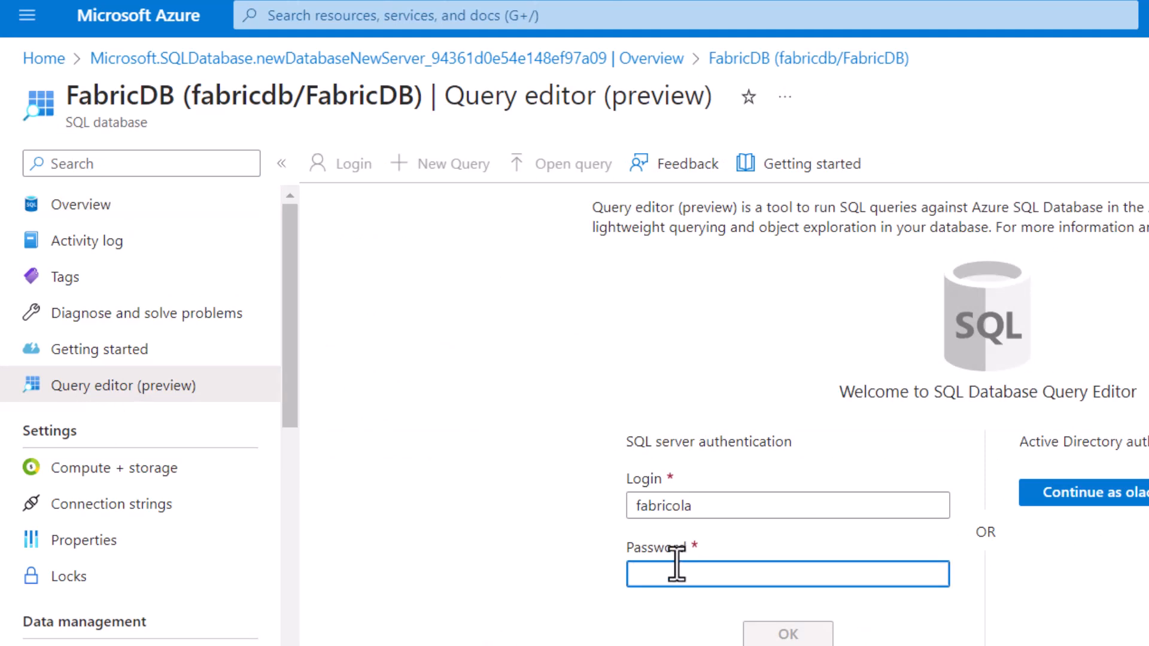
{"action": "type", "text": "•••••••"}
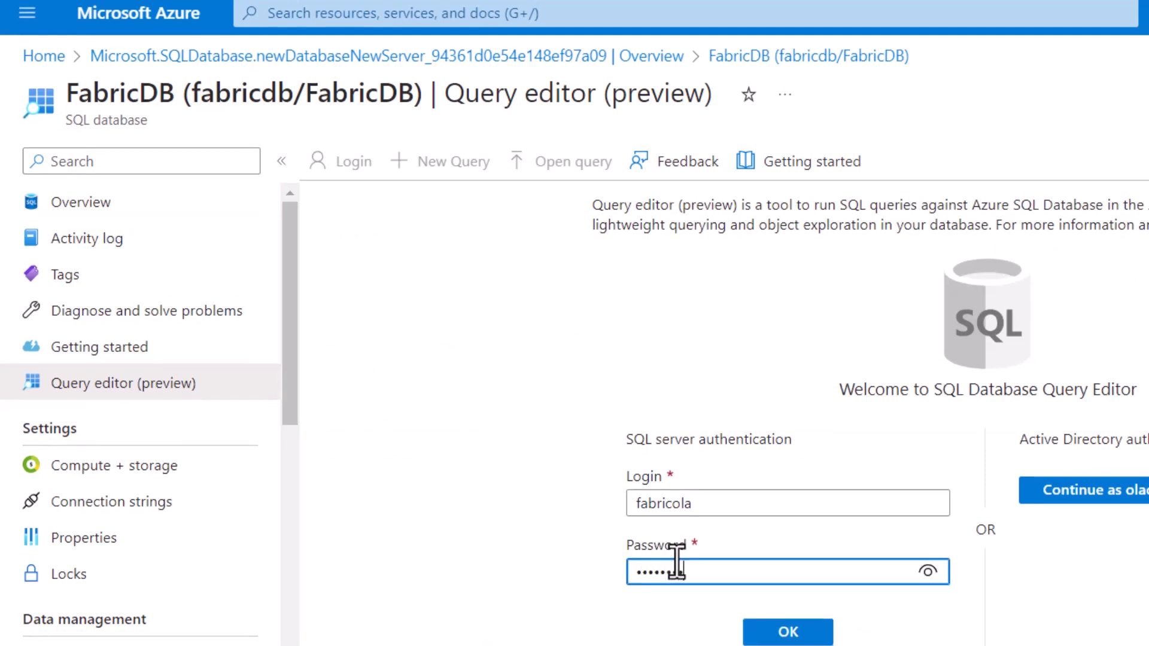
{"action": "type", "text": "••••"}
{"action": "left_click", "coordinate": [776, 536]}
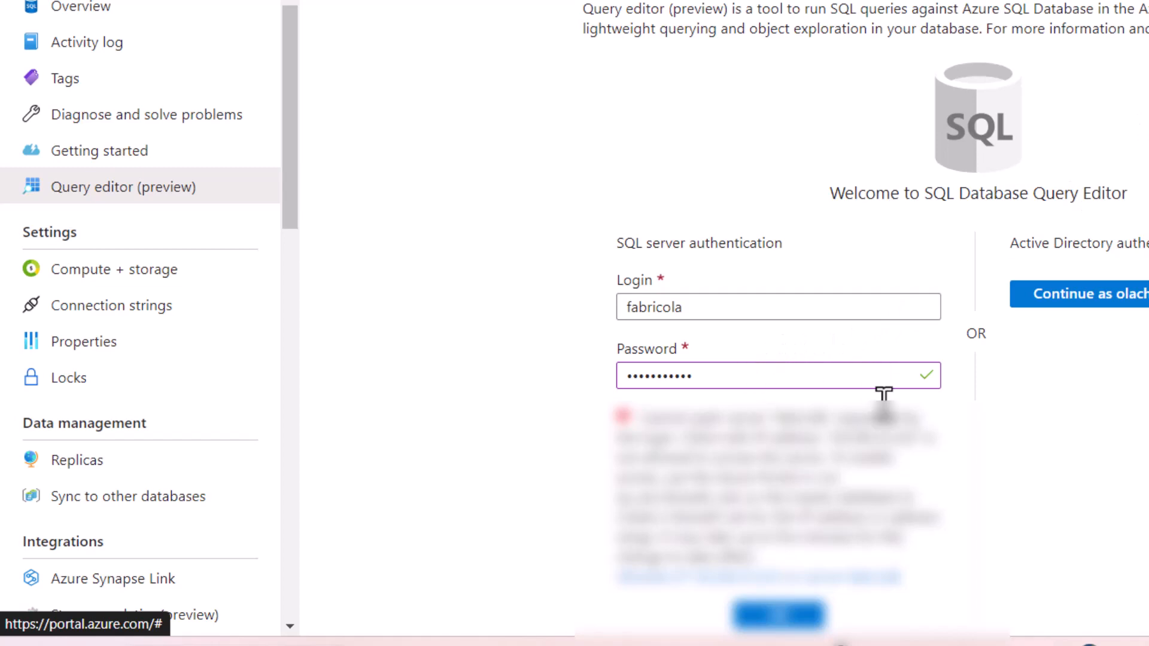
{"action": "left_click", "coordinate": [778, 615]}
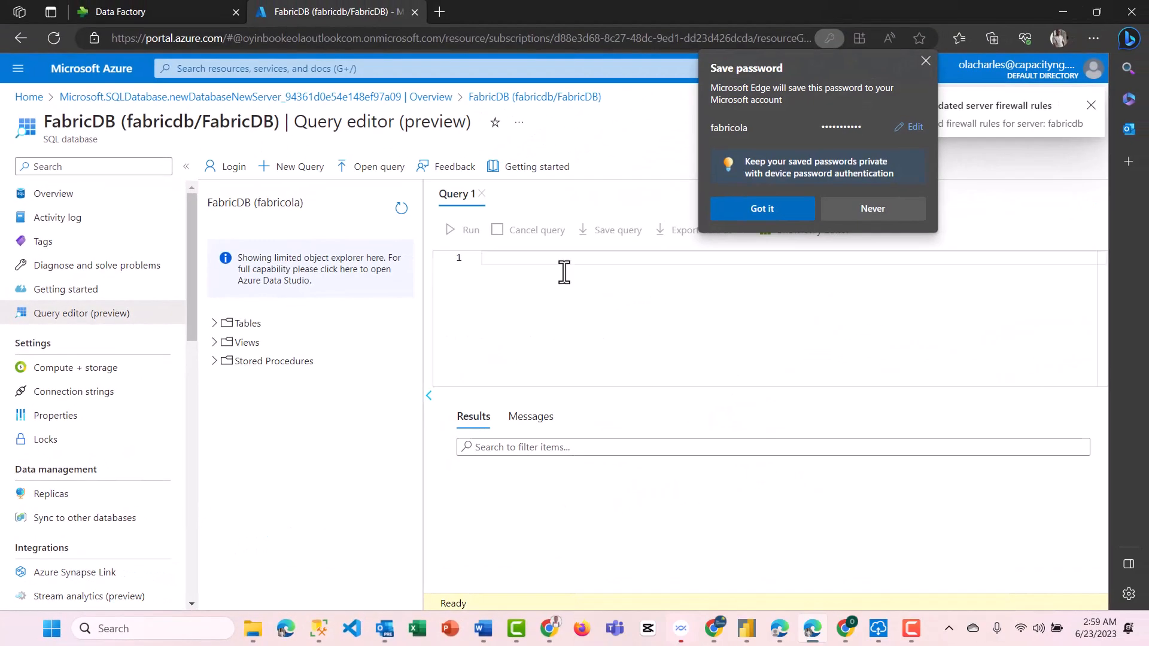
{"action": "left_click", "coordinate": [925, 61]}
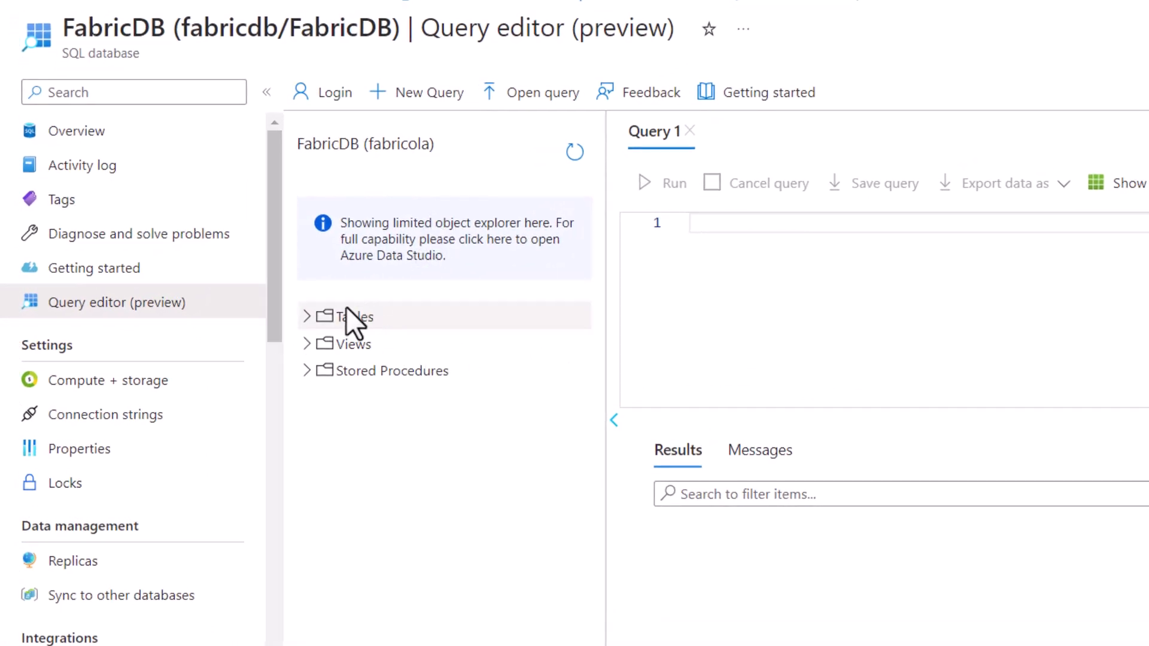
Examine the tables, views and stored procedures of the sample database in the query editor's object explorer
{"action": "left_click", "coordinate": [308, 317]}
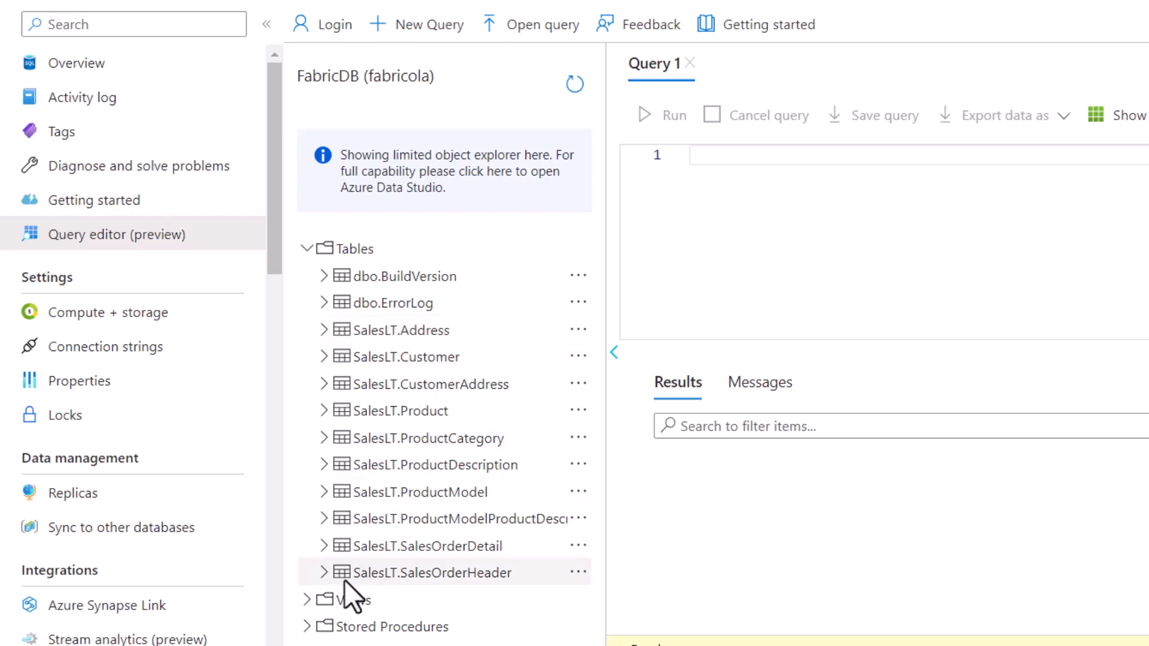
{"action": "left_click", "coordinate": [306, 600]}
{"action": "scroll", "coordinate": [428, 462], "scroll_direction": "down", "scroll_amount": 2}
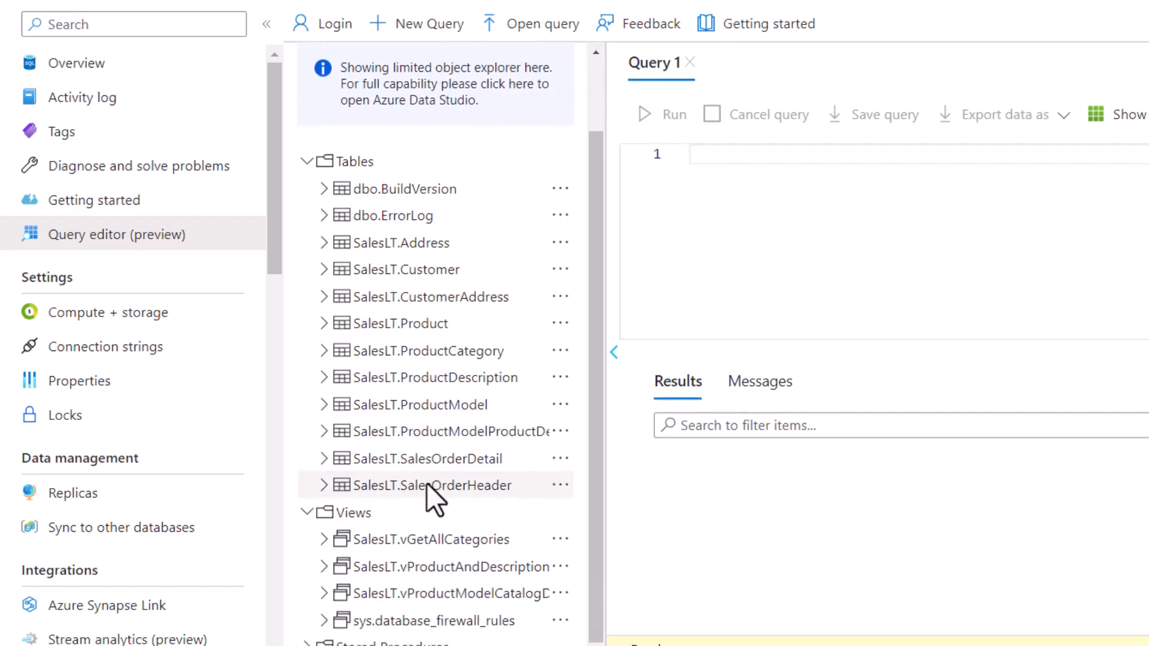
{"action": "left_click", "coordinate": [307, 645]}
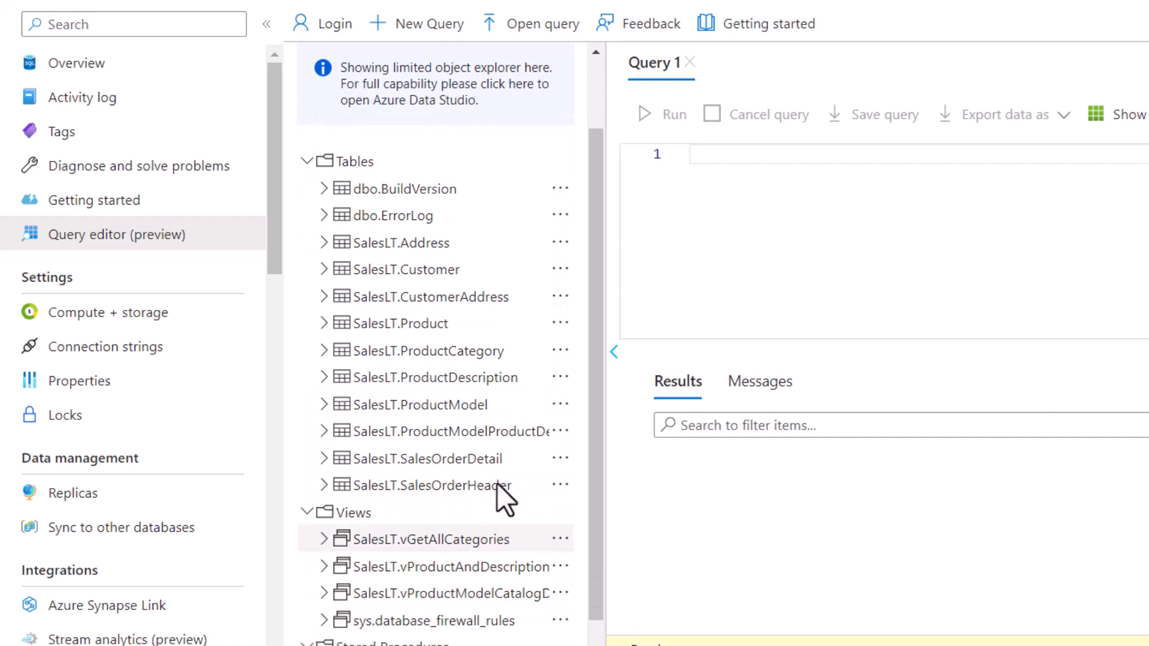
{"action": "scroll", "coordinate": [535, 426], "scroll_direction": "down", "scroll_amount": 1}
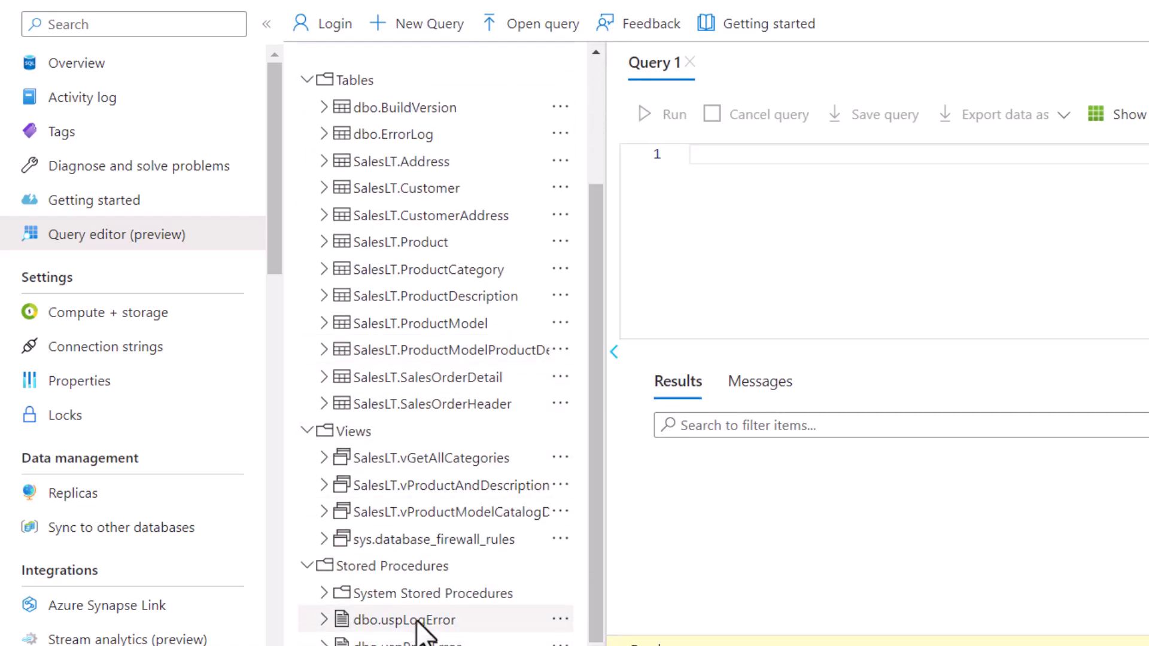
{"action": "left_click", "coordinate": [325, 592]}
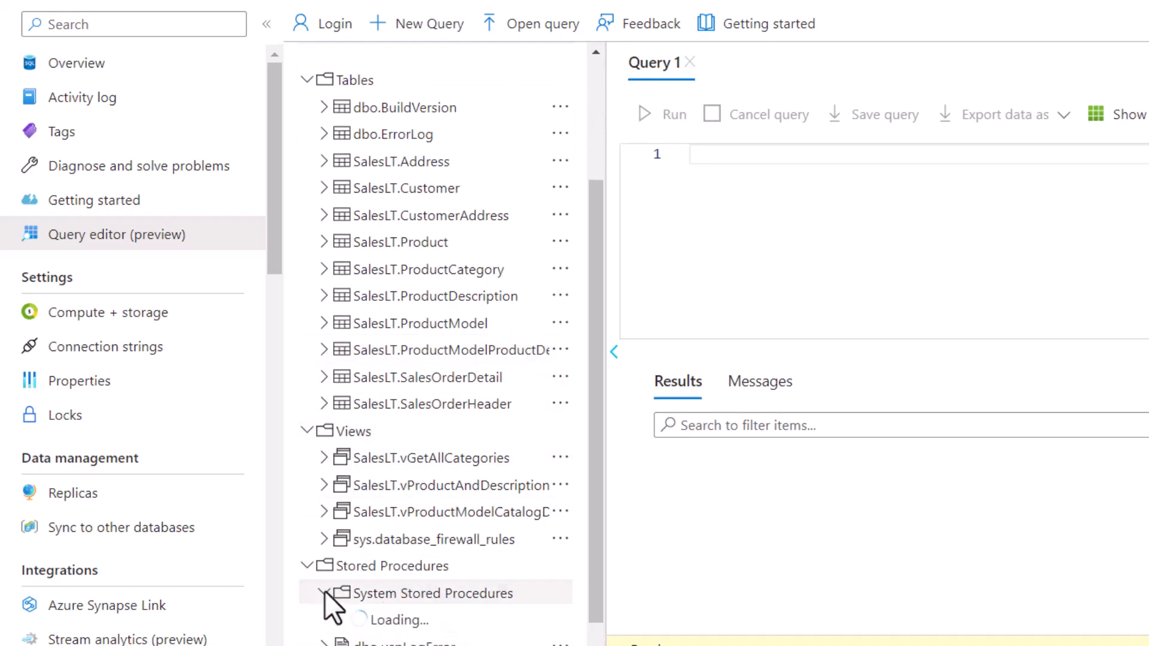
{"action": "left_click", "coordinate": [325, 588]}
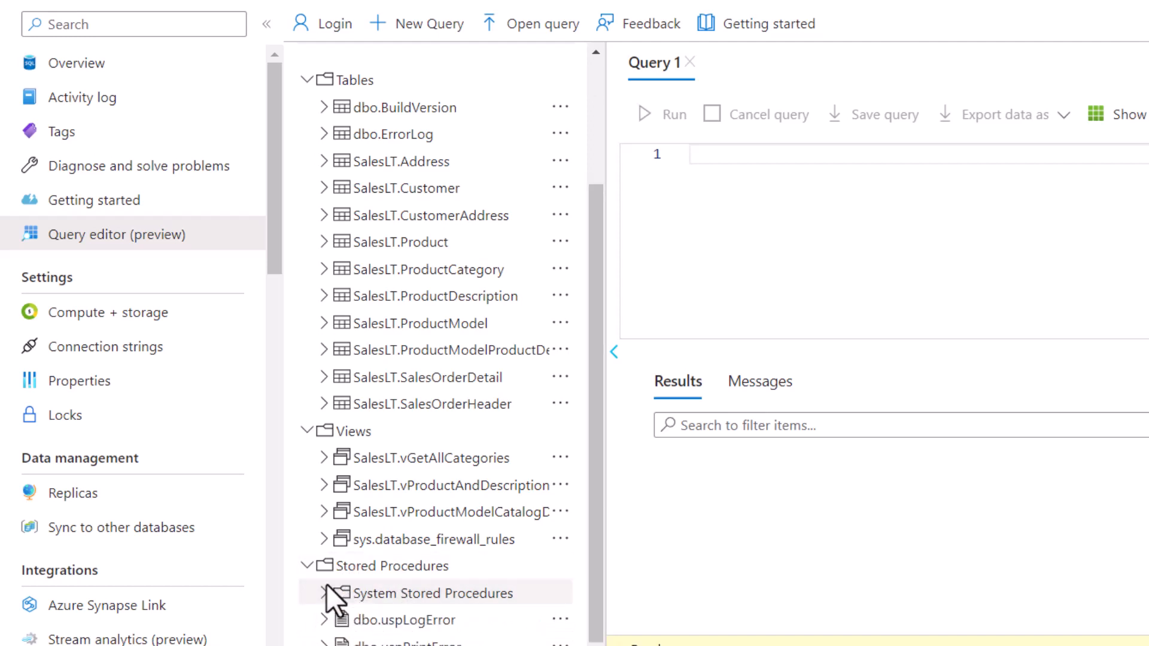
{"action": "scroll", "coordinate": [312, 569], "scroll_direction": "up", "scroll_amount": 1}
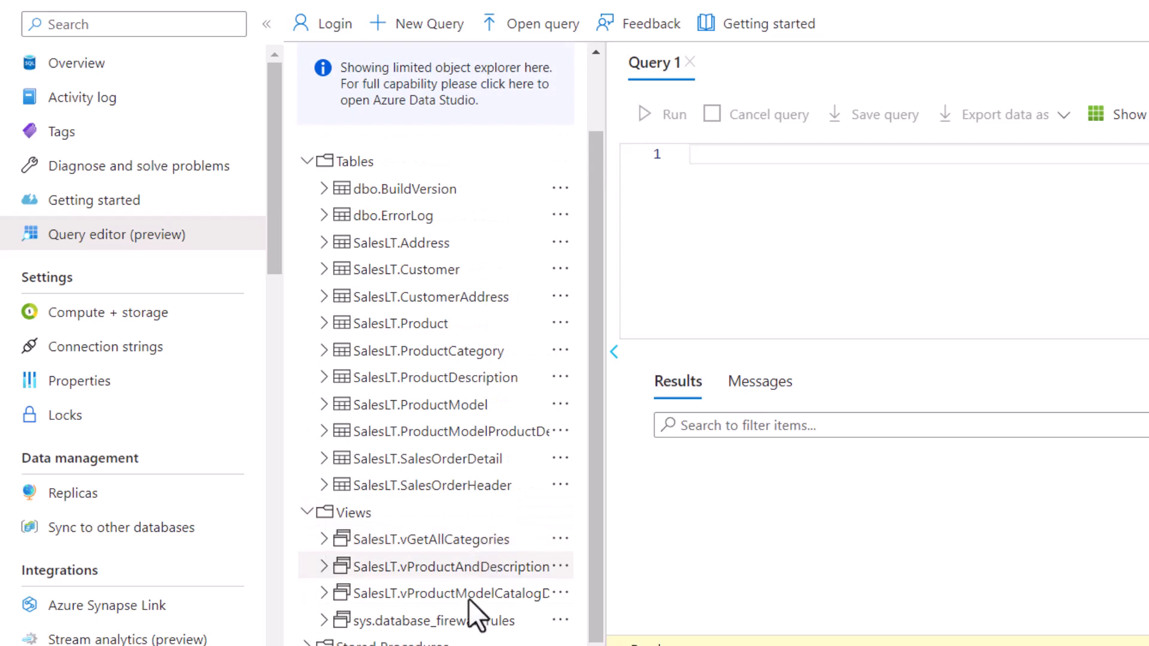
{"action": "left_click", "coordinate": [306, 513]}
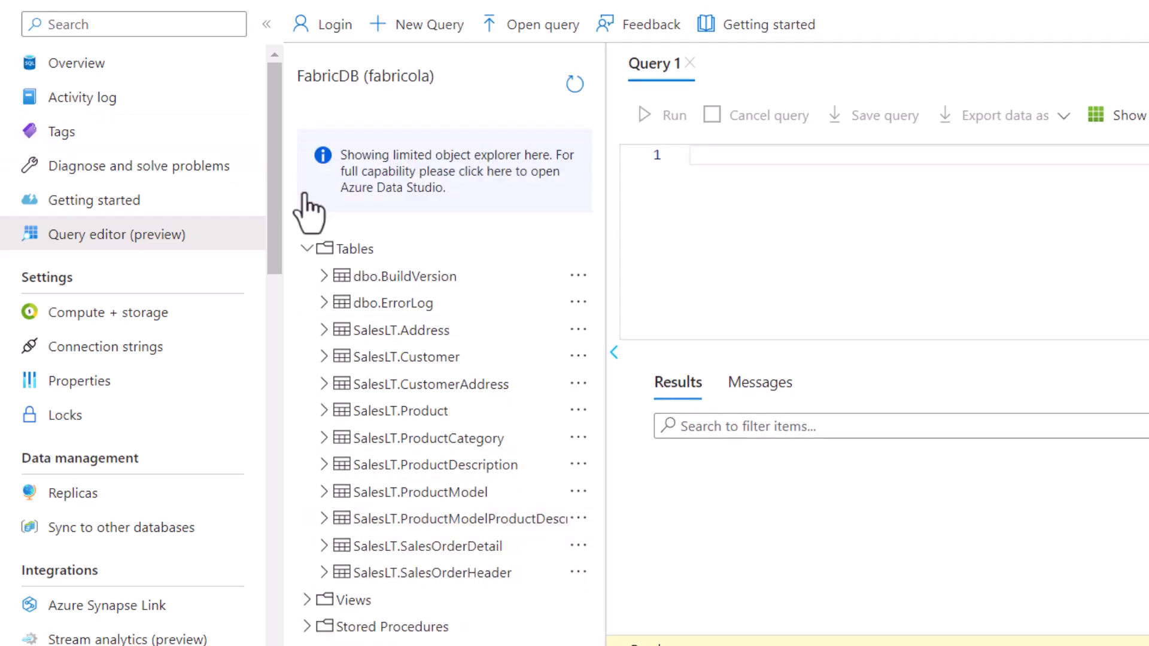
Collapse the database's table list, switch to Data Factory in Microsoft Fabric and create a new Dataflow Gen2
{"action": "left_click", "coordinate": [304, 248]}
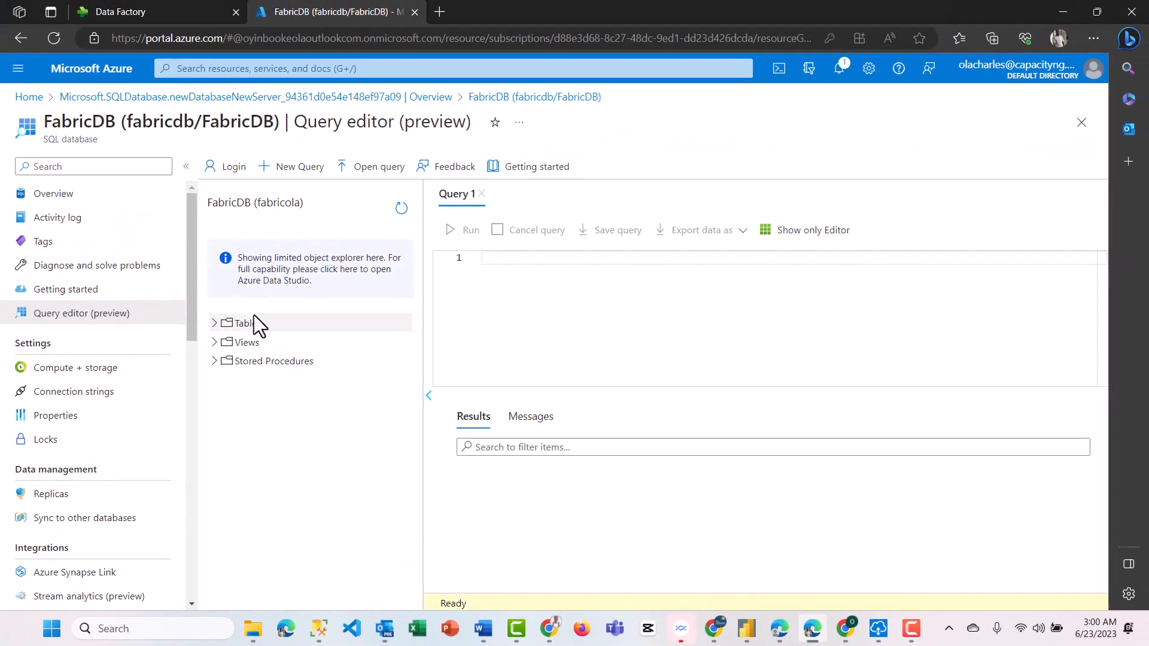
{"action": "left_click", "coordinate": [160, 10]}
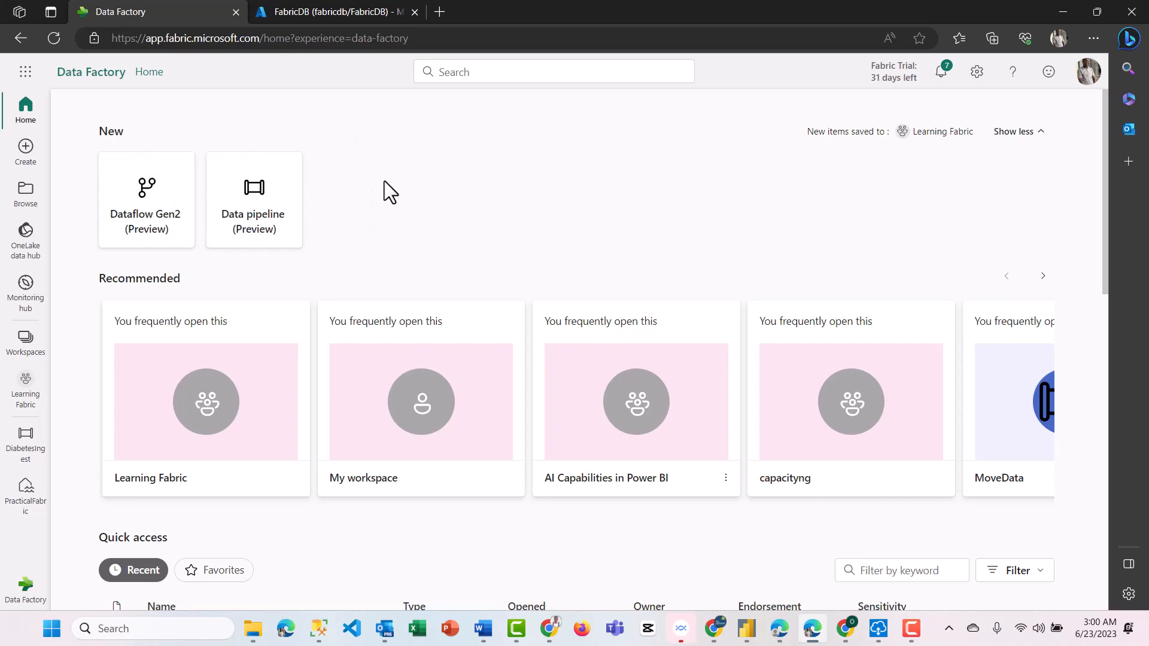
{"action": "left_click", "coordinate": [161, 192]}
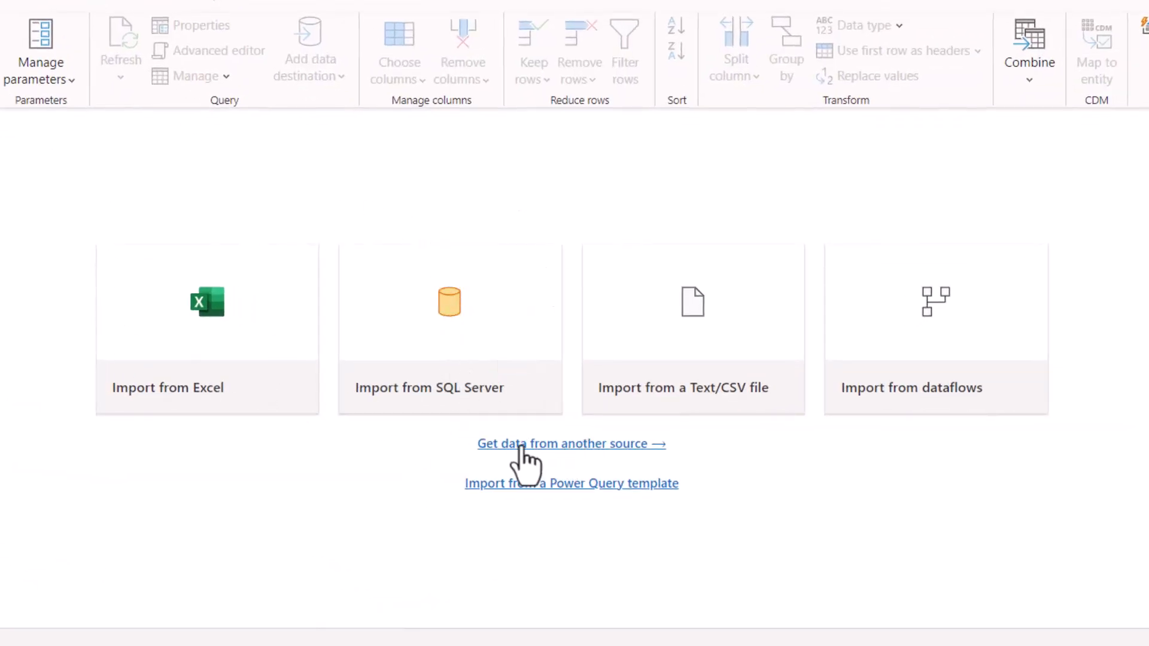
Get data from another source in the dataflow, choosing Azure SQL database from the Azure connectors
{"action": "left_click", "coordinate": [586, 446]}
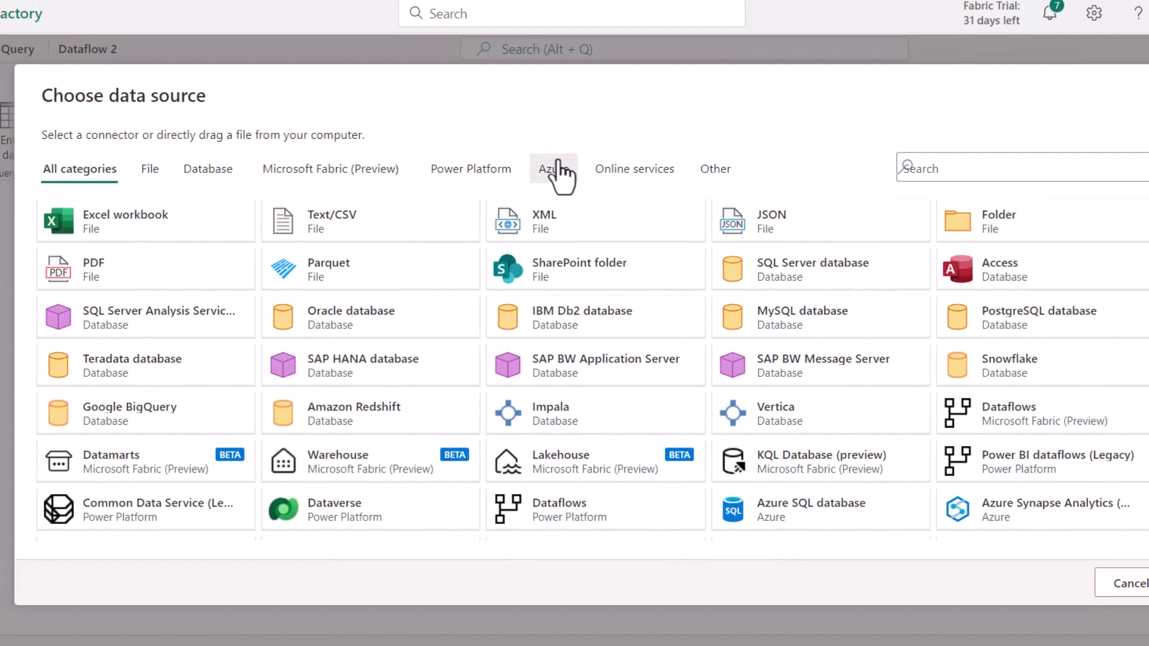
{"action": "left_click", "coordinate": [554, 170]}
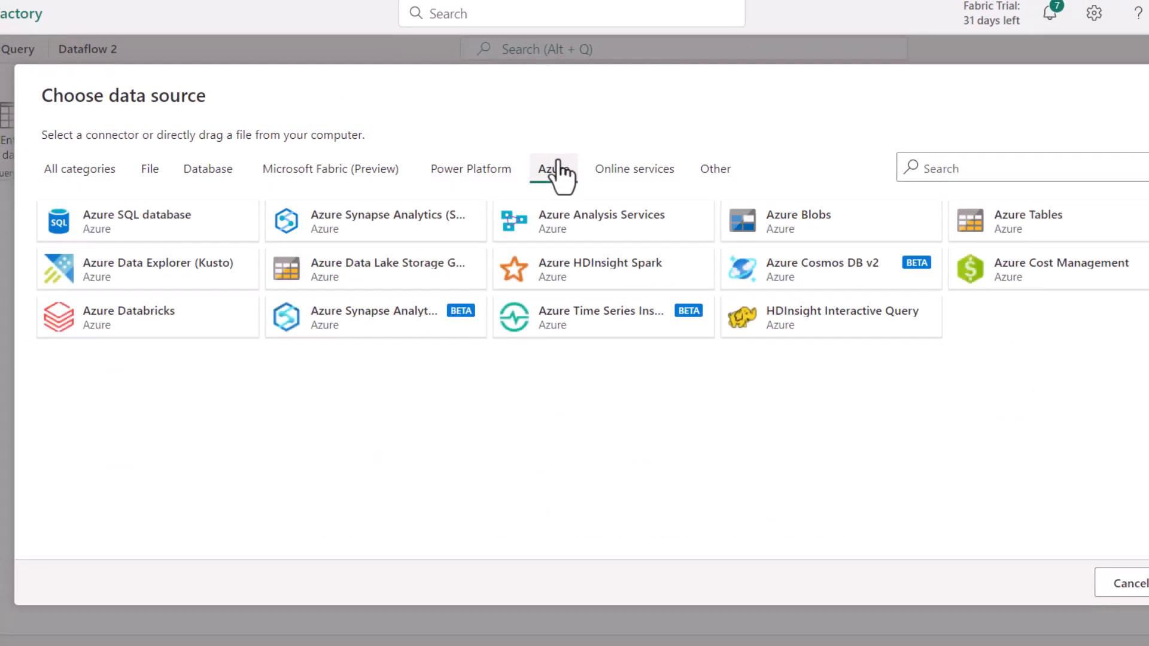
{"action": "left_click", "coordinate": [156, 232]}
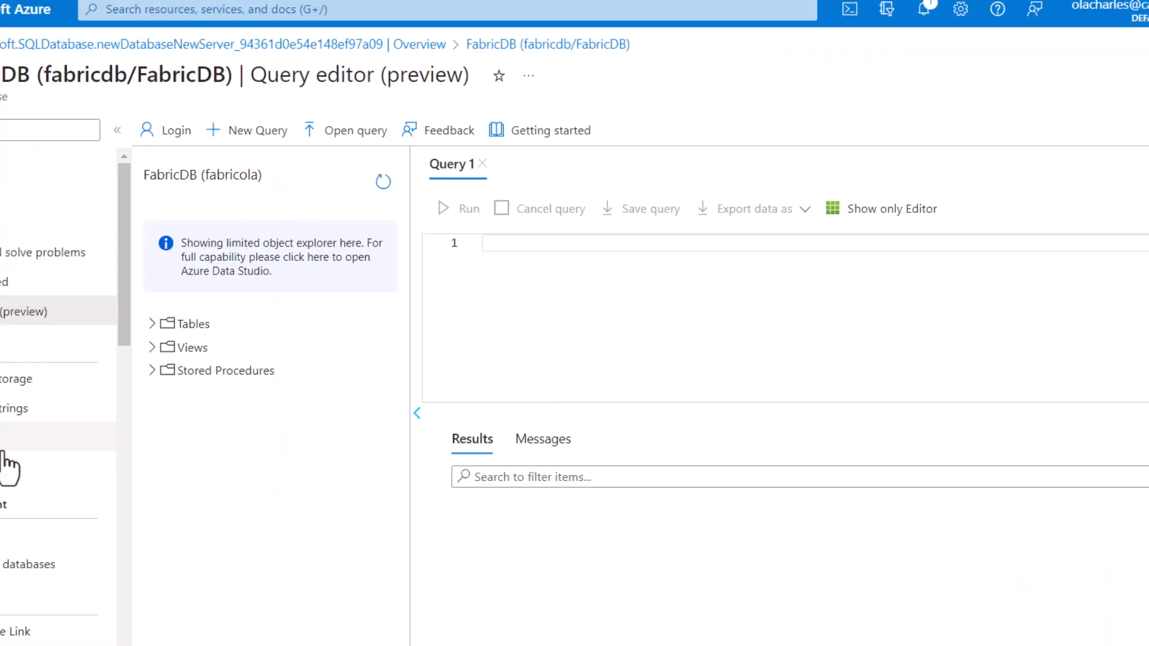
Switch to the Azure portal, leave the query editor discarding unsaved edits, and copy the fabricdb SQL server's name from the FabricRG resource group
{"action": "scroll", "coordinate": [7, 490], "scroll_direction": "down", "scroll_amount": 3}
{"action": "scroll", "coordinate": [5, 515], "scroll_direction": "up", "scroll_amount": 2}
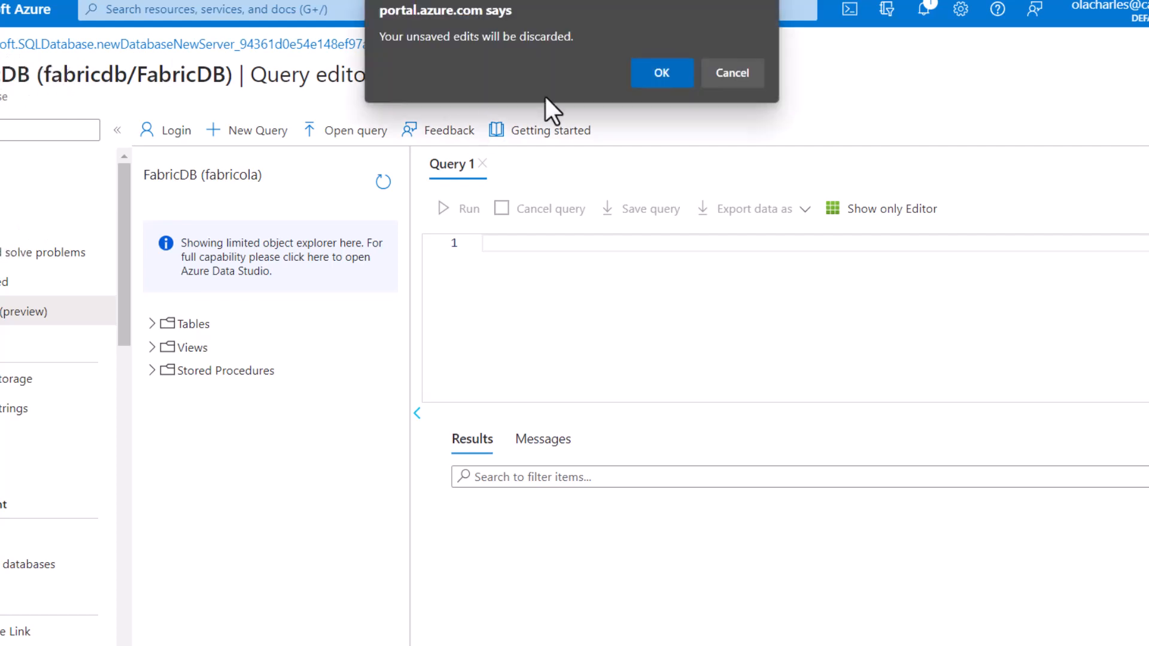
{"action": "left_click", "coordinate": [658, 81]}
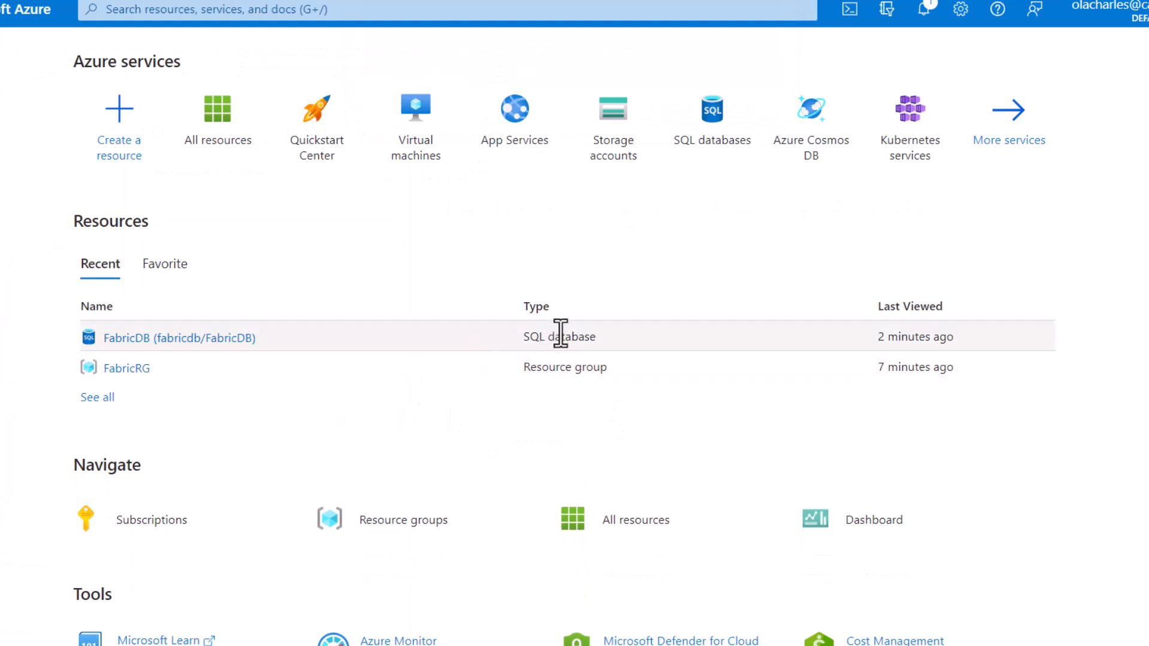
{"action": "left_click", "coordinate": [108, 397]}
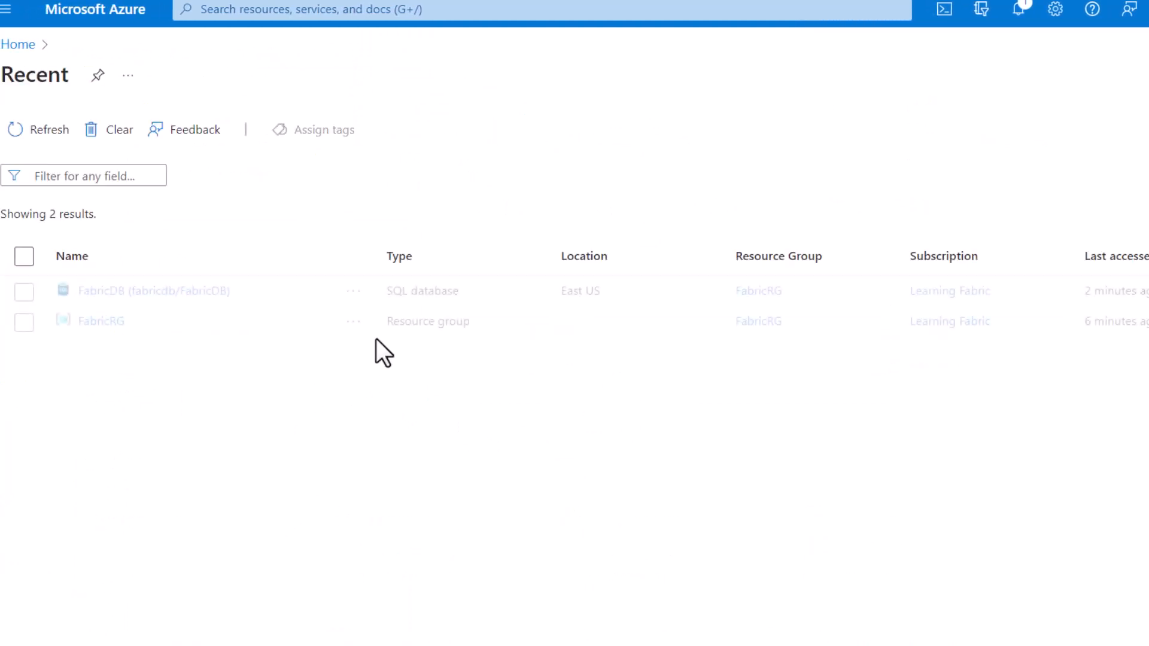
{"action": "left_click", "coordinate": [99, 321]}
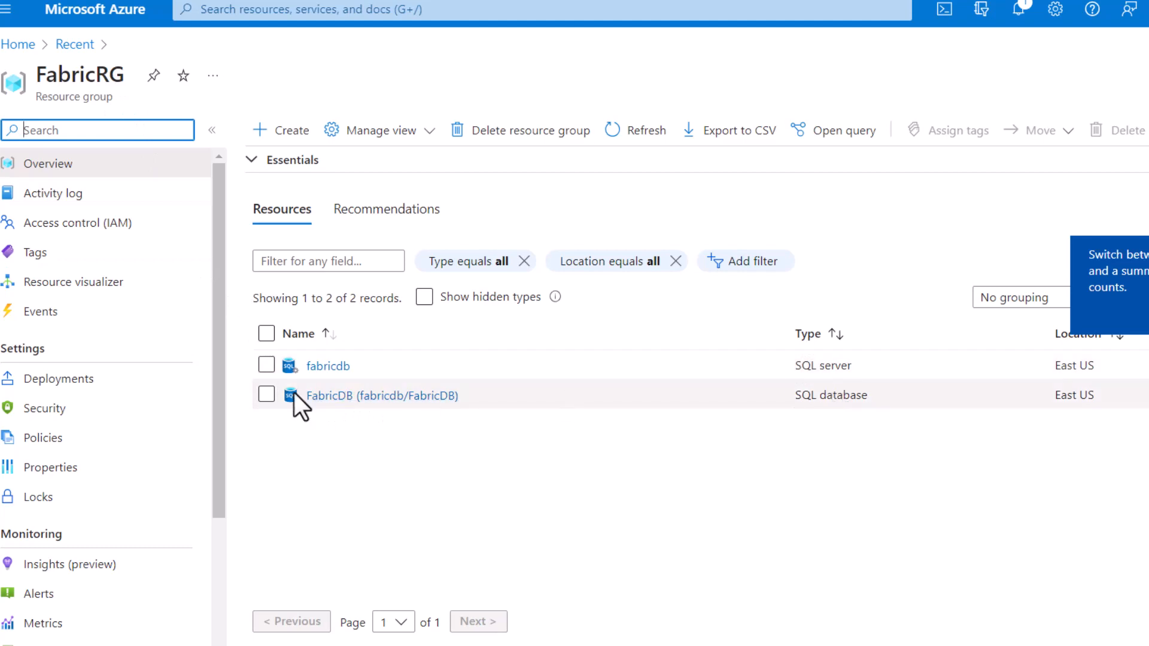
{"action": "left_click", "coordinate": [320, 367]}
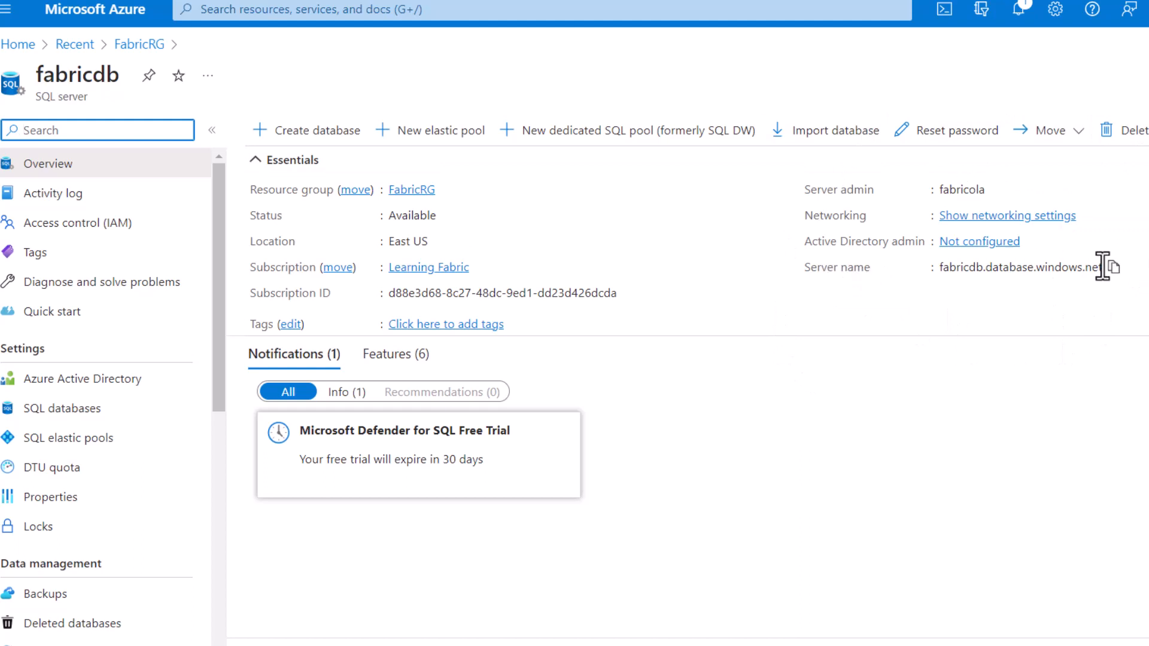
{"action": "left_click", "coordinate": [1114, 268]}
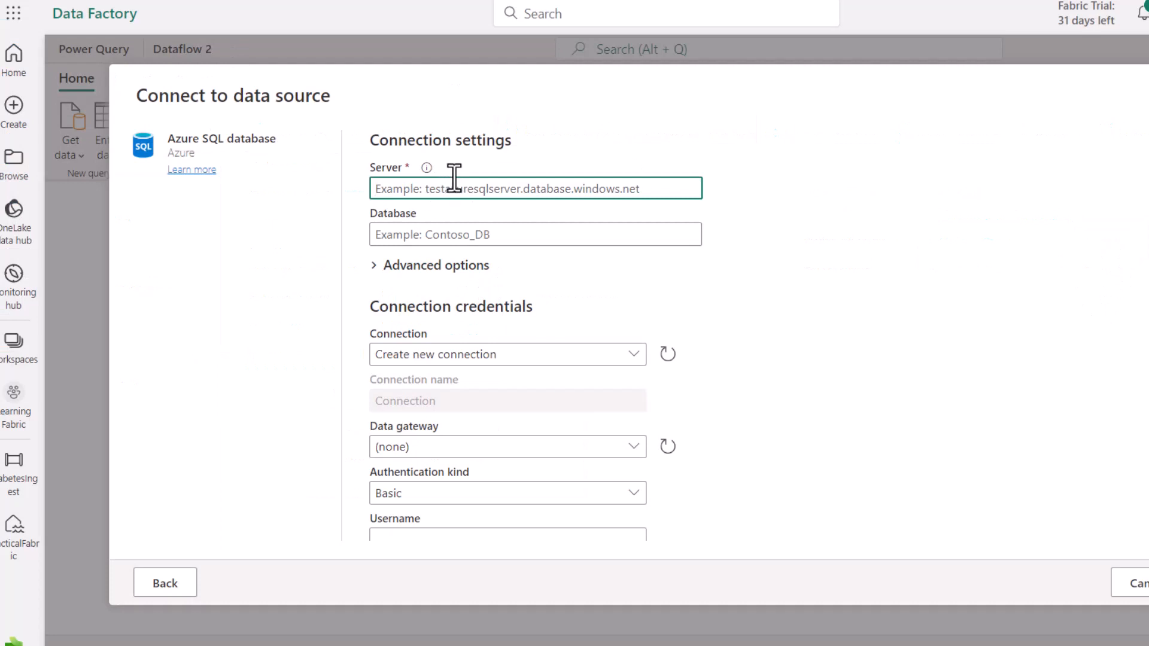
Set the connection's server to fabricdb.database.windows.net, leaving the database blank and the data gateway at (none)
{"action": "key", "text": "ctrl+v"}
{"action": "left_click", "coordinate": [465, 234]}
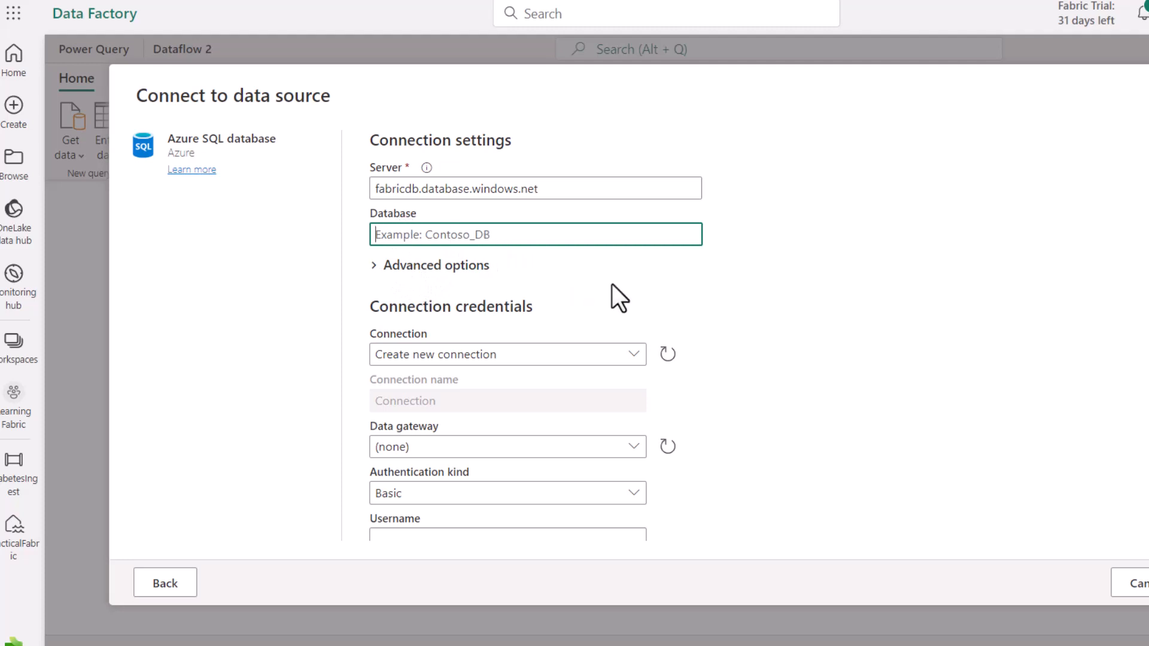
{"action": "scroll", "coordinate": [612, 285], "scroll_direction": "down", "scroll_amount": 1}
{"action": "left_click", "coordinate": [633, 397]}
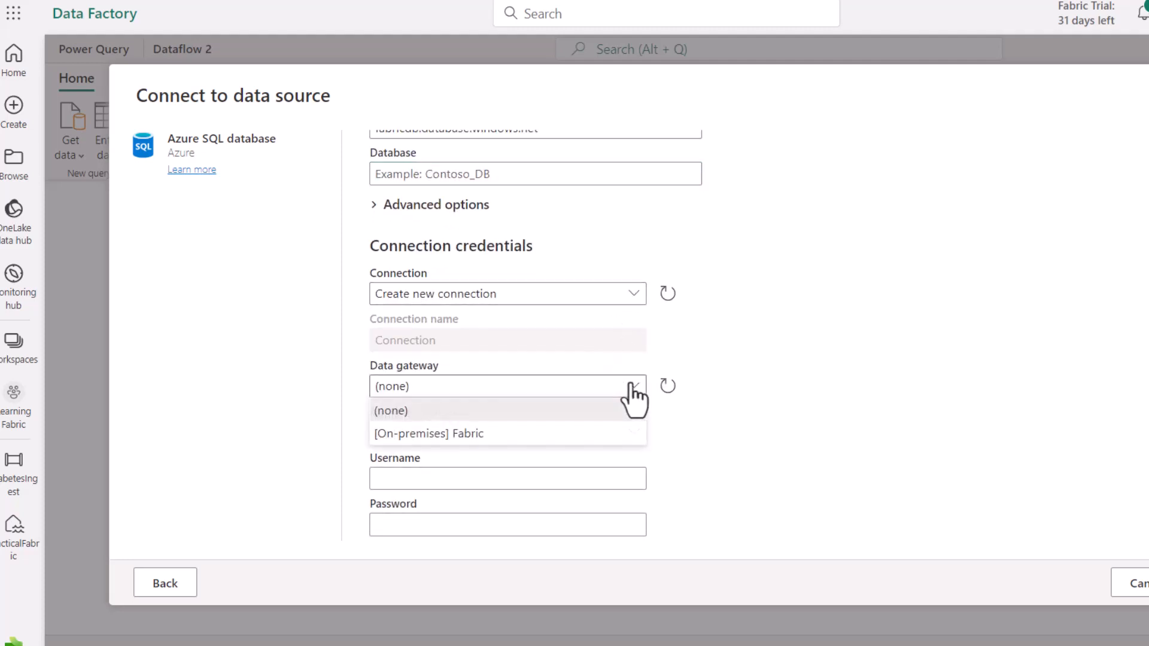
{"action": "left_click", "coordinate": [633, 386]}
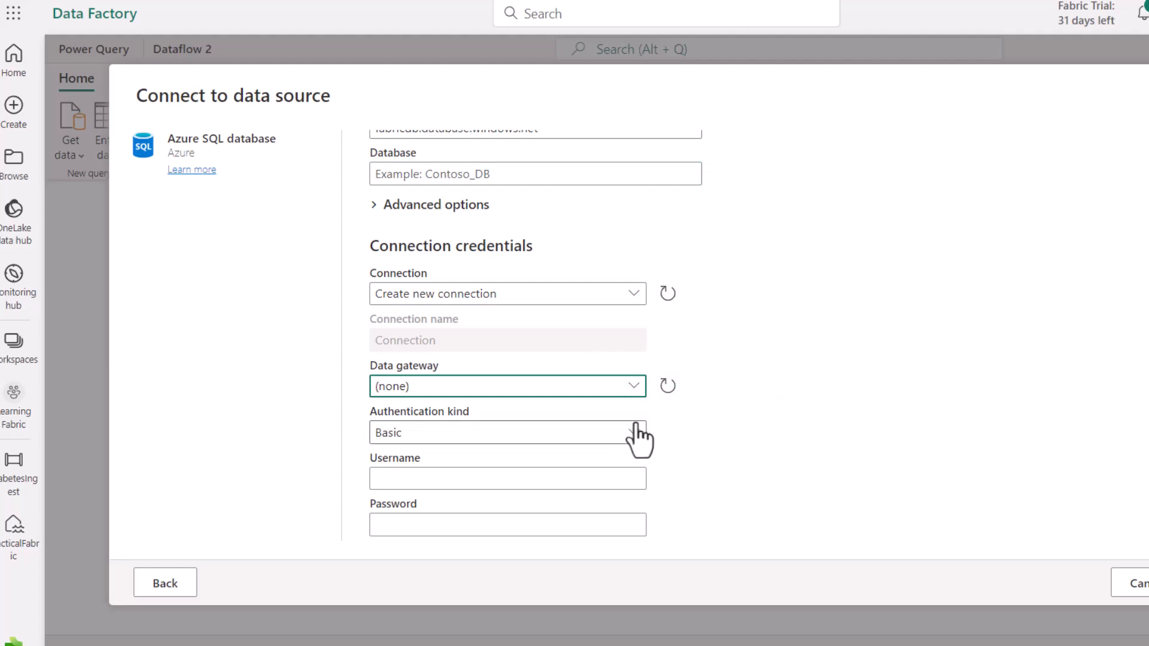
{"action": "left_click", "coordinate": [419, 479]}
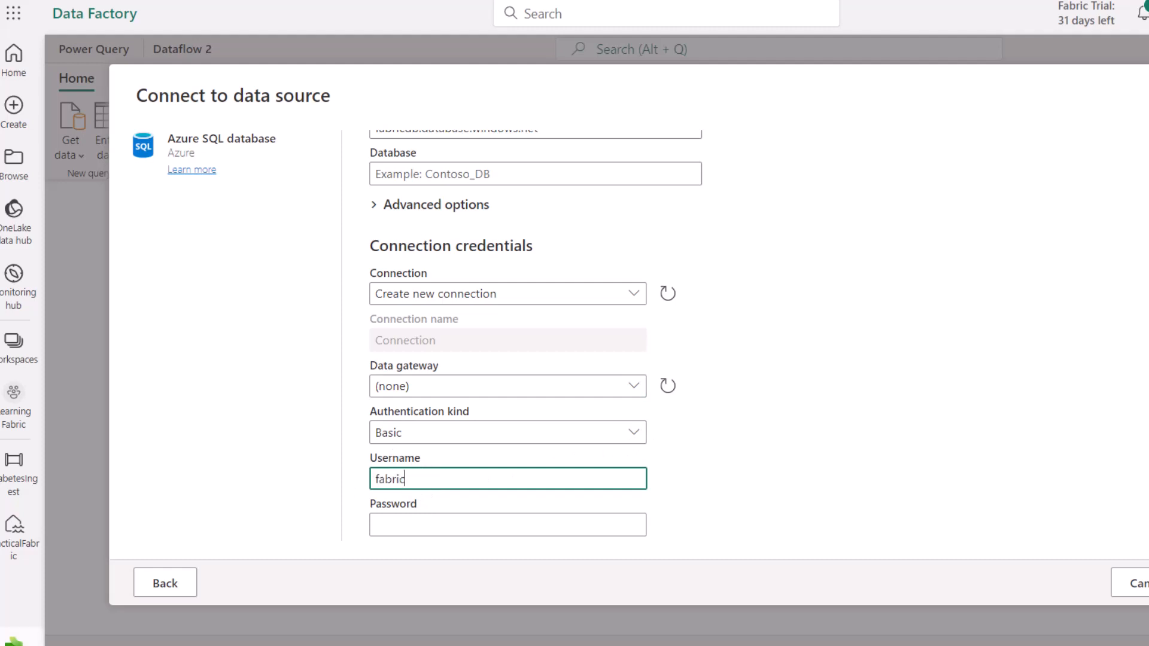
{"action": "type", "text": "fabricola"}
{"action": "key", "text": "Tab"}
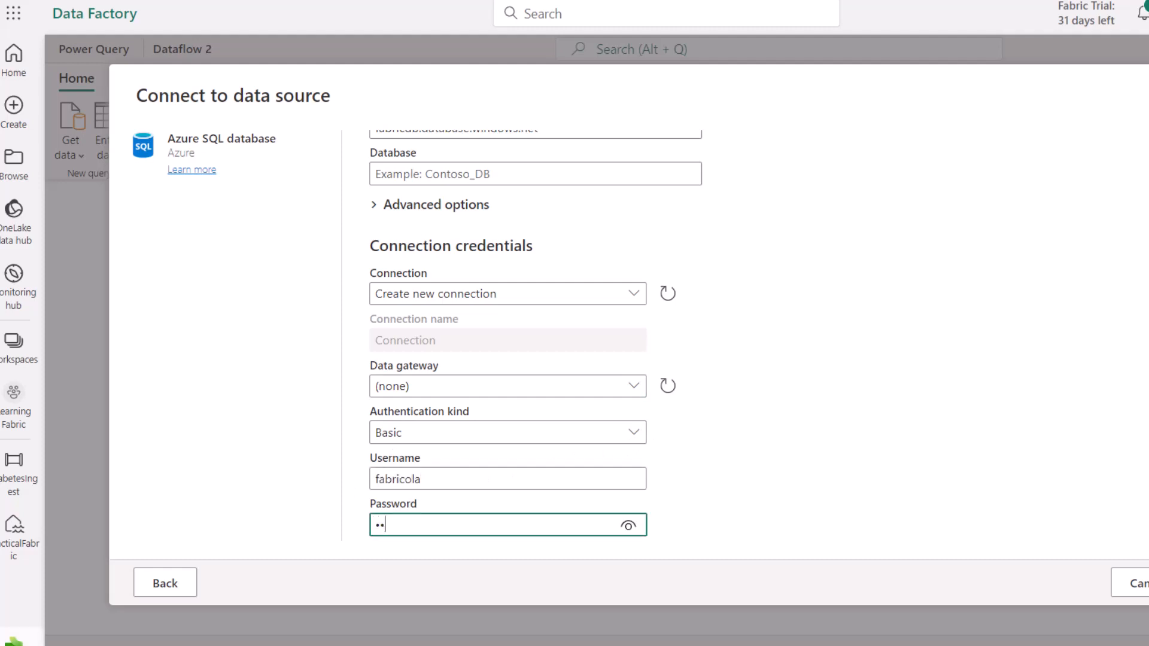
{"action": "type", "text": "•••••••••••"}
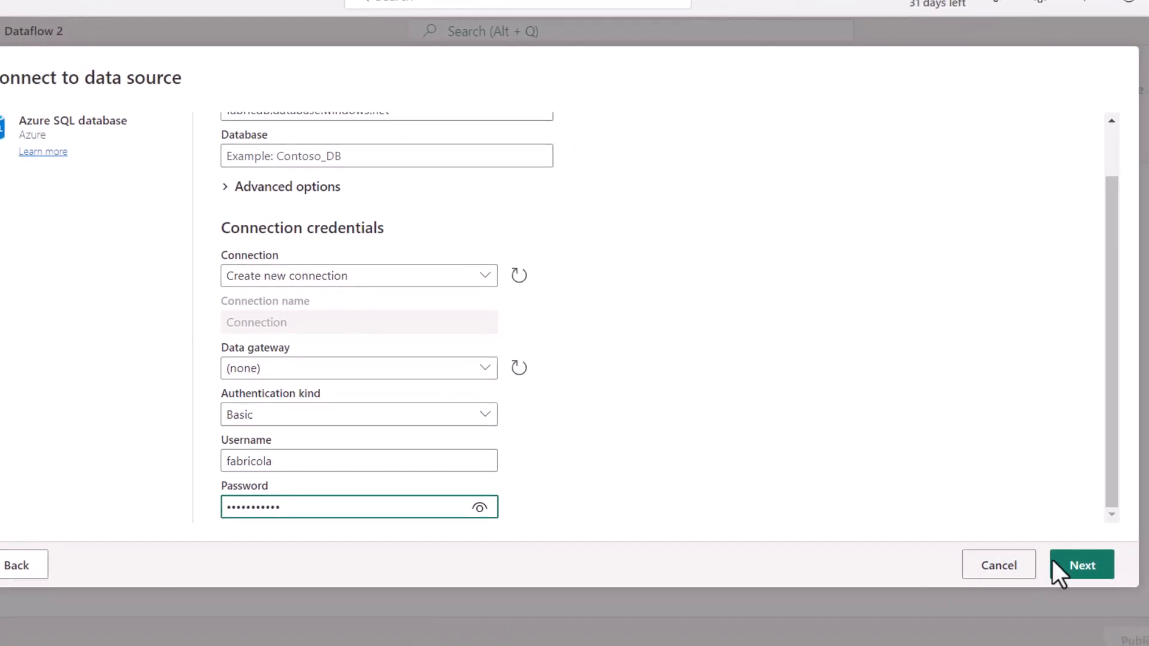
{"action": "left_click", "coordinate": [1089, 572]}
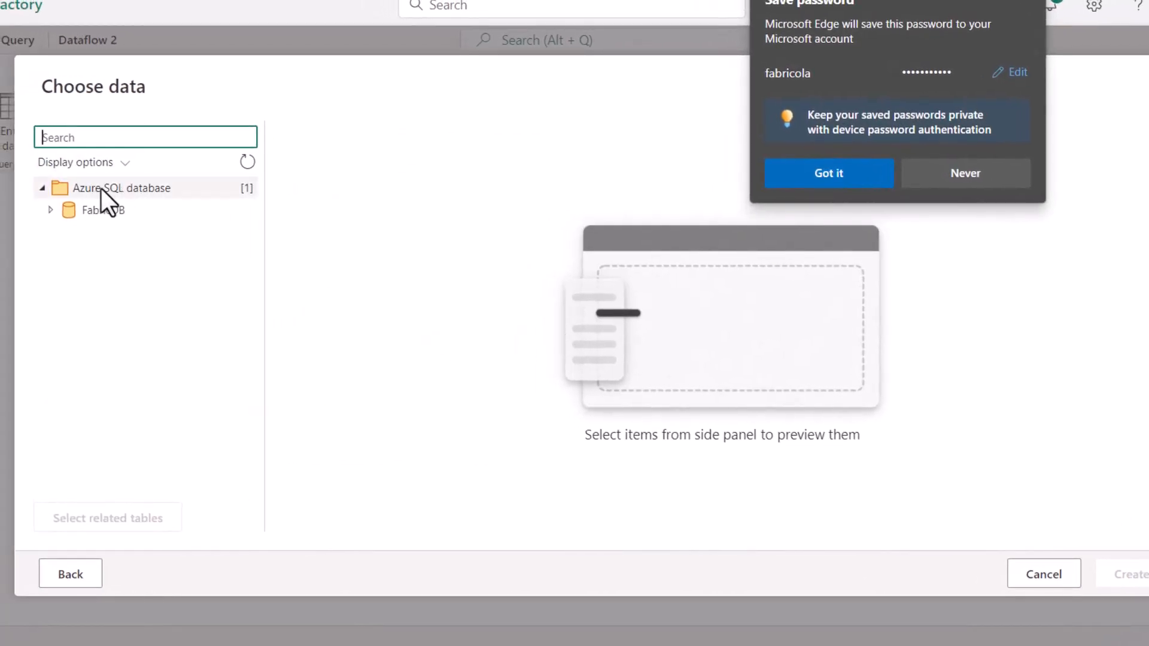
Expand the FabricDB database in the data selection and look through its views, tables and functions
{"action": "left_click", "coordinate": [75, 209]}
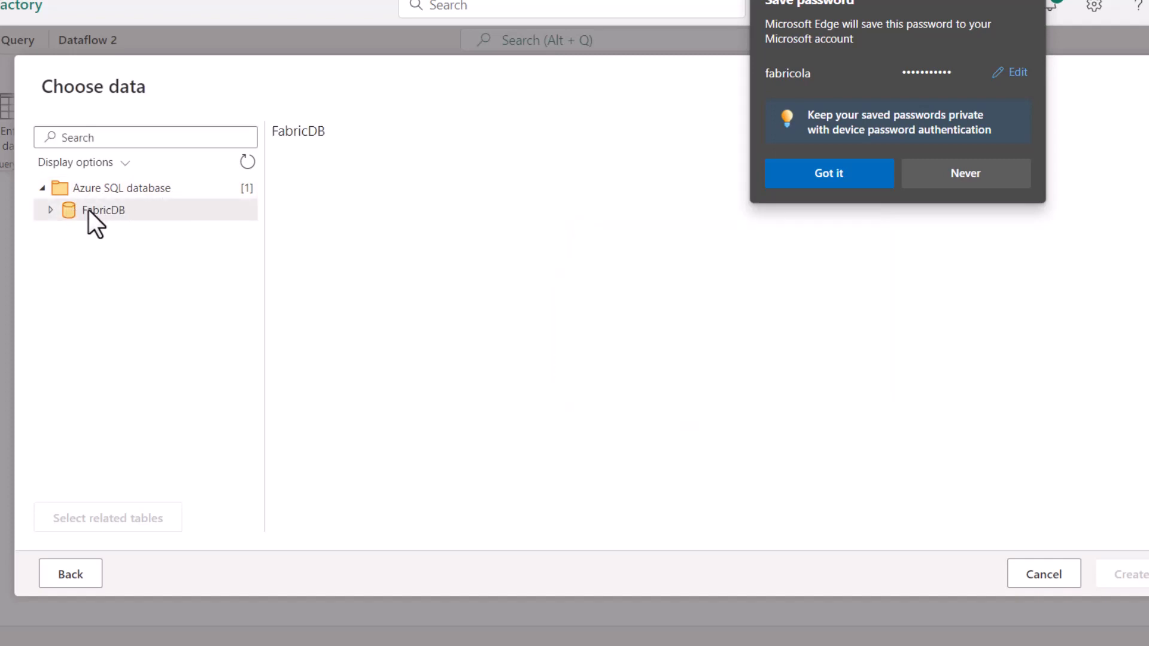
{"action": "left_click", "coordinate": [52, 209]}
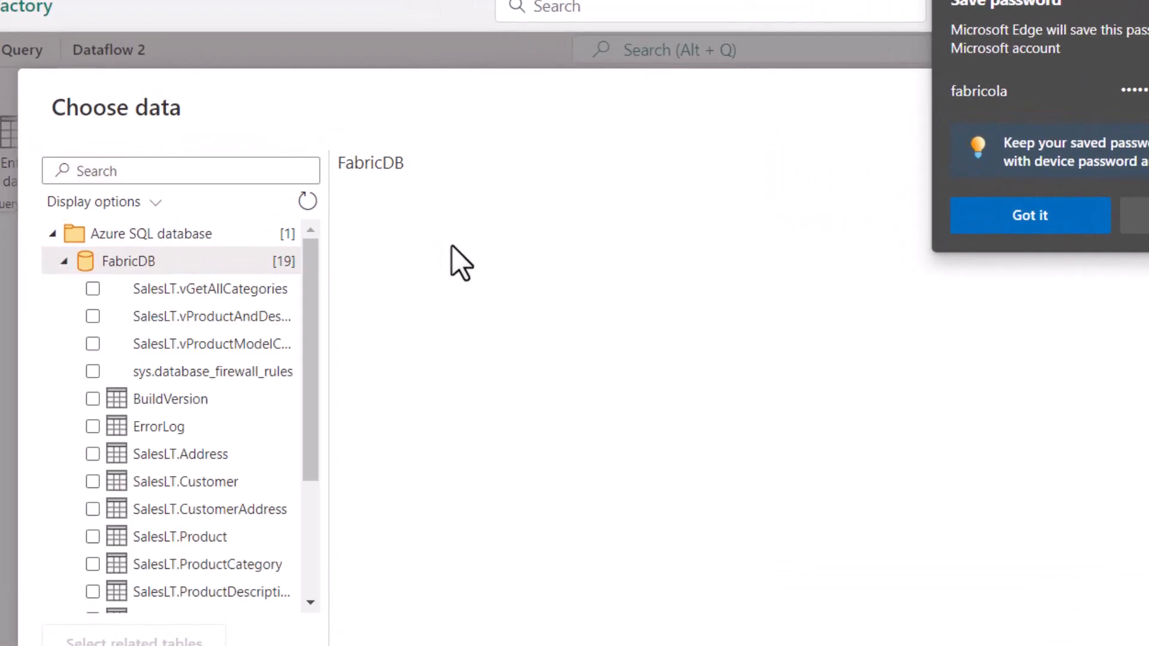
{"action": "left_click", "coordinate": [131, 287]}
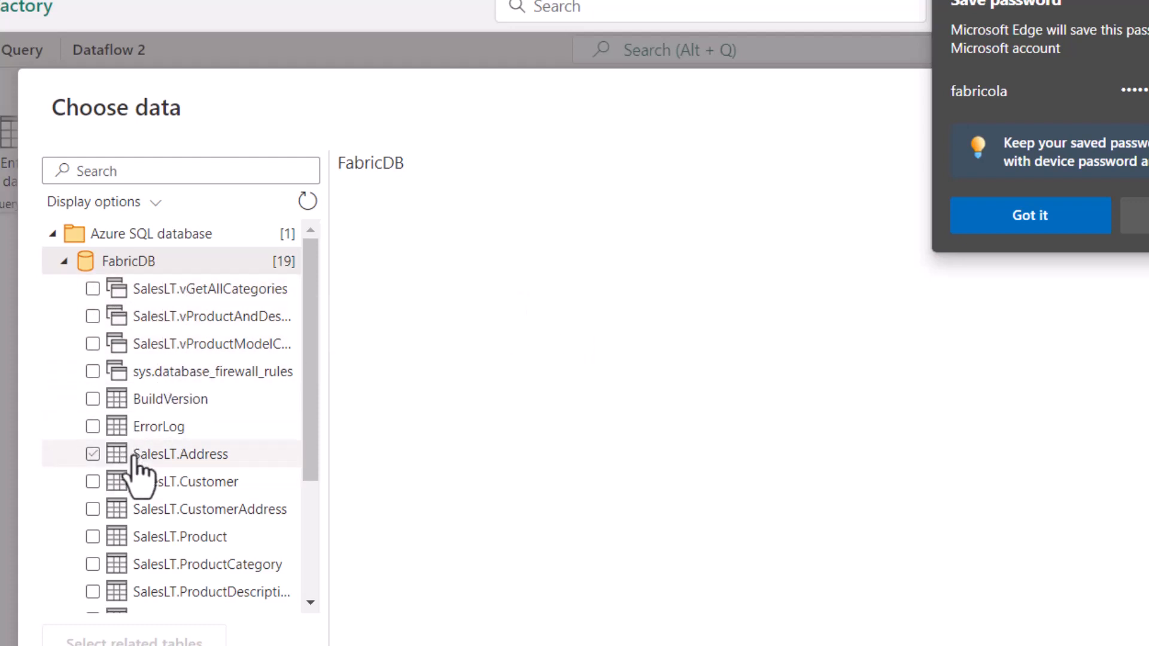
{"action": "scroll", "coordinate": [134, 473], "scroll_direction": "down", "scroll_amount": 3}
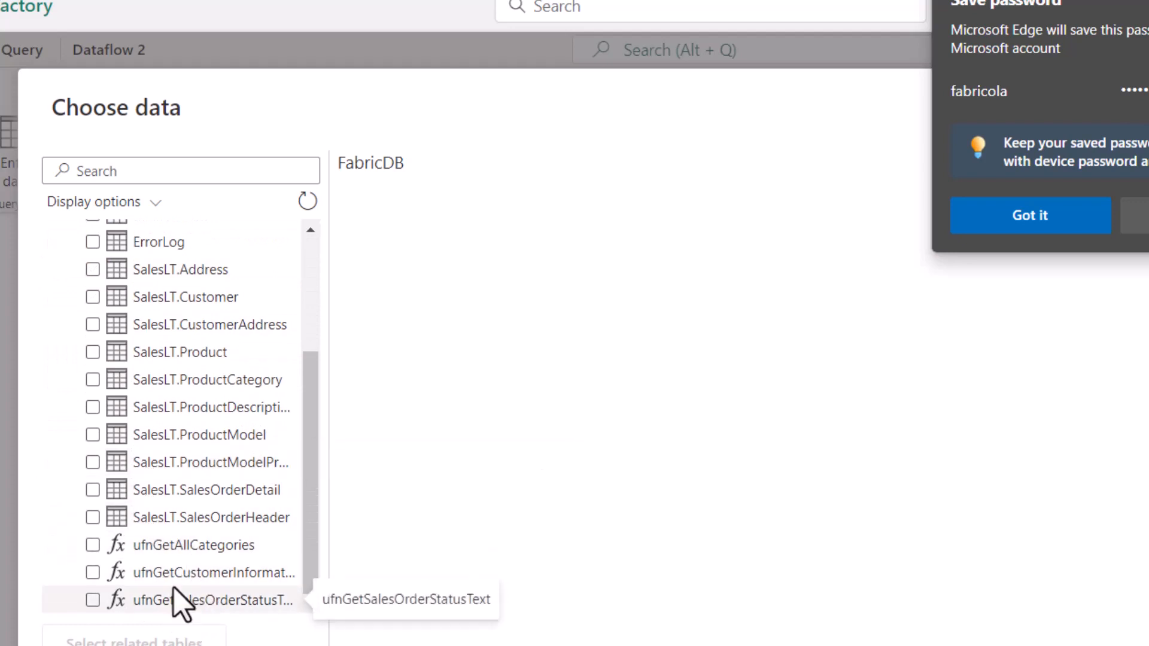
{"action": "scroll", "coordinate": [171, 520], "scroll_direction": "up", "scroll_amount": 3}
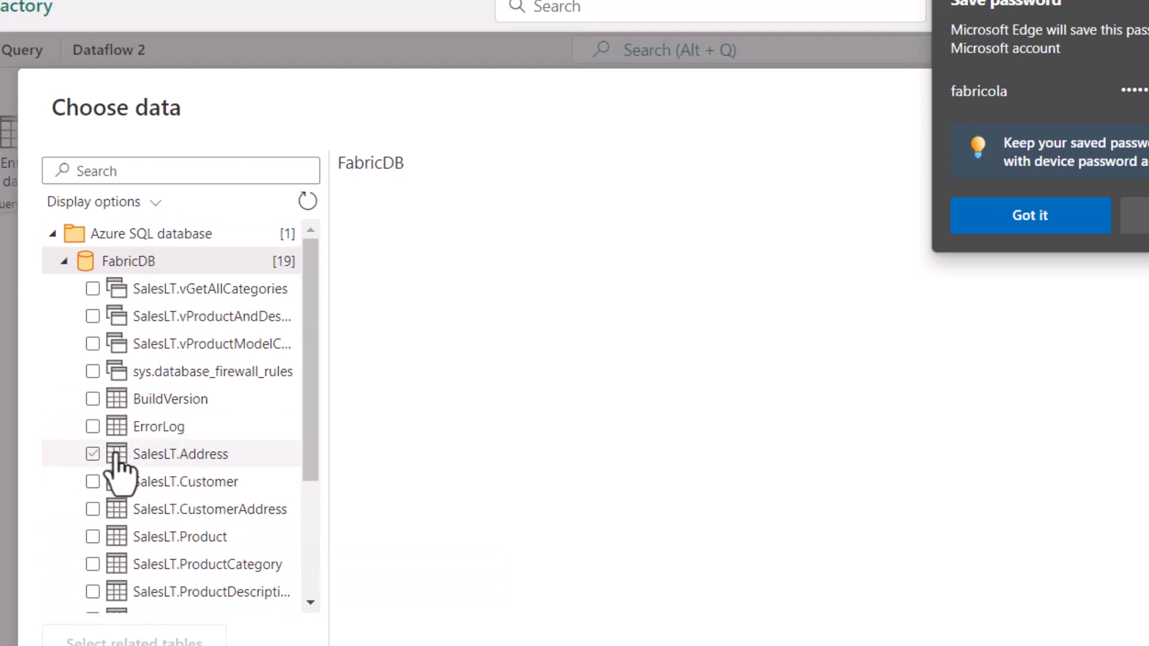
Select the ten SalesLT tables, from SalesLT.Address through SalesLT.SalesOrderHeader, for import
{"action": "left_click", "coordinate": [93, 454]}
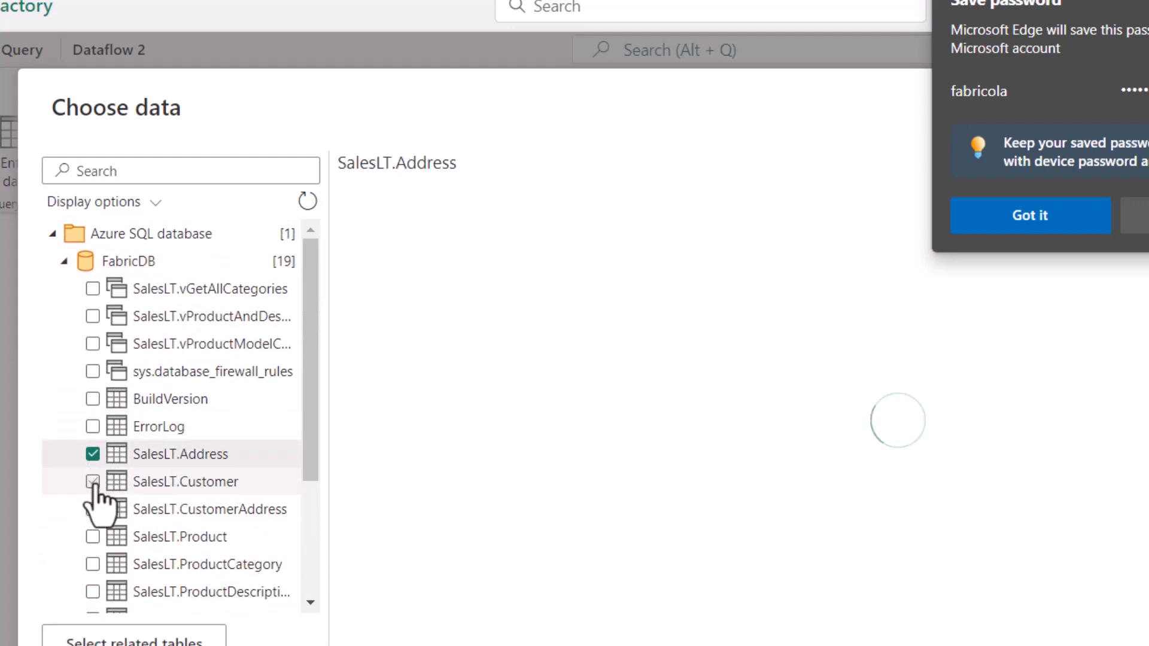
{"action": "left_click", "coordinate": [93, 482]}
{"action": "scroll", "coordinate": [153, 513], "scroll_direction": "down", "scroll_amount": 2}
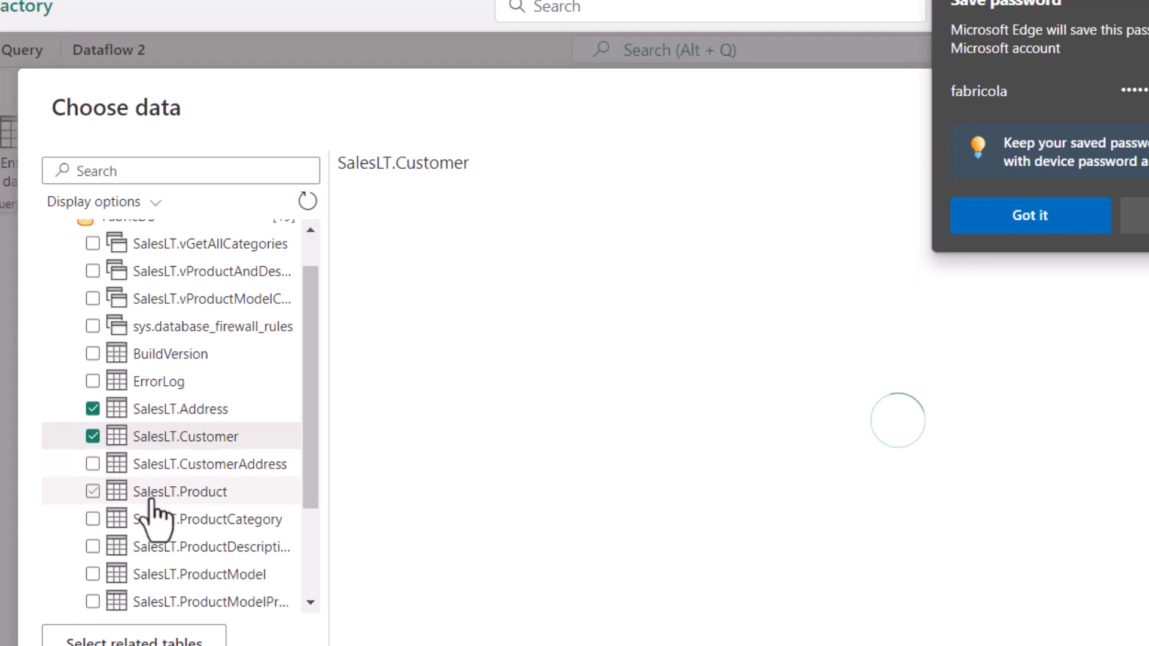
{"action": "left_click", "coordinate": [93, 450]}
{"action": "left_click", "coordinate": [93, 478]}
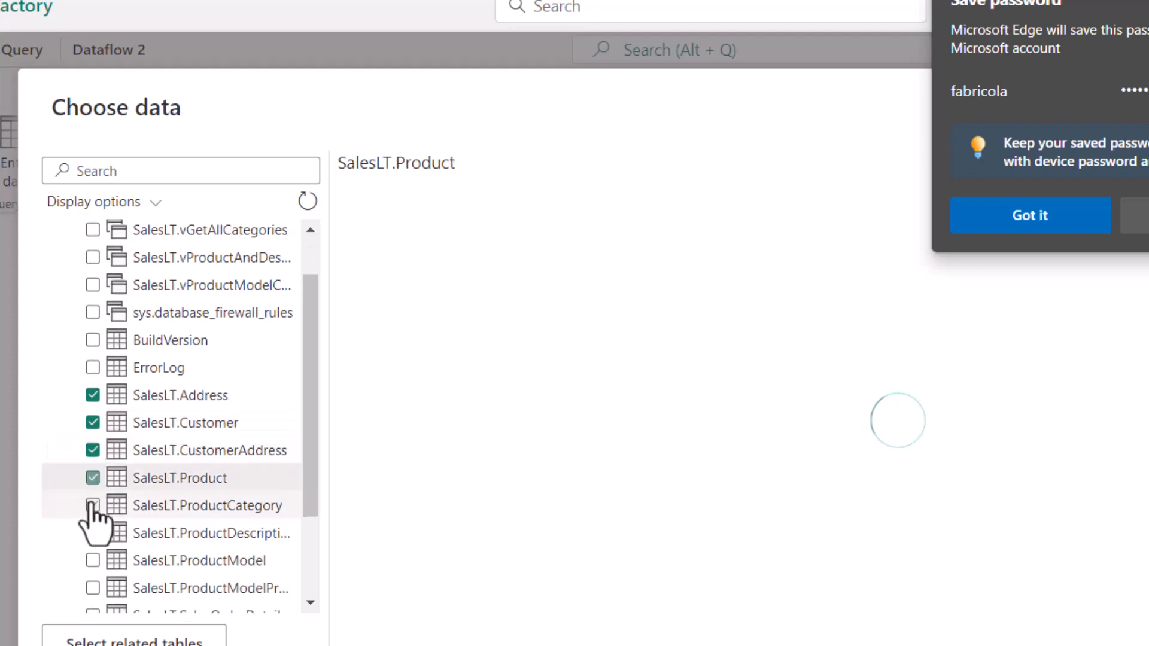
{"action": "left_click", "coordinate": [93, 506]}
{"action": "left_click", "coordinate": [93, 533]}
{"action": "left_click", "coordinate": [93, 561]}
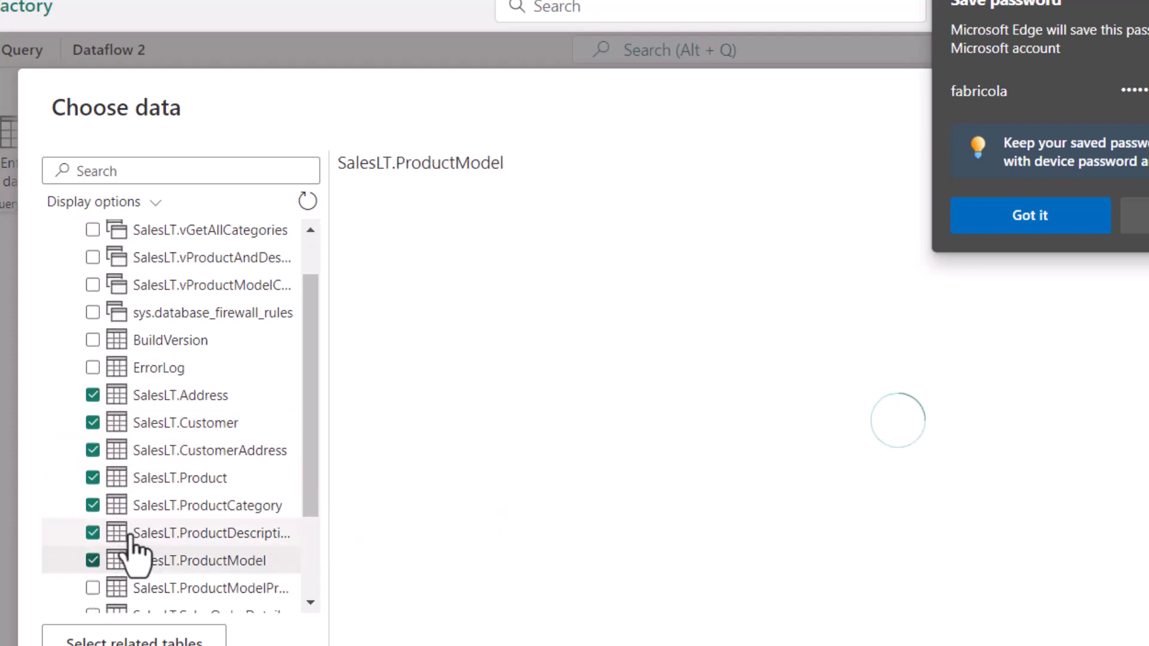
{"action": "scroll", "coordinate": [93, 538], "scroll_direction": "down", "scroll_amount": 2}
{"action": "left_click", "coordinate": [92, 470]}
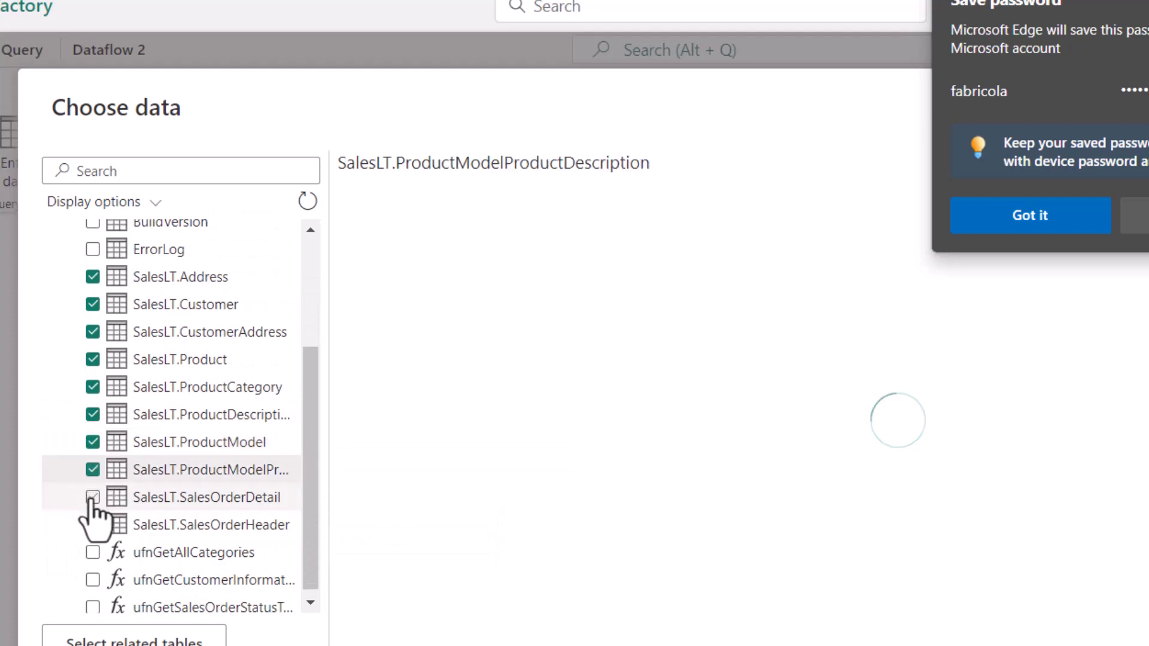
{"action": "left_click", "coordinate": [93, 499]}
{"action": "left_click", "coordinate": [94, 525]}
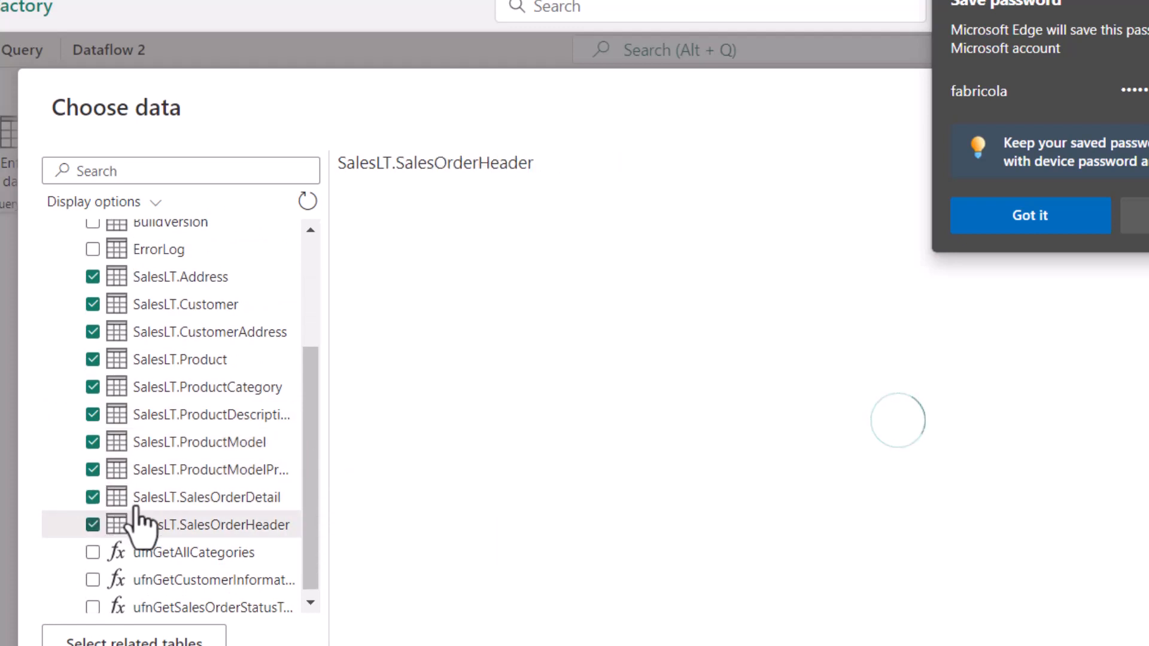
Add the views SalesLT.vGetAllCategories, SalesLT.vProductAndDescription and SalesLT.vProductModelCatalogDescription to the selection and create the dataflow queries
{"action": "scroll", "coordinate": [150, 487], "scroll_direction": "up", "scroll_amount": 3}
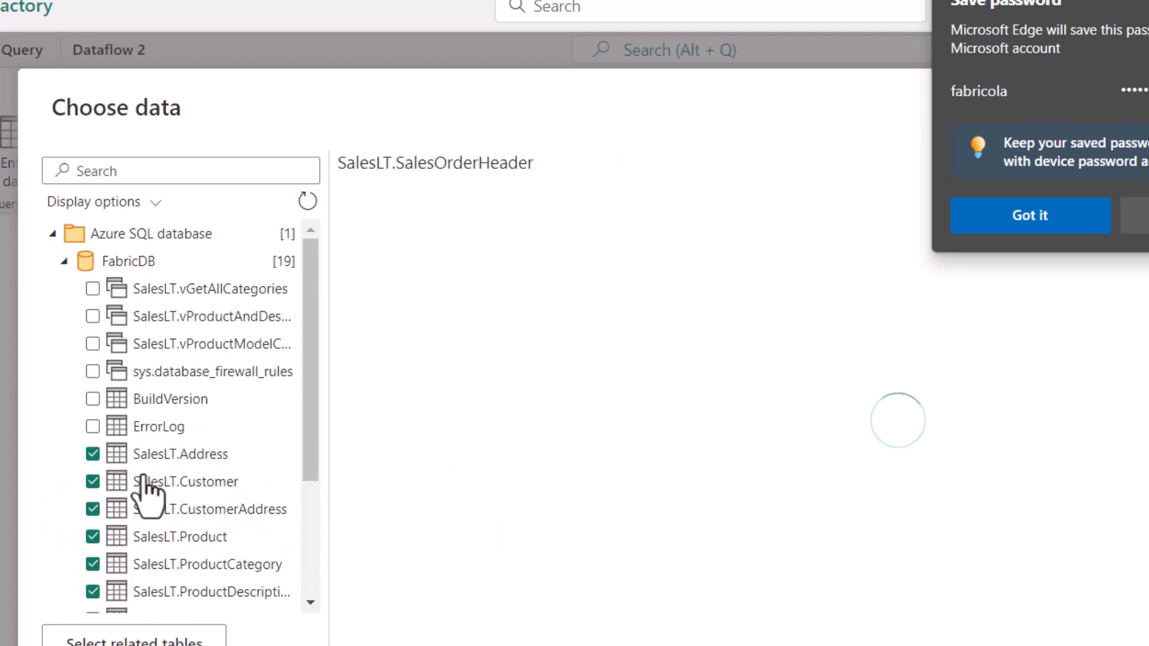
{"action": "left_click", "coordinate": [93, 290]}
{"action": "left_click", "coordinate": [93, 316]}
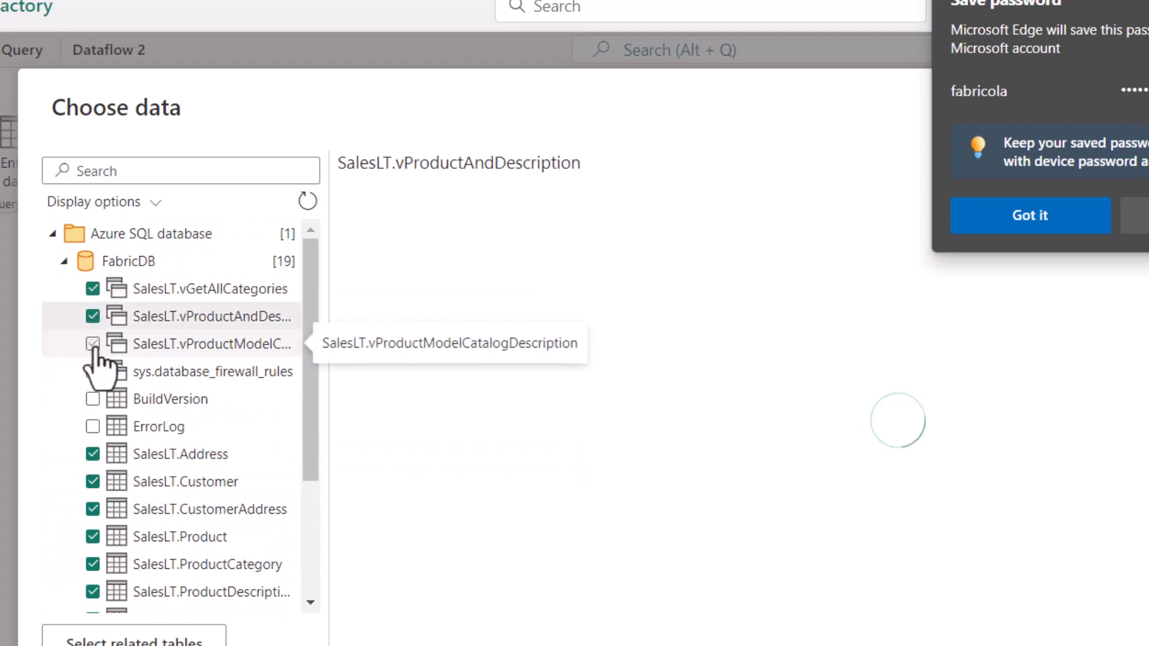
{"action": "left_click", "coordinate": [93, 344]}
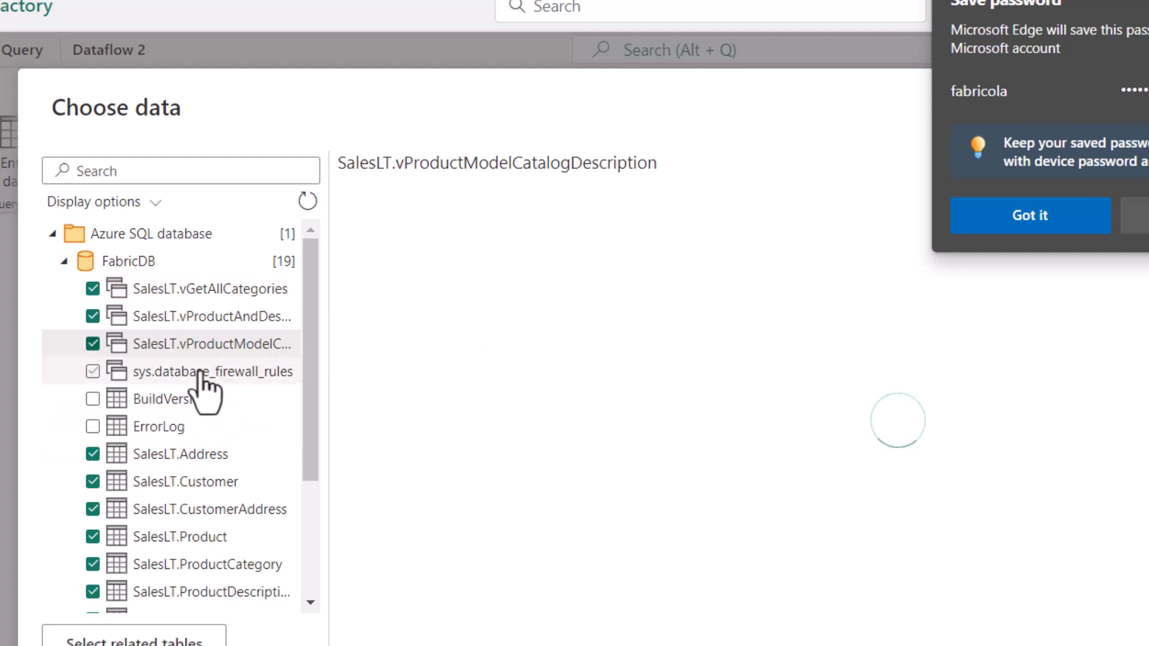
{"action": "scroll", "coordinate": [143, 401], "scroll_direction": "down", "scroll_amount": 3}
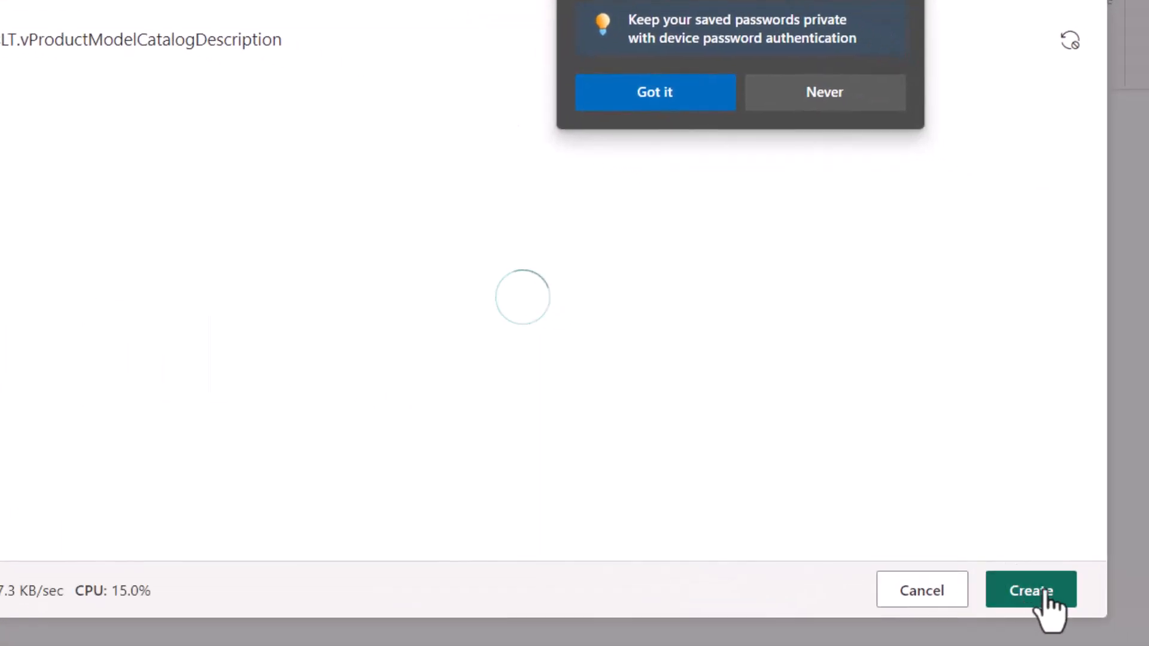
{"action": "left_click", "coordinate": [1046, 592]}
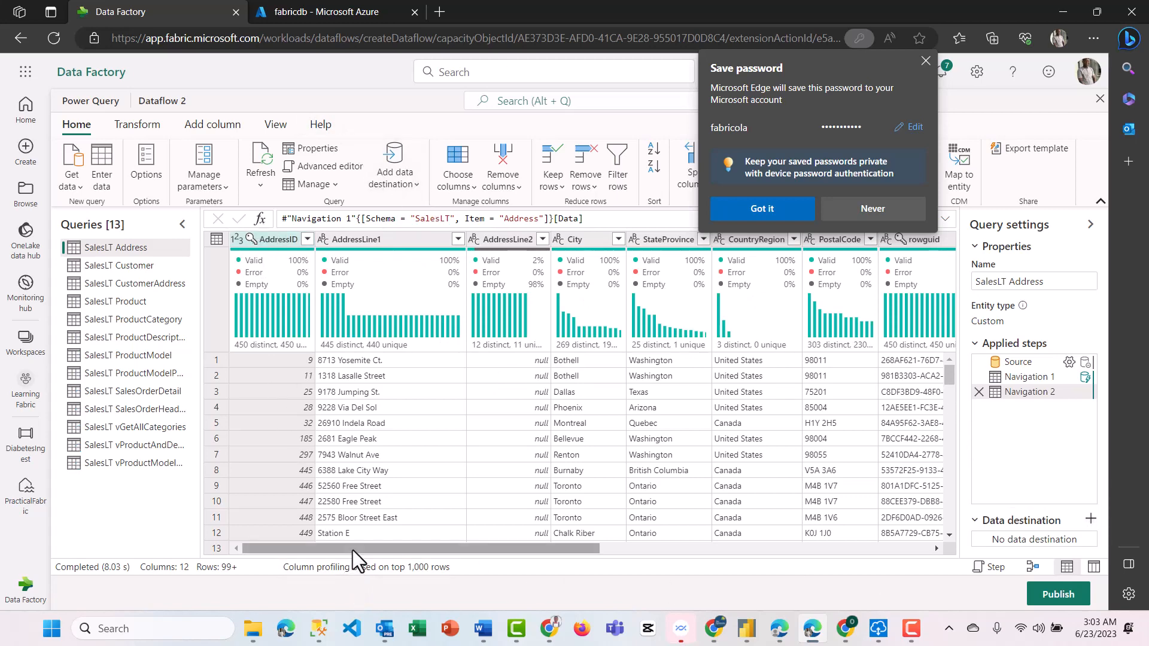
Add a Lakehouse data destination to the SalesLT Address query using the Lakehouse (none) connection, and dismiss the browser's save-password prompt
{"action": "left_click_drag", "start_coordinate": [354, 551], "coordinate": [371, 498]}
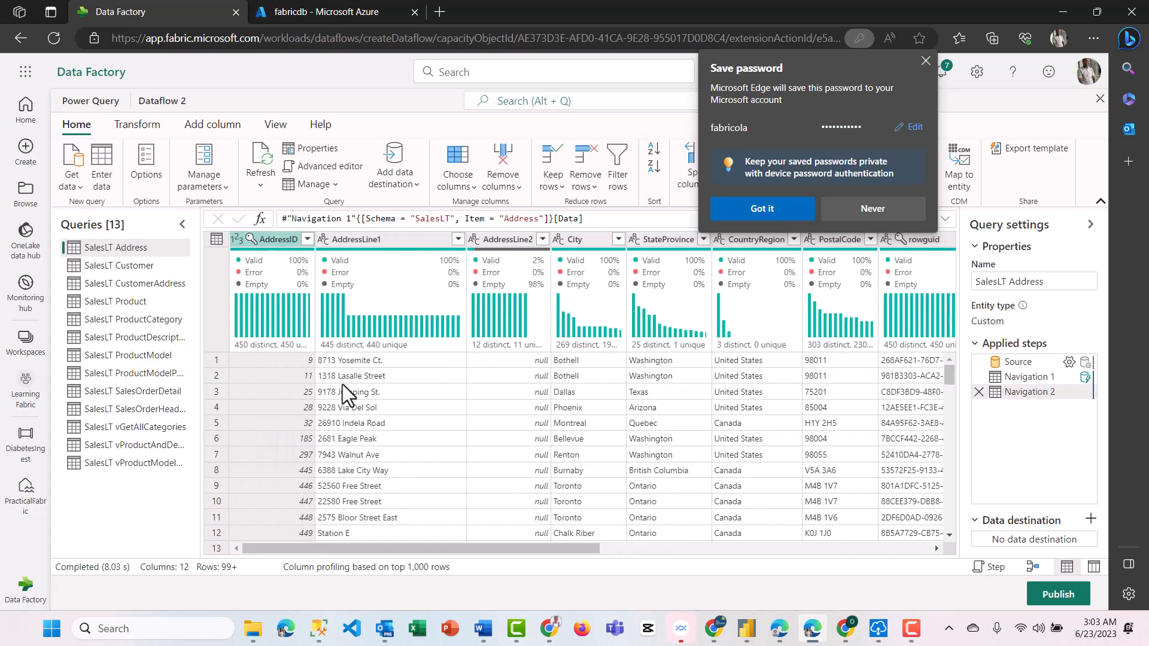
{"action": "left_click", "coordinate": [1092, 517]}
{"action": "left_click", "coordinate": [978, 470]}
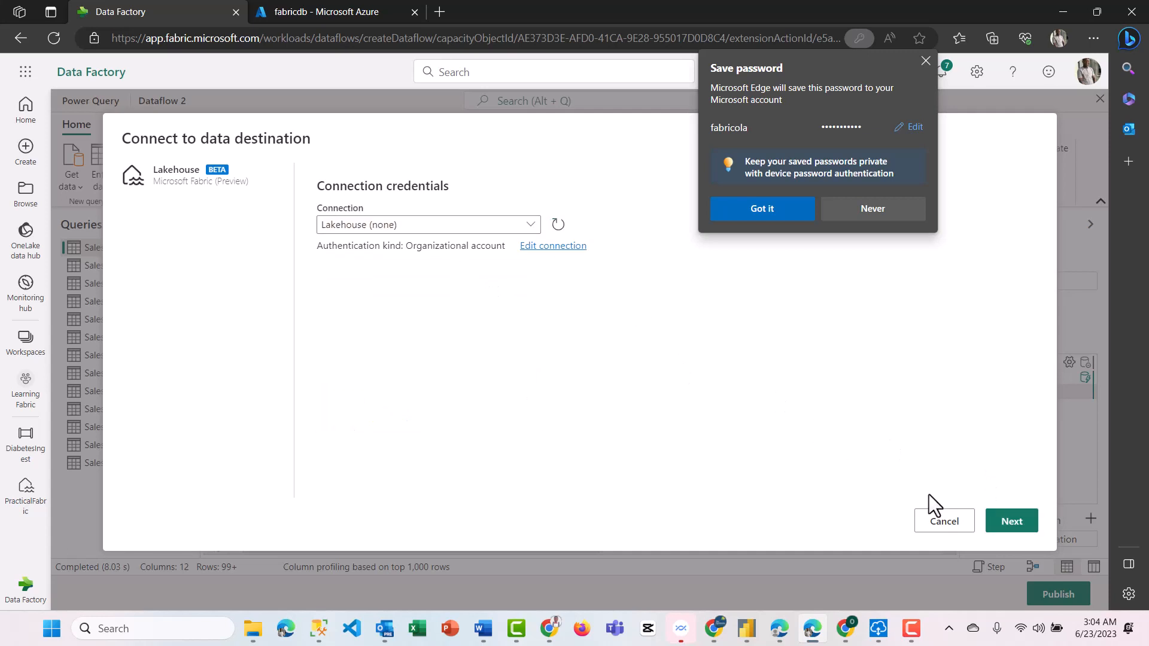
{"action": "left_click", "coordinate": [1015, 522]}
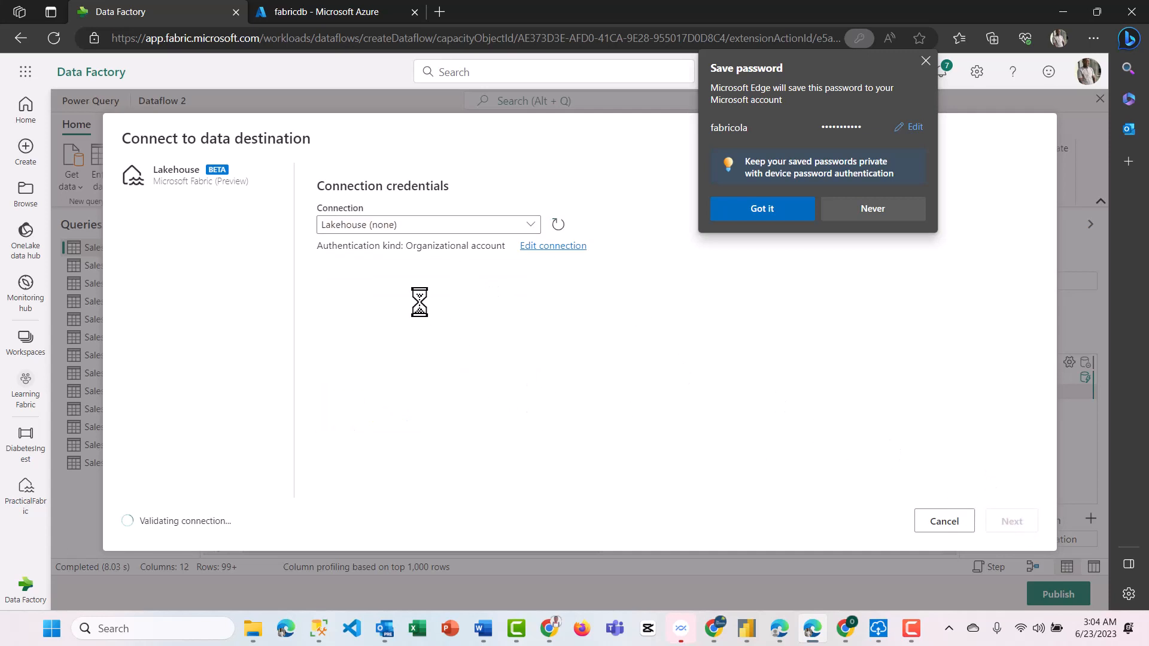
{"action": "left_click", "coordinate": [924, 62]}
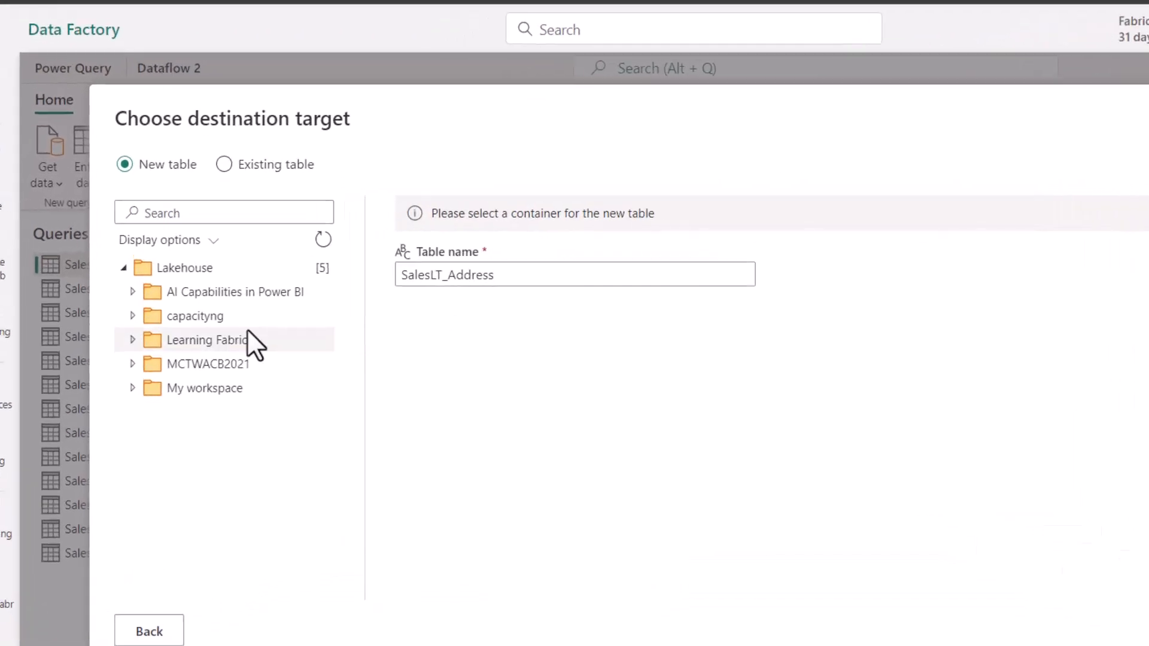
Target a new table SalesLT_Address in the Learning Fabric workspace's PracticalFabric lakehouse, and save the settings with the Replace update method
{"action": "left_click", "coordinate": [135, 305]}
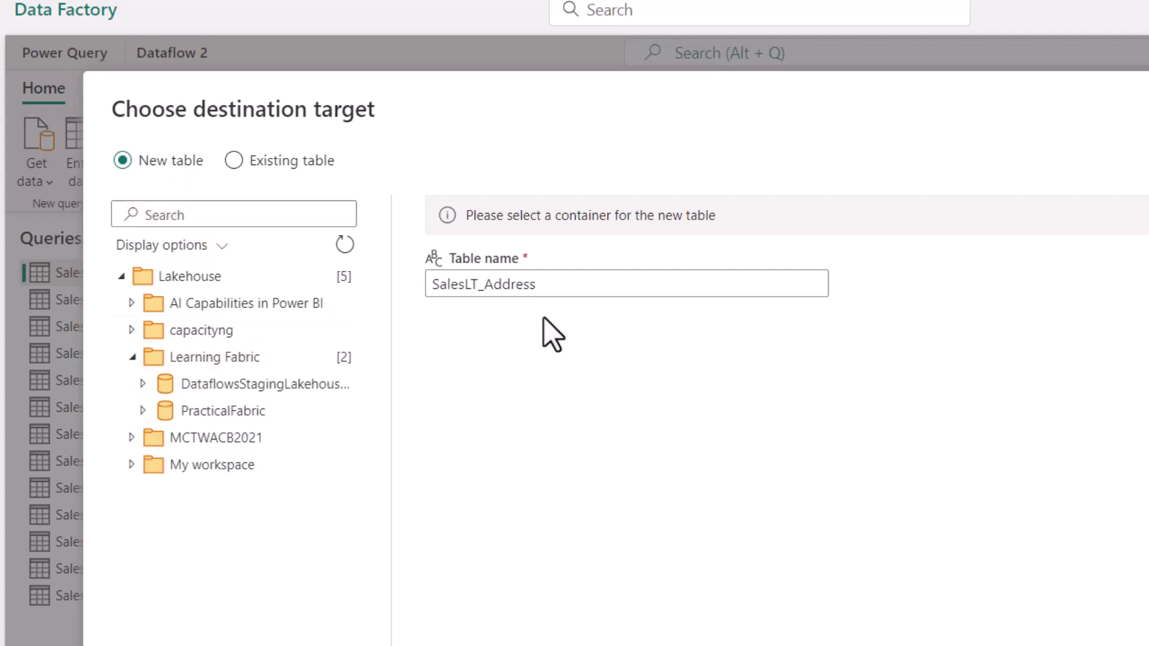
{"action": "left_click", "coordinate": [196, 412]}
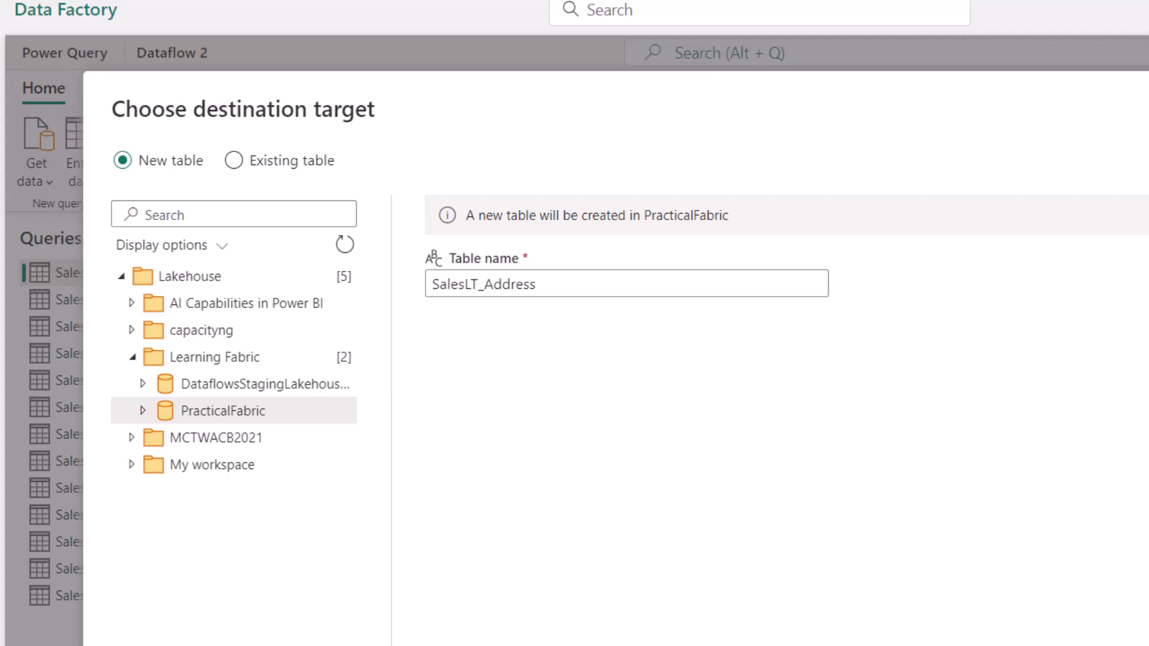
{"action": "left_click", "coordinate": [1050, 555]}
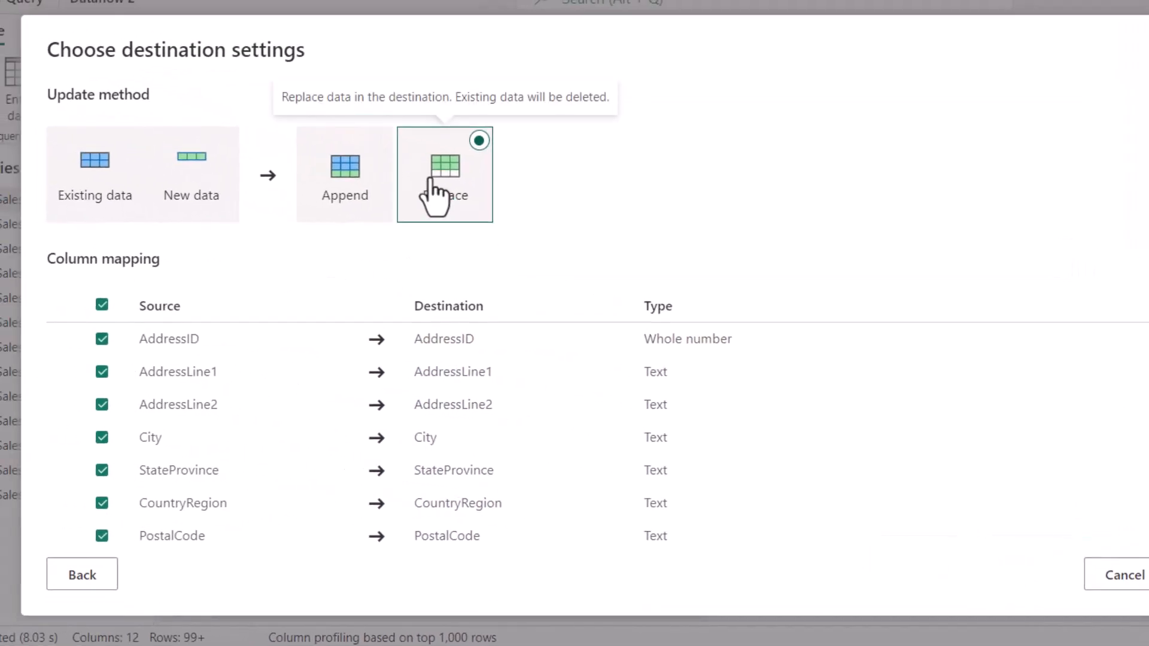
{"action": "scroll", "coordinate": [289, 401], "scroll_direction": "down", "scroll_amount": 3}
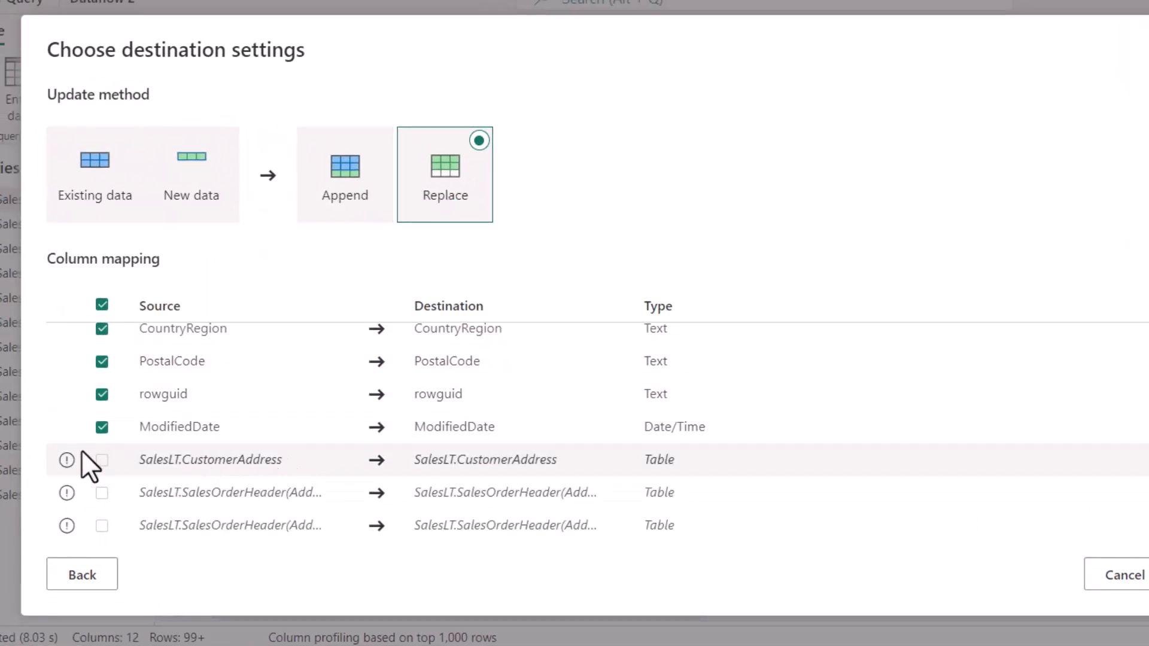
{"action": "mouse_move", "coordinate": [67, 460]}
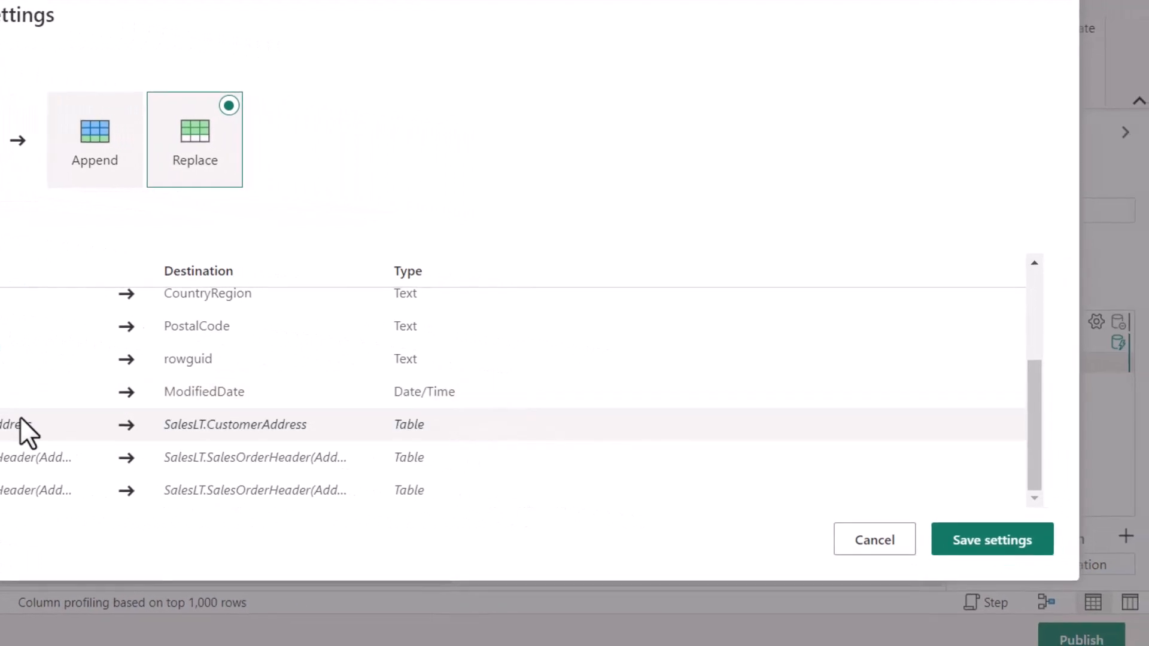
{"action": "left_click", "coordinate": [1012, 545]}
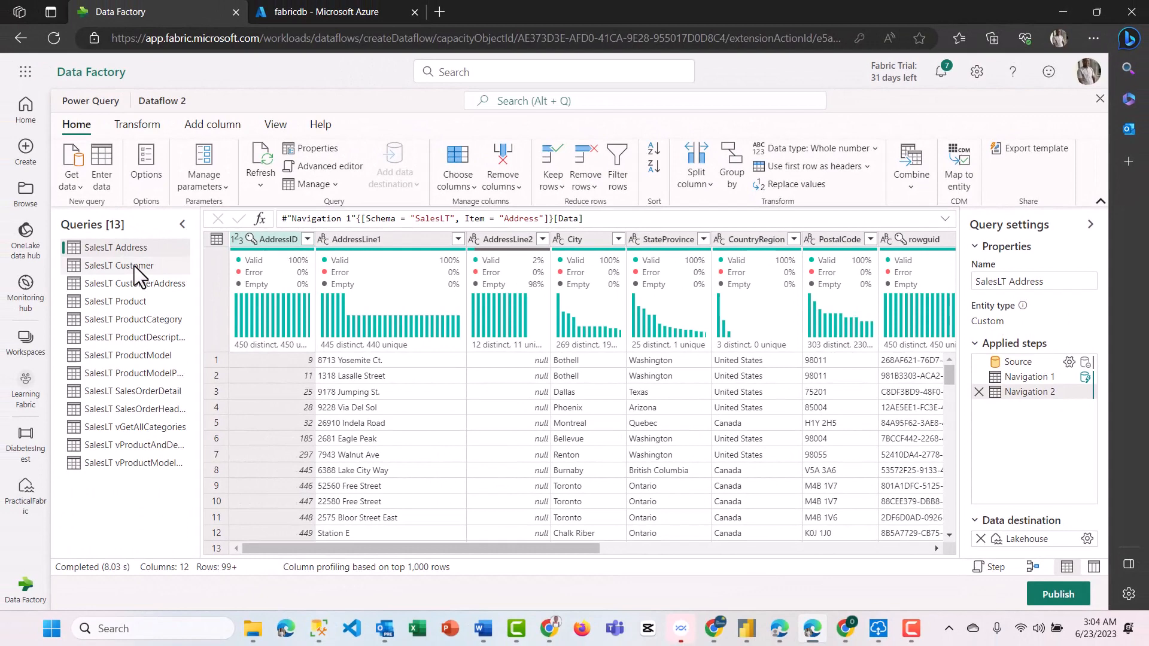
Add a Lakehouse data destination to the SalesLT Customer query using the Lakehouse (none) connection
{"action": "left_click", "coordinate": [135, 265]}
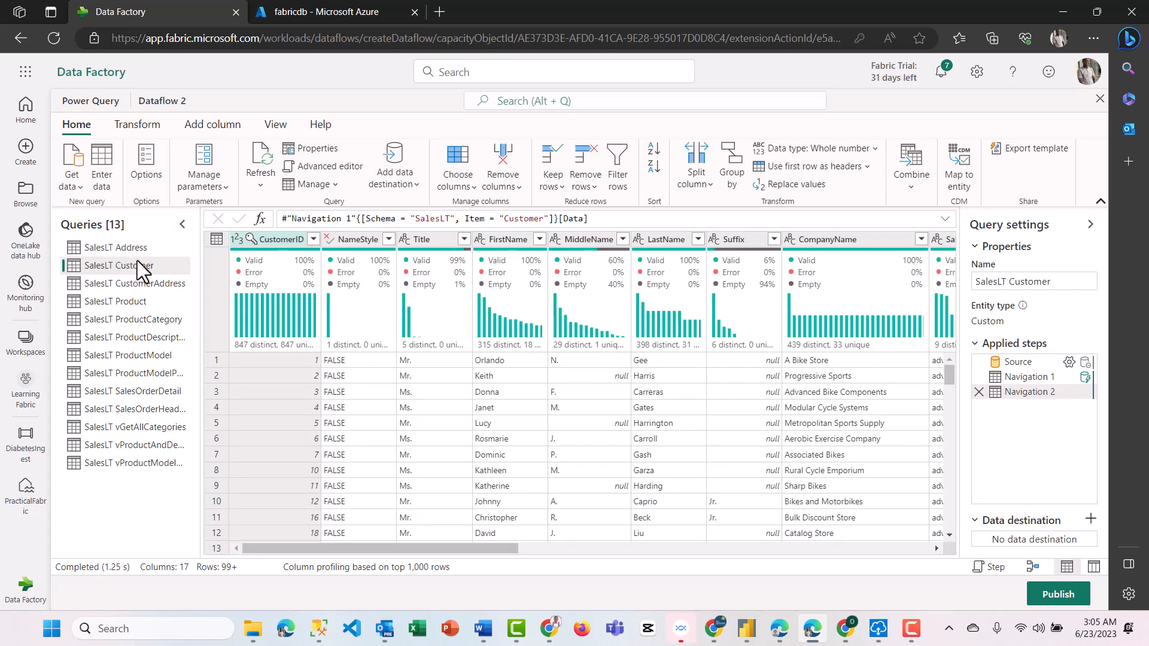
{"action": "left_click", "coordinate": [410, 177]}
{"action": "left_click", "coordinate": [414, 225]}
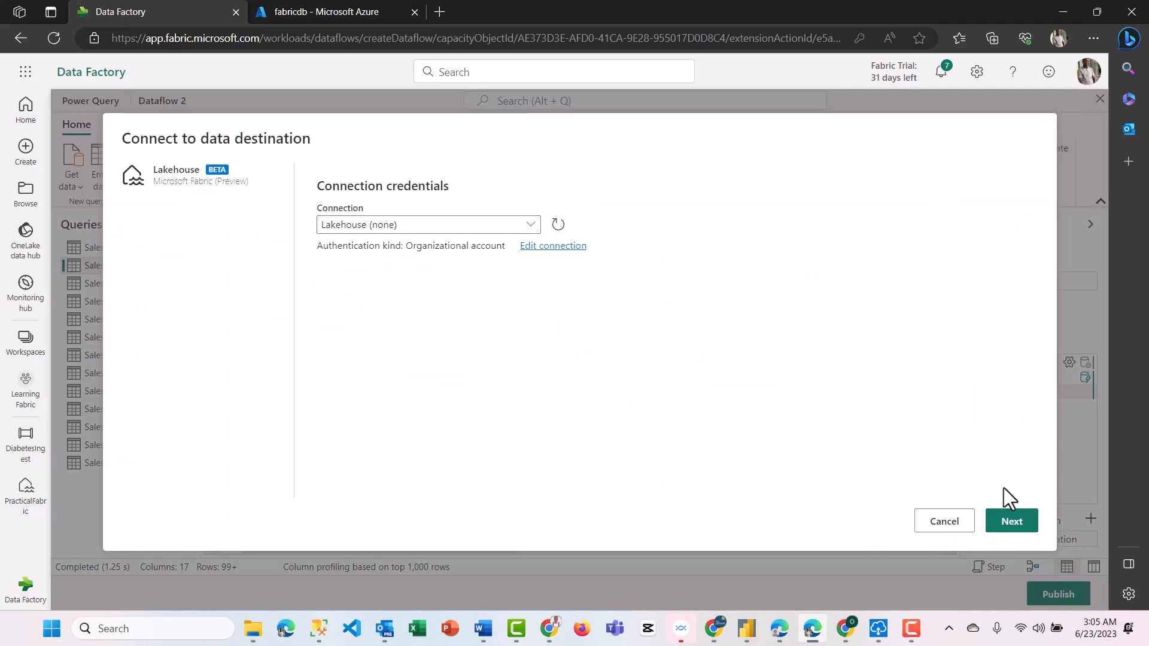
{"action": "left_click", "coordinate": [1013, 526]}
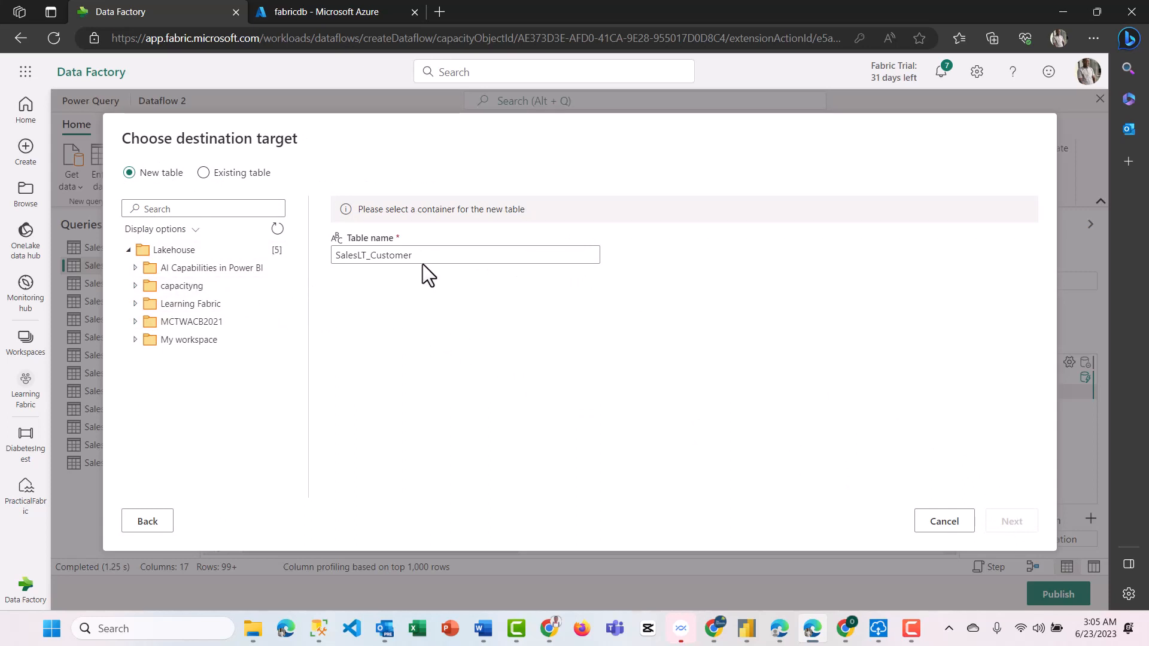
Target a new table SalesLT_Customer in Learning Fabric's PracticalFabric lakehouse, check the column mapping, and save the settings with the Replace method
{"action": "left_click", "coordinate": [136, 305]}
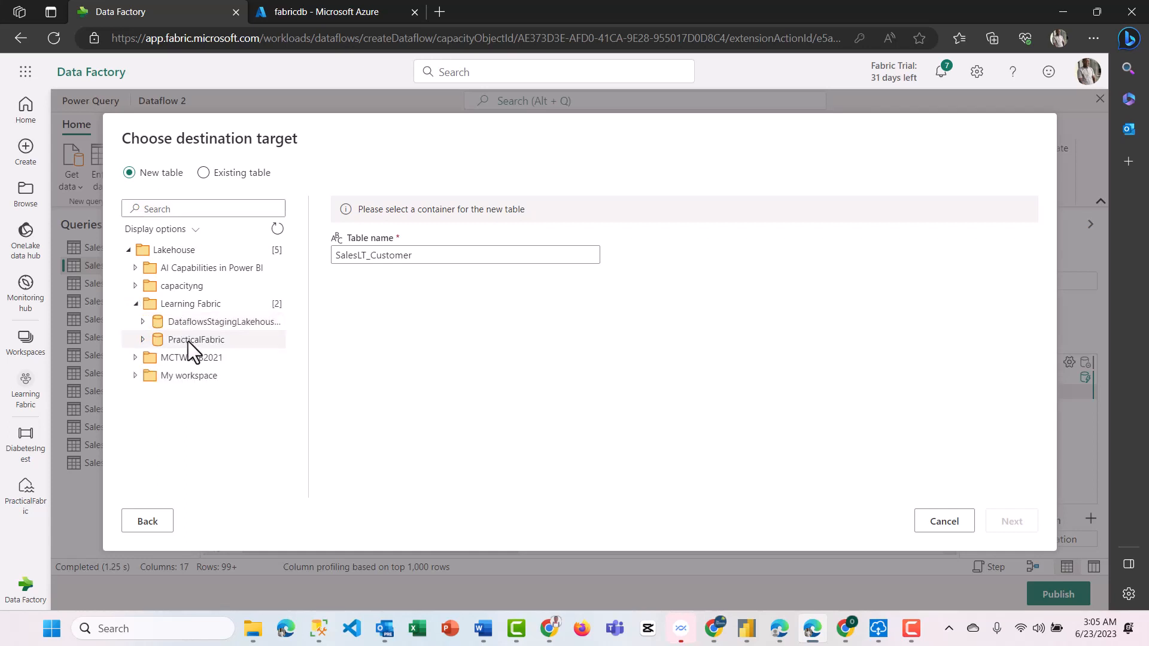
{"action": "left_click", "coordinate": [188, 341]}
{"action": "left_click", "coordinate": [1033, 519]}
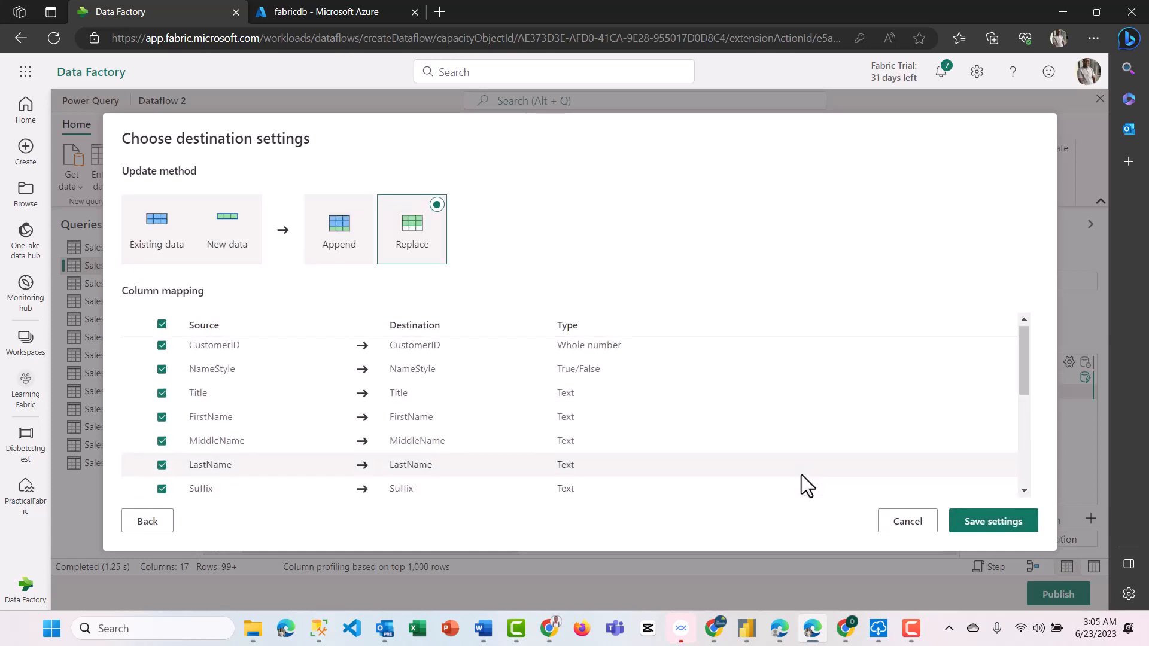
{"action": "scroll", "coordinate": [802, 477], "scroll_direction": "down", "scroll_amount": 5}
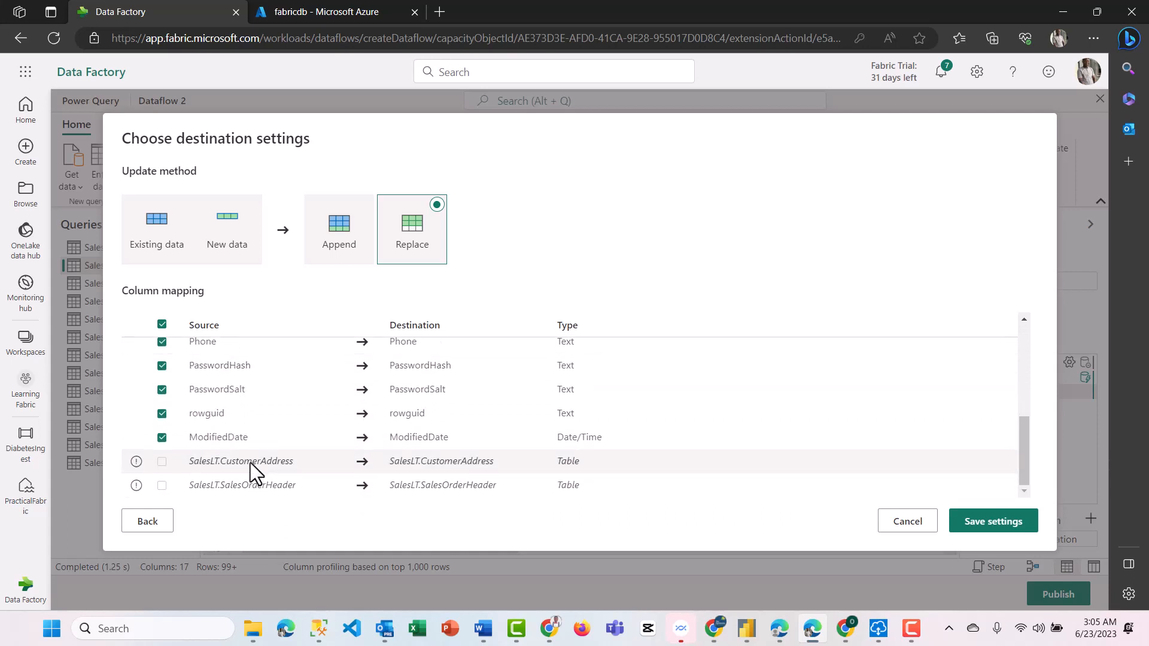
{"action": "left_click", "coordinate": [1005, 523]}
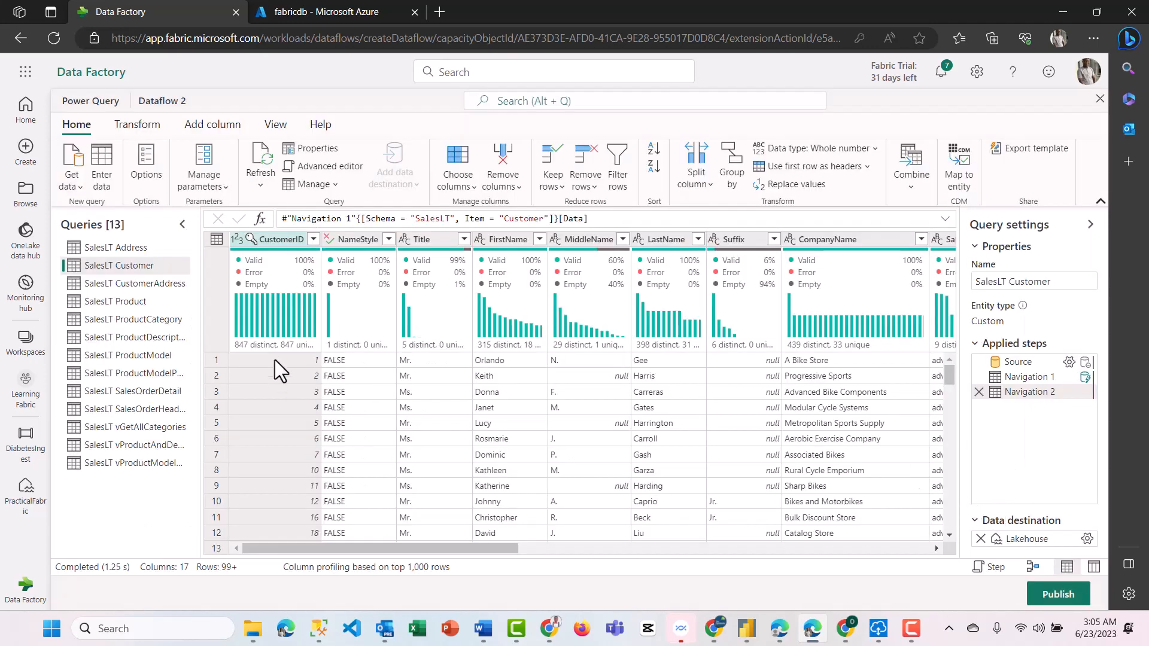
Publish Dataflow 2 with its Lakehouse destinations
{"action": "mouse_move", "coordinate": [288, 277]}
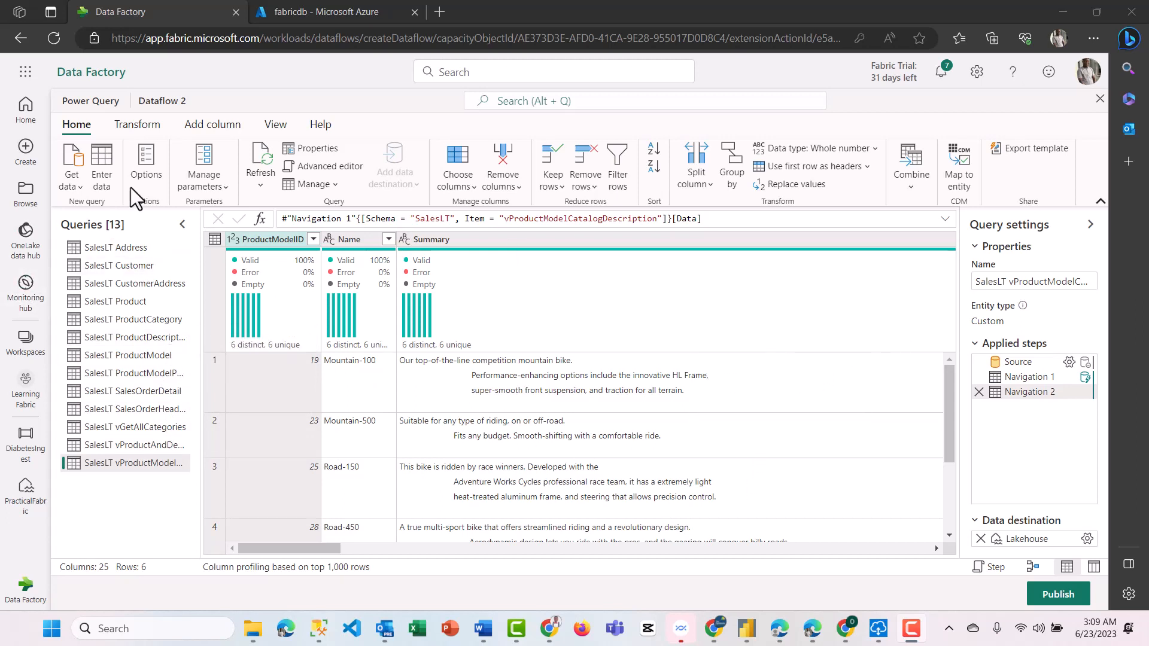
{"action": "mouse_move", "coordinate": [1008, 534]}
{"action": "left_click", "coordinate": [1063, 596]}
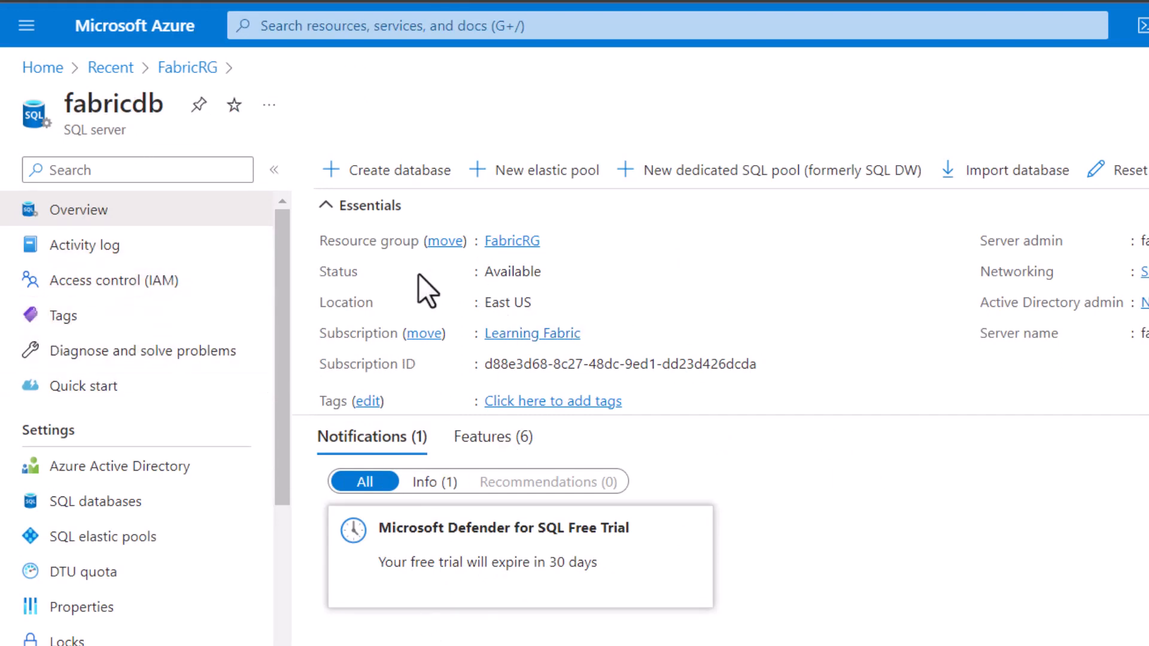
Open the FabricDB database from the fabricdb server's SQL databases in the Azure portal
{"action": "left_click", "coordinate": [104, 495]}
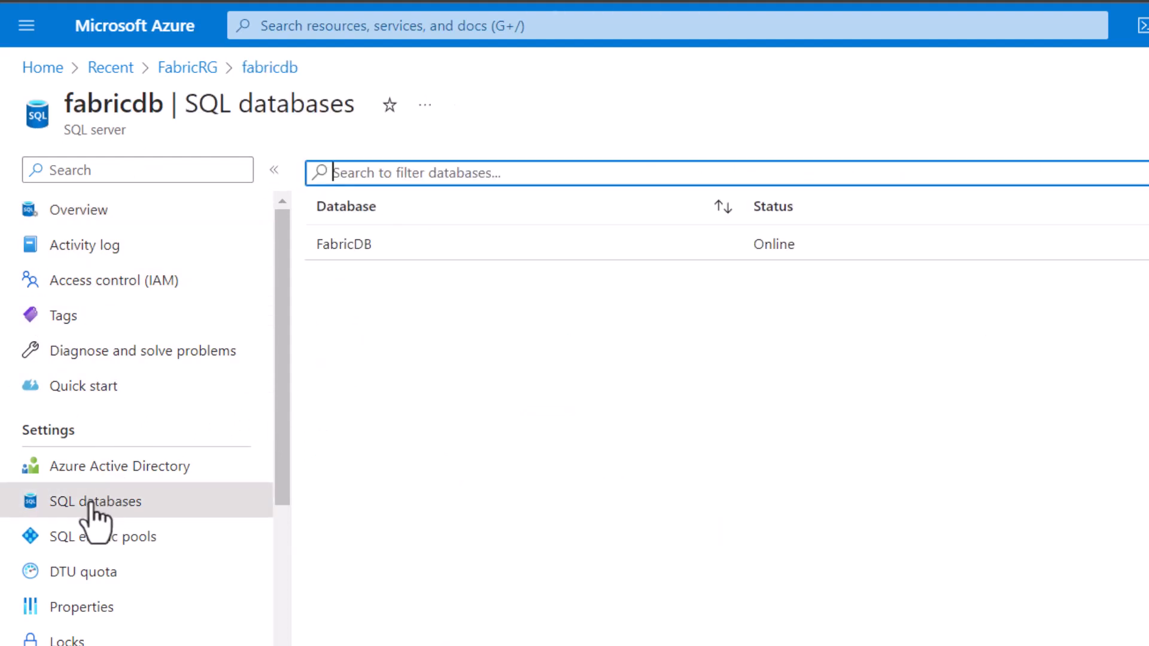
{"action": "left_click", "coordinate": [347, 244]}
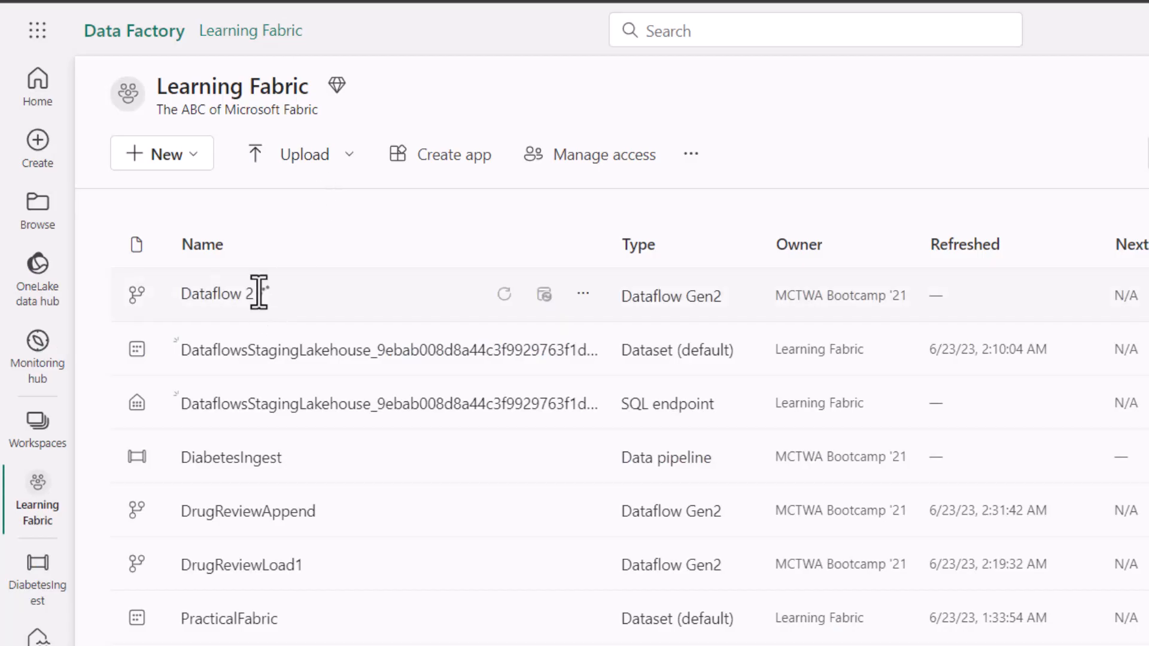
Check Dataflow 2's refresh status in Learning Fabric, and inspect SalesLT_Address in the Unidentified folder of the PracticalFabric lakehouse
{"action": "mouse_move", "coordinate": [271, 292]}
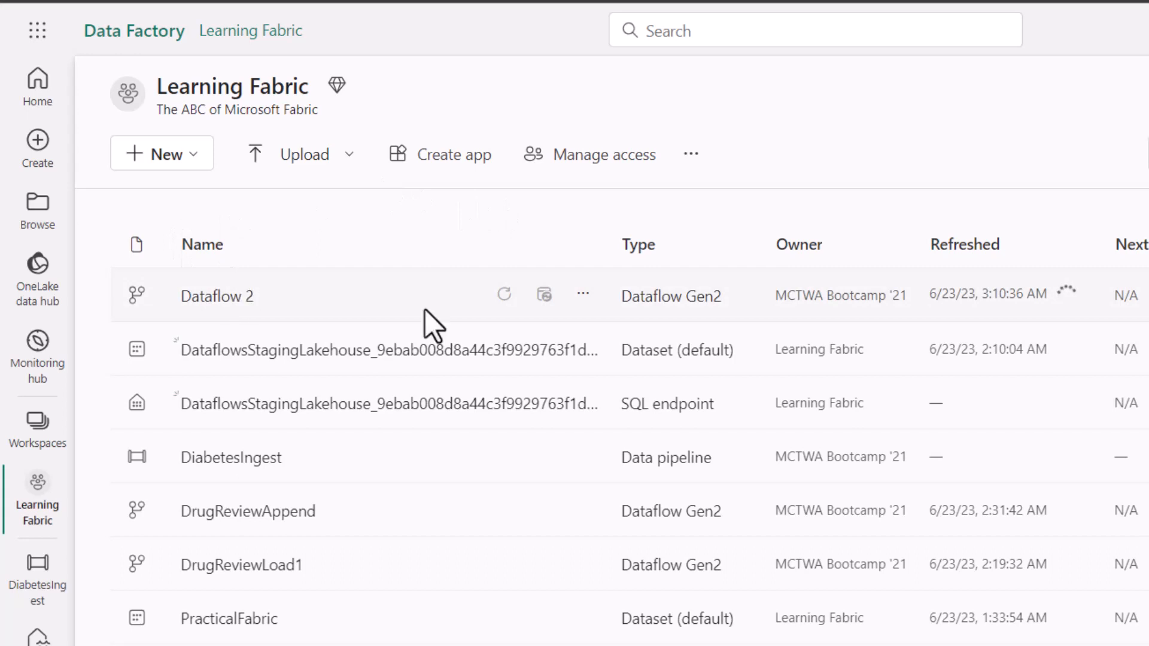
{"action": "mouse_move", "coordinate": [1063, 293]}
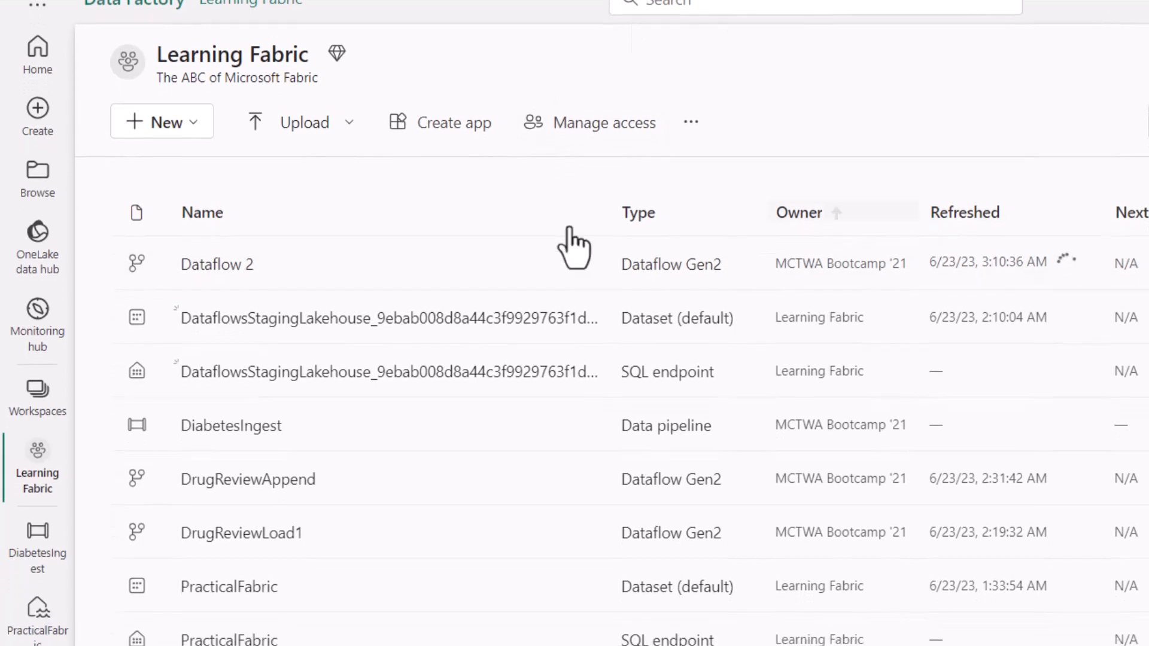
{"action": "left_click", "coordinate": [243, 548]}
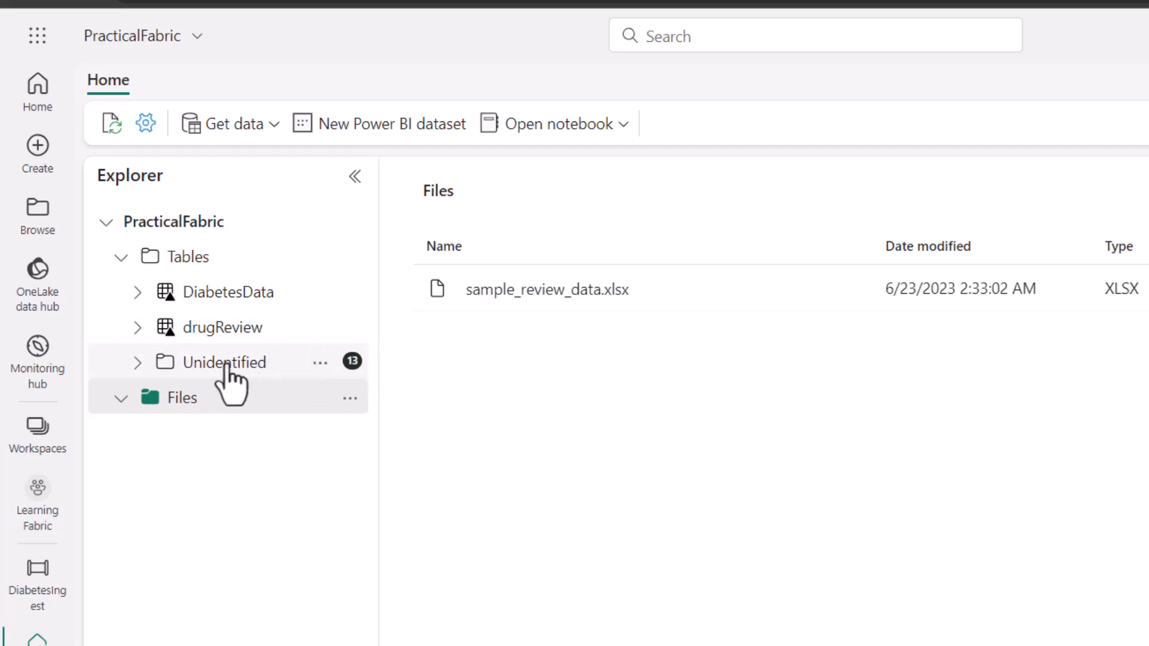
{"action": "left_click", "coordinate": [253, 366]}
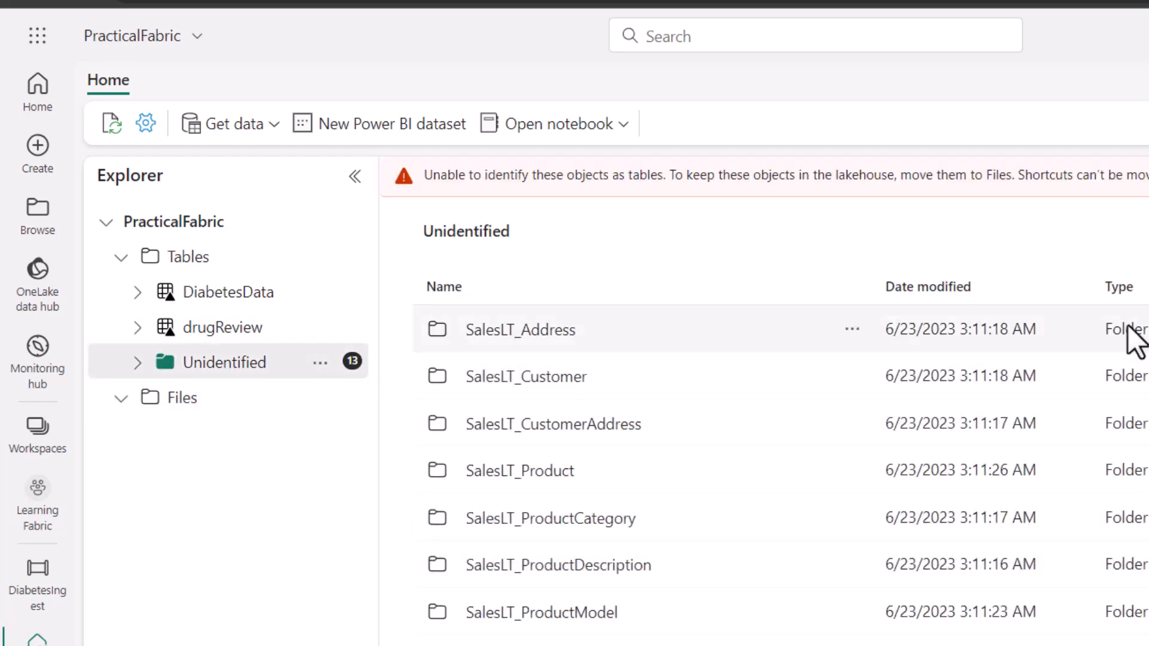
{"action": "left_click", "coordinate": [536, 339]}
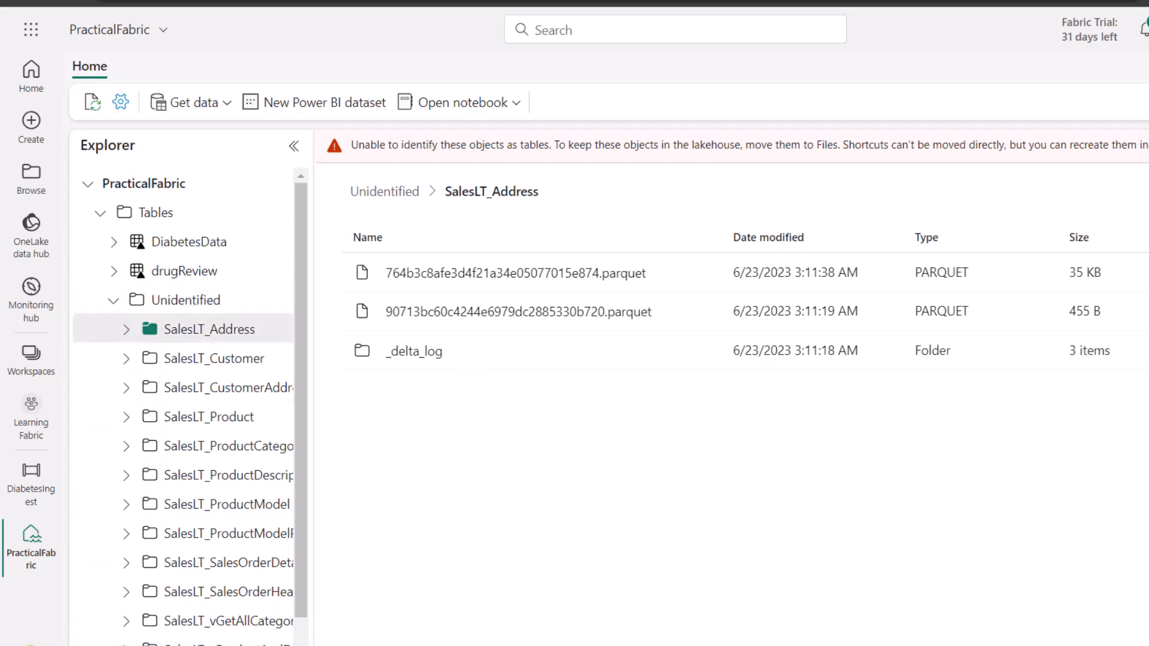
Refresh the Unidentified folder under the PracticalFabric lakehouse's tables
{"action": "scroll", "coordinate": [256, 482], "scroll_direction": "right", "scroll_amount": 3}
{"action": "left_click", "coordinate": [259, 302]}
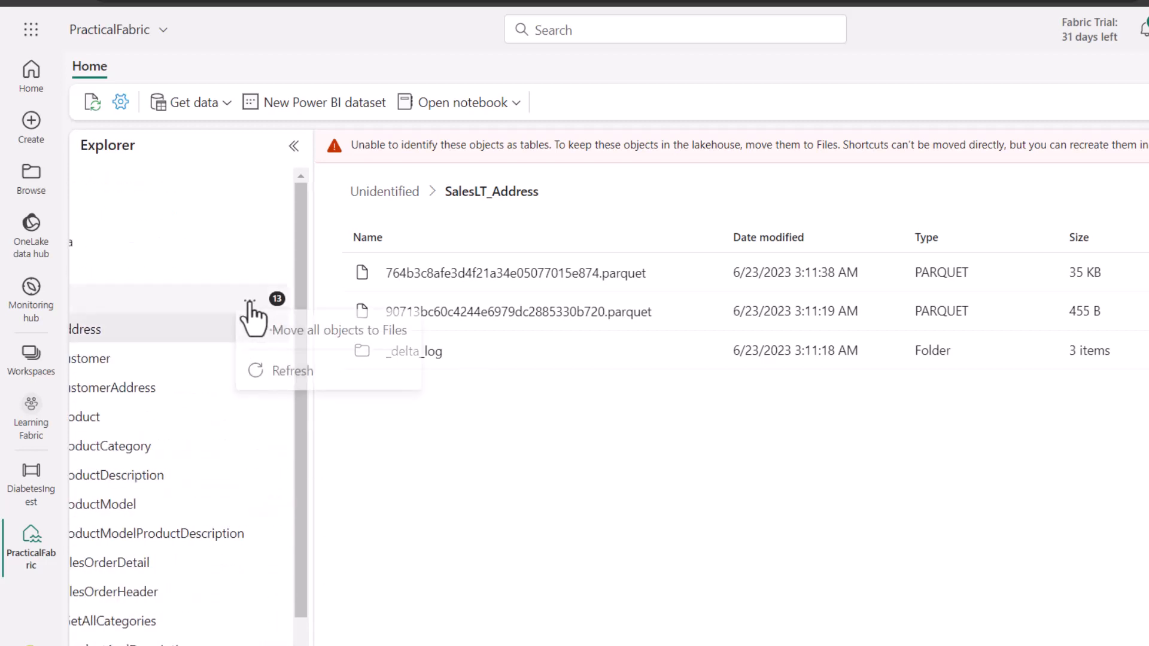
{"action": "left_click", "coordinate": [281, 380]}
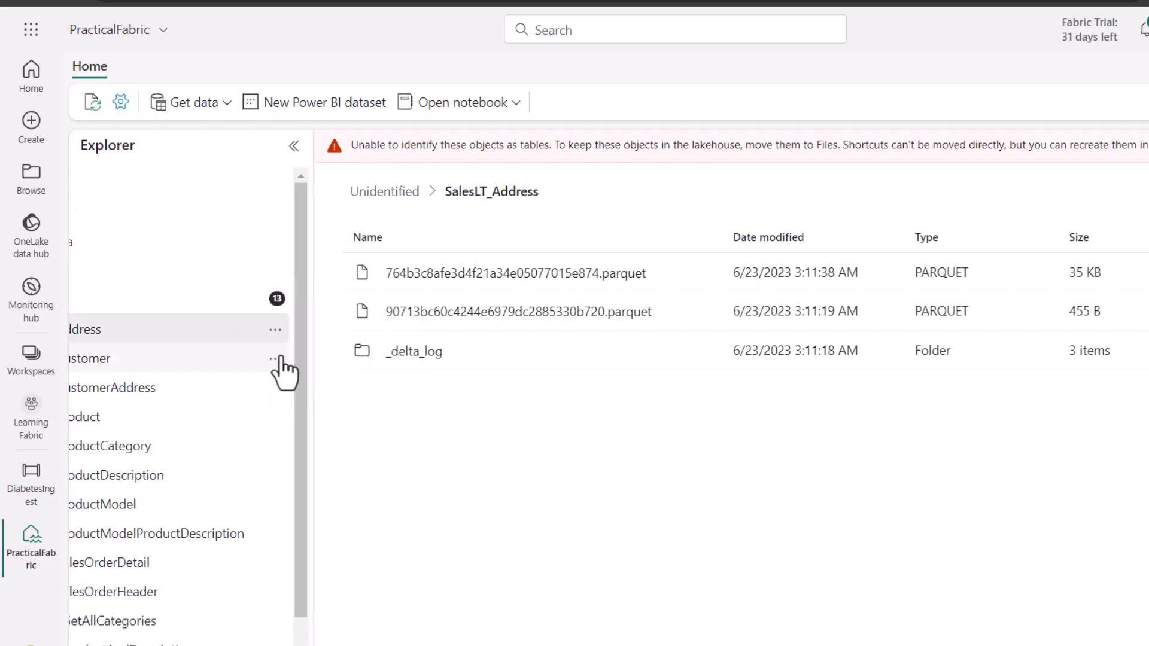
{"action": "scroll", "coordinate": [182, 413], "scroll_direction": "left", "scroll_amount": 3}
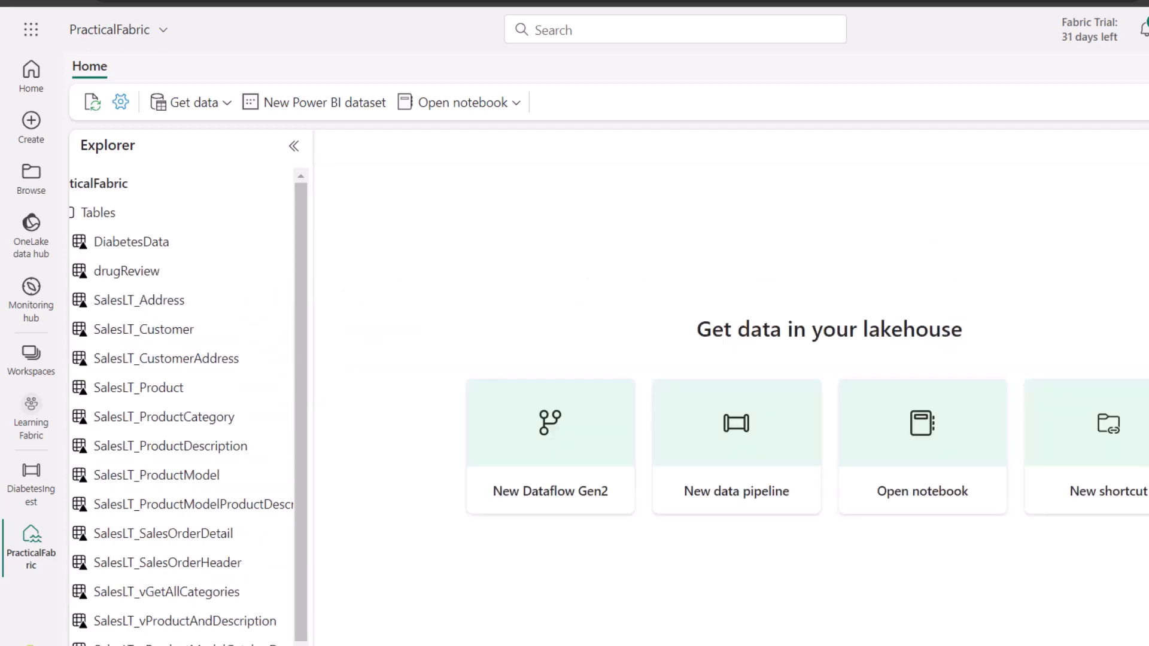
Widen the lakehouse explorer to show full table names, and open the preview of the SalesLT_ProductDescription table
{"action": "left_click_drag", "start_coordinate": [307, 228], "coordinate": [451, 234]}
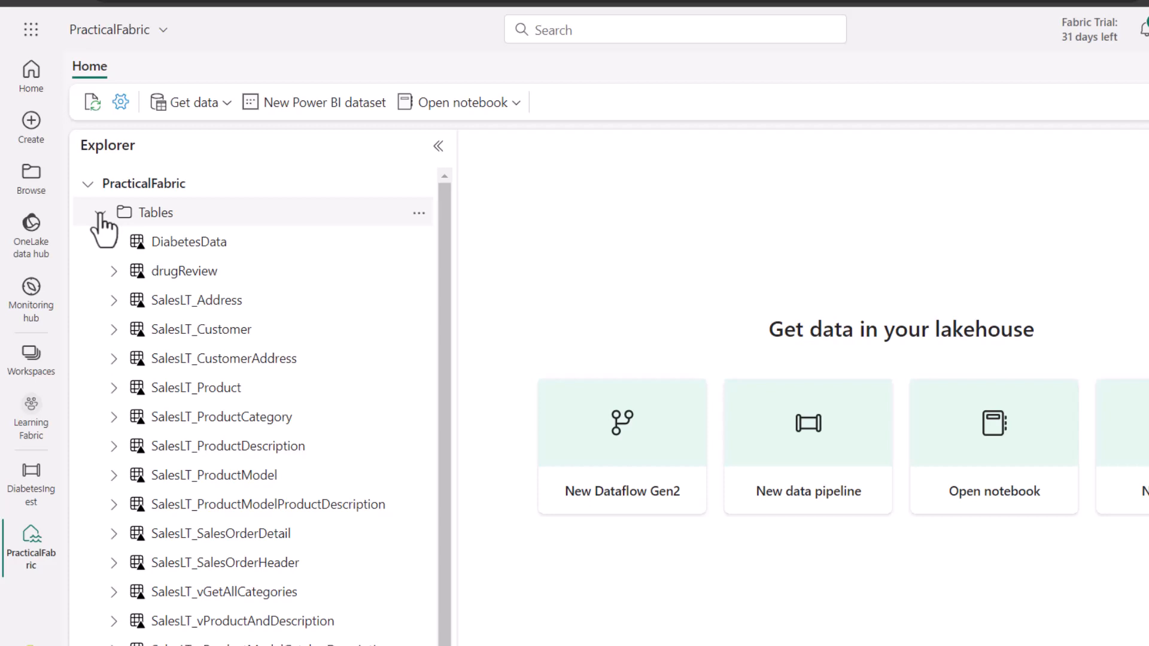
{"action": "left_click", "coordinate": [101, 215]}
{"action": "left_click", "coordinate": [100, 214]}
{"action": "left_click", "coordinate": [220, 456]}
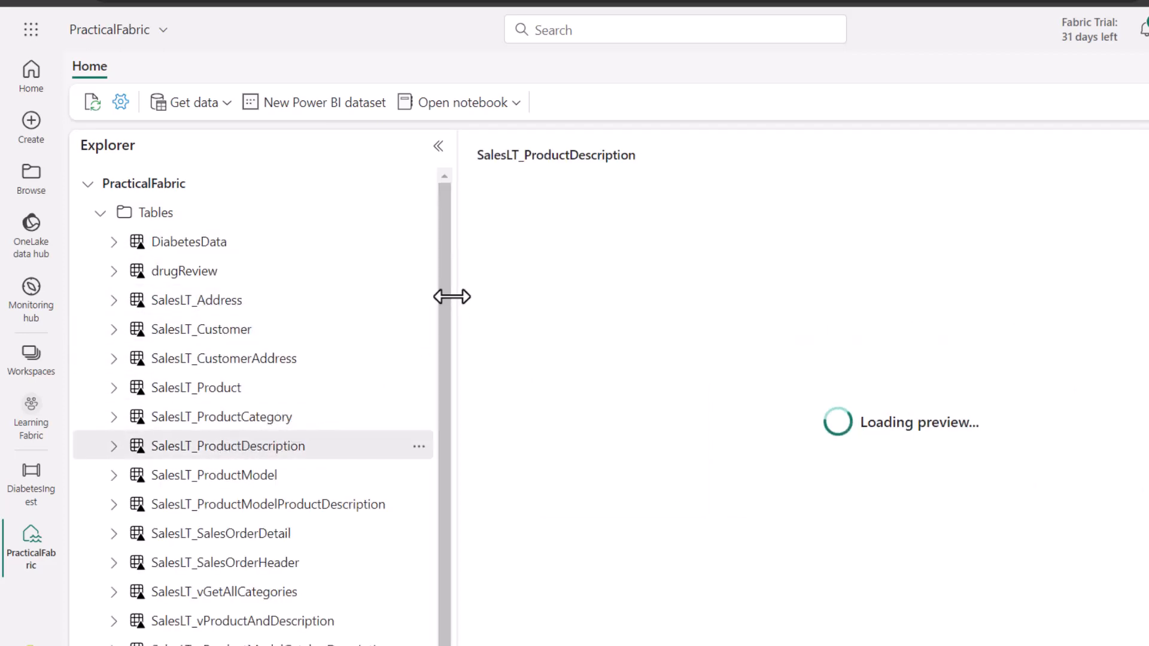
Switch PracticalFabric to its SQL endpoint, look through the dbo tables, and create a new visual query
{"action": "left_click", "coordinate": [1044, 99]}
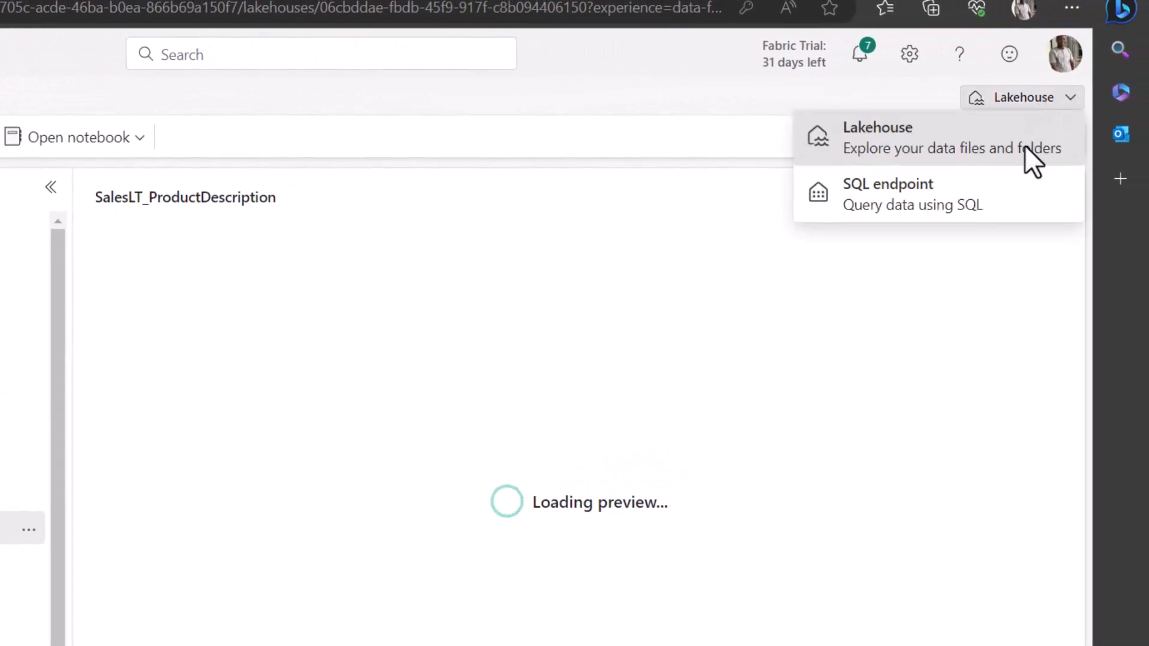
{"action": "left_click", "coordinate": [899, 206]}
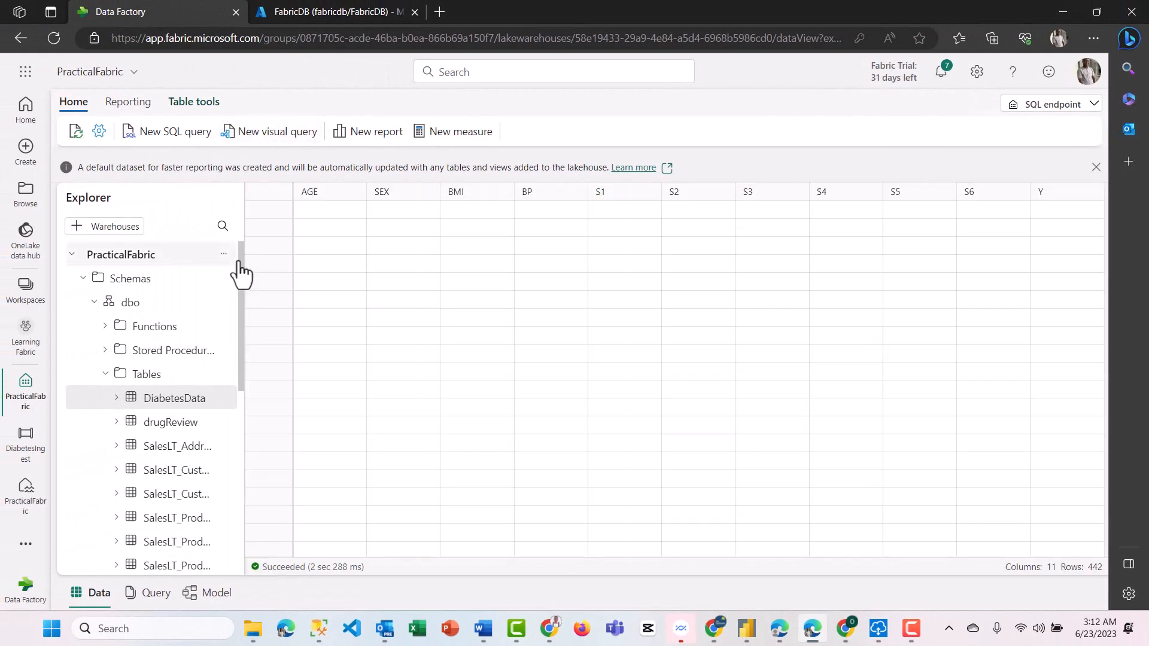
{"action": "left_click_drag", "start_coordinate": [240, 265], "coordinate": [239, 336]}
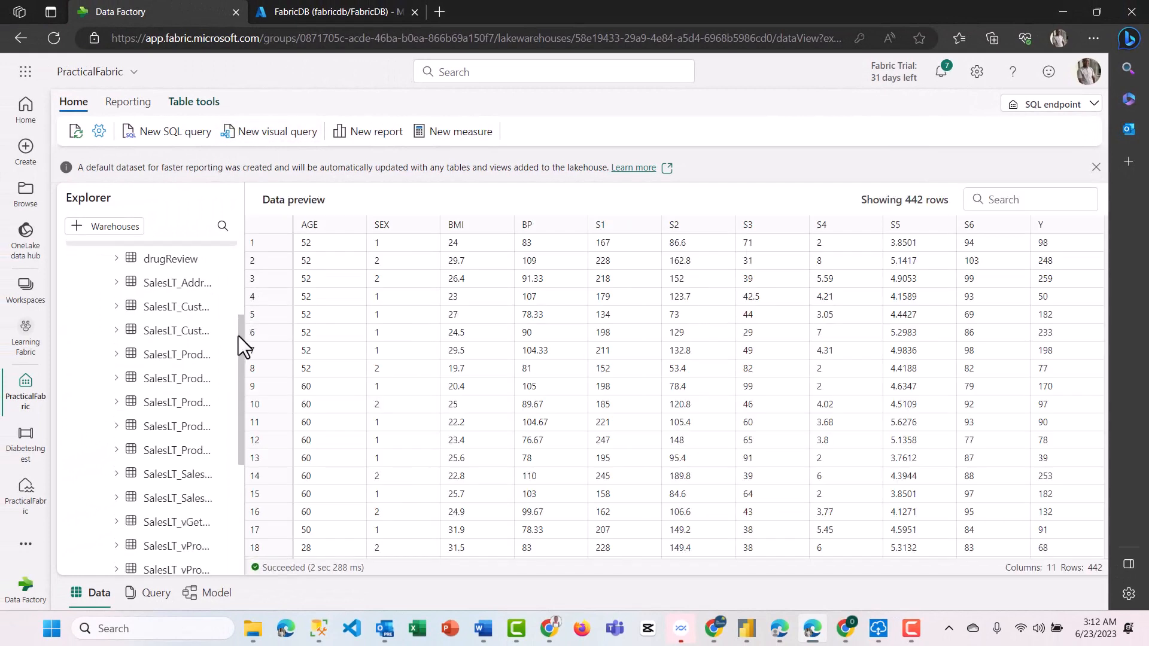
{"action": "left_click", "coordinate": [260, 134]}
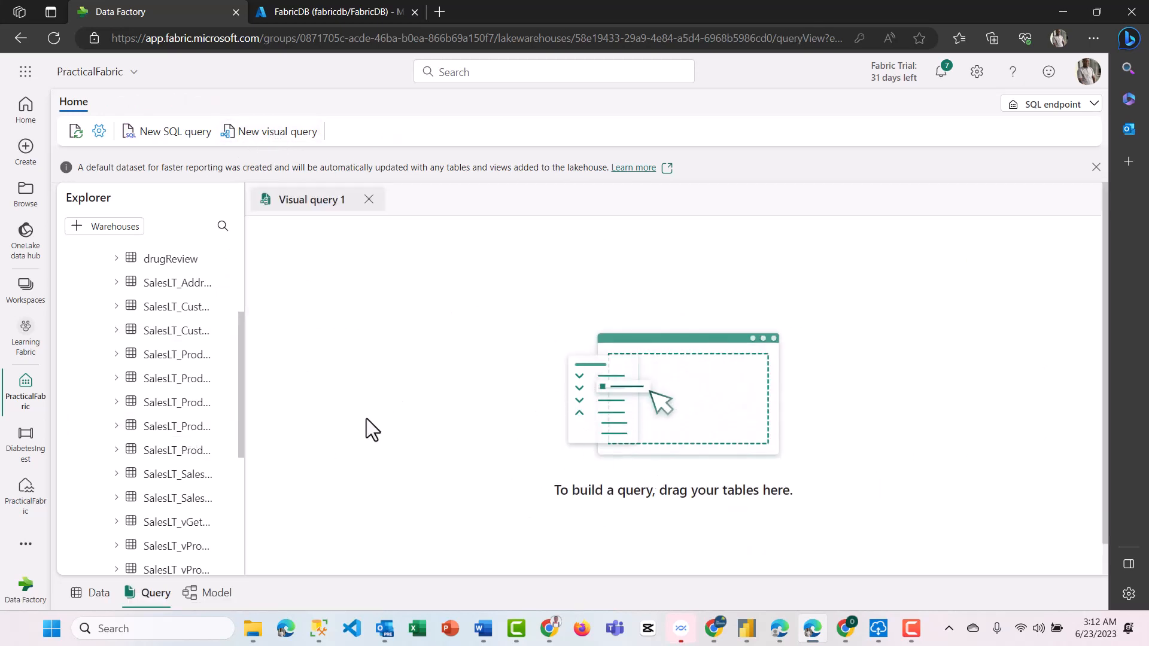
Add the SalesLT_CustomerAddress and SalesLT_Customer tables to the visual query canvas, widening the explorer to show full table names
{"action": "left_click_drag", "start_coordinate": [168, 332], "coordinate": [595, 358]}
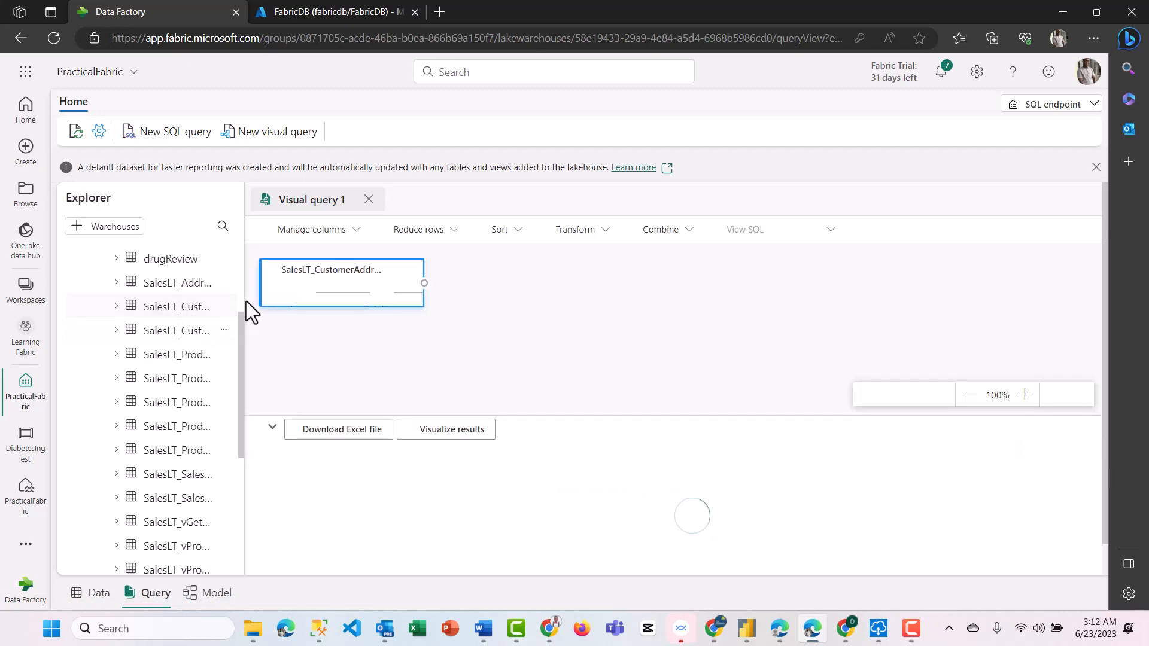
{"action": "left_click_drag", "start_coordinate": [242, 296], "coordinate": [364, 296]}
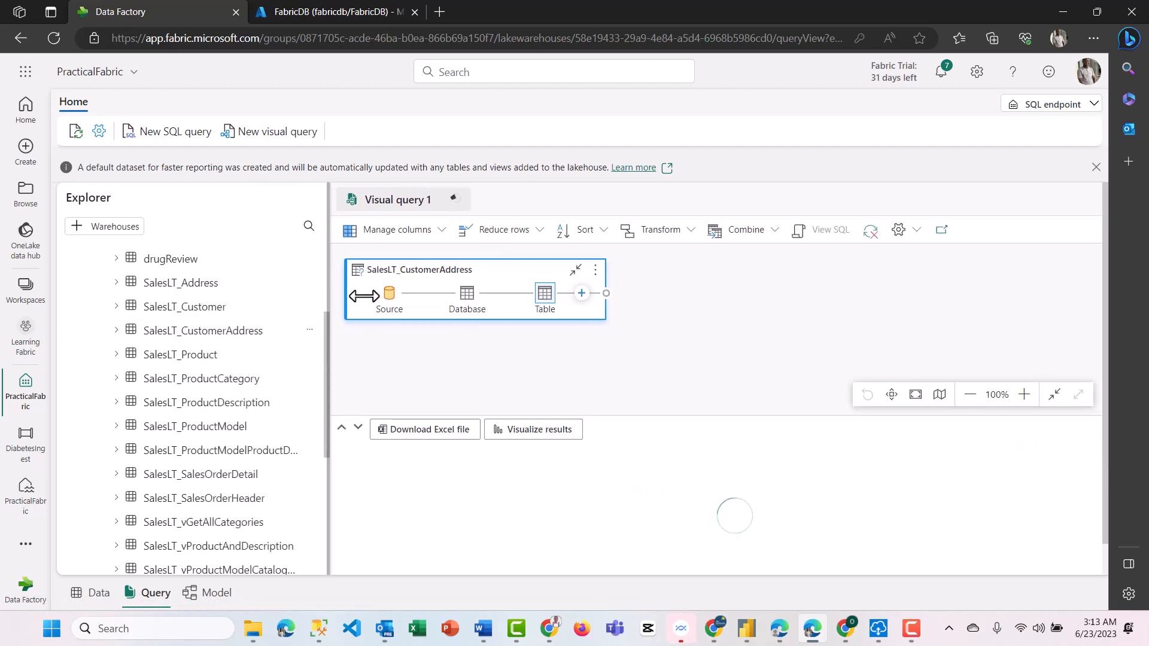
{"action": "left_click_drag", "start_coordinate": [197, 307], "coordinate": [735, 357]}
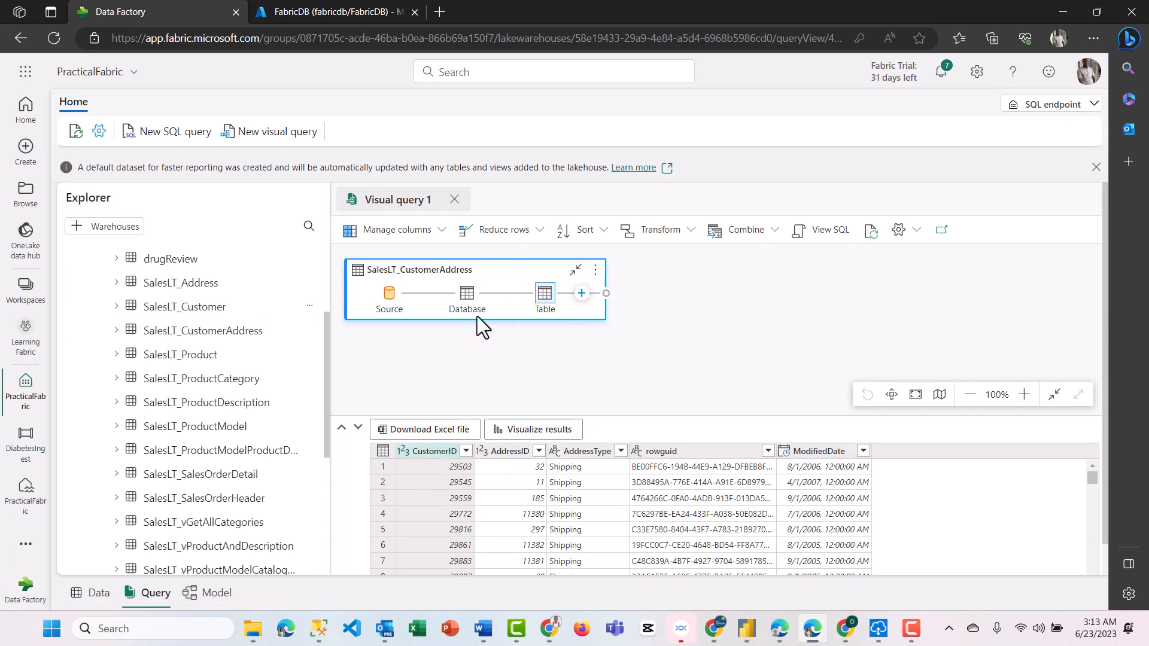
{"action": "left_click_drag", "start_coordinate": [186, 312], "coordinate": [479, 374]}
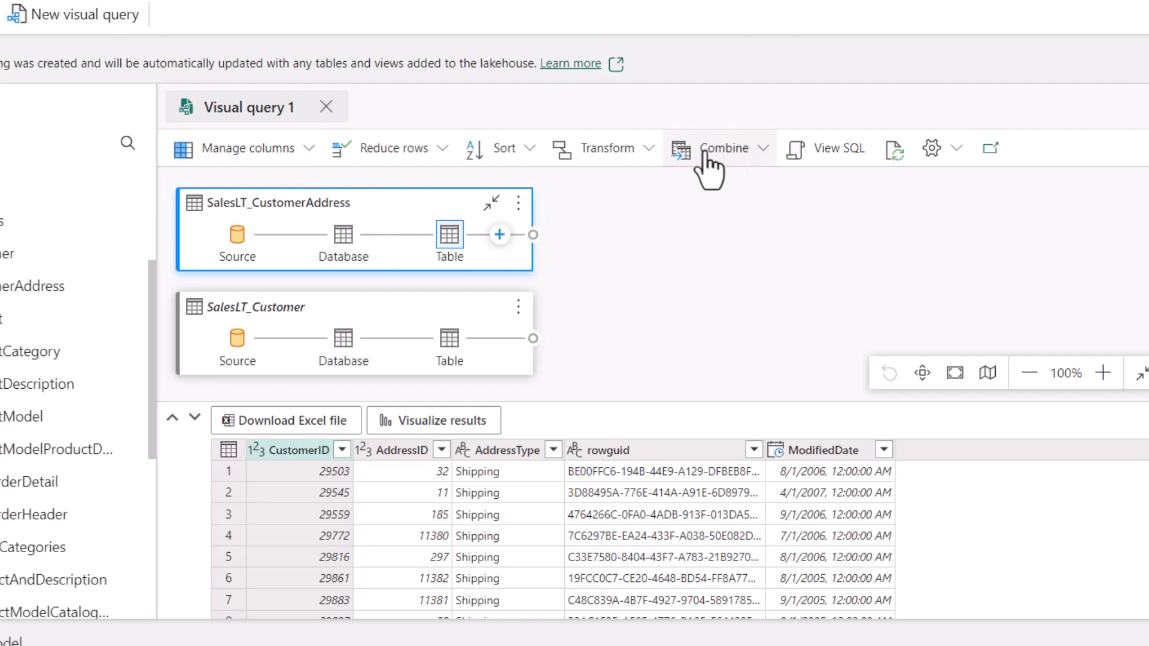
Start merging SalesLT_CustomerAddress with SalesLT_Customer as the right table, using the Right outer join kind
{"action": "left_click", "coordinate": [633, 157]}
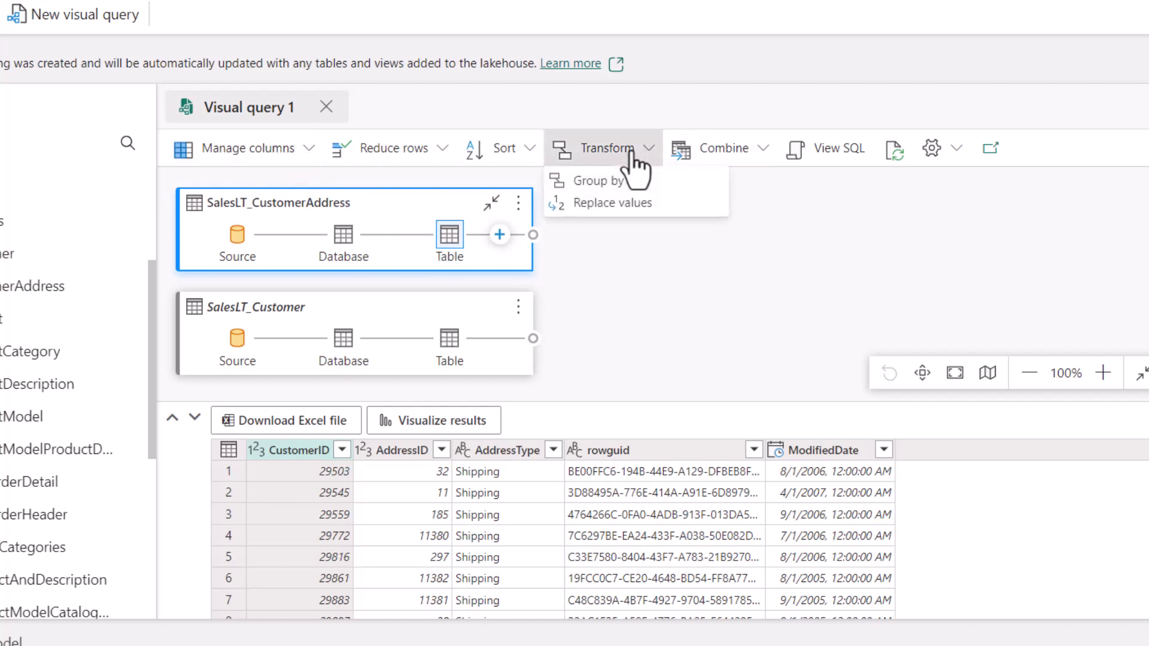
{"action": "left_click", "coordinate": [304, 158]}
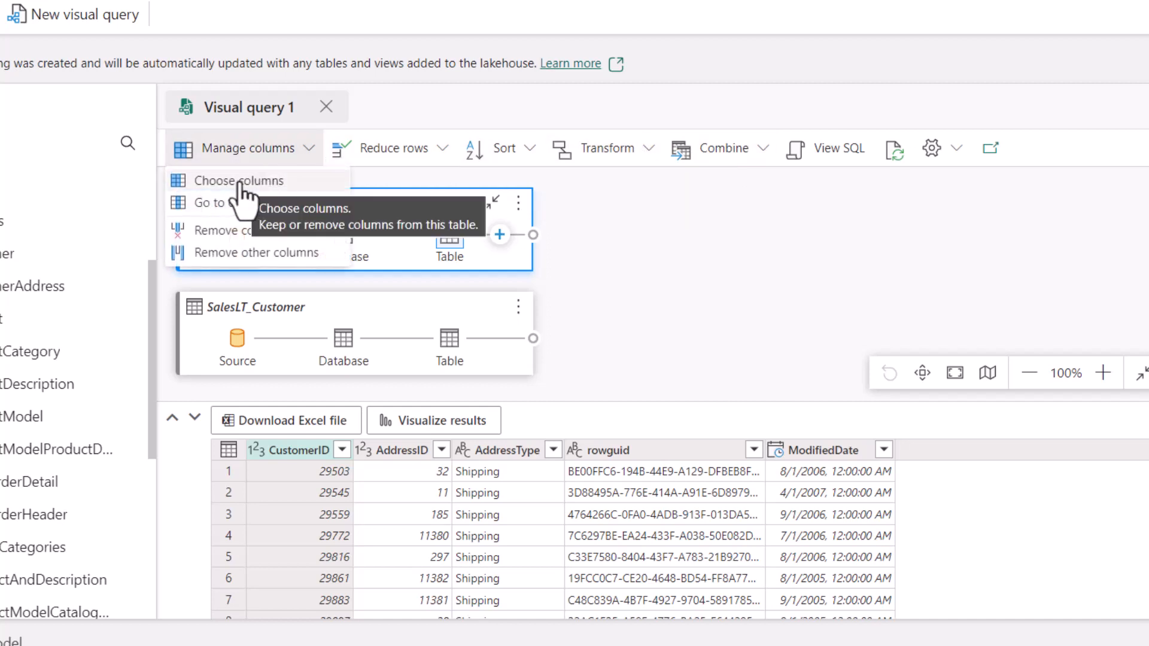
{"action": "left_click", "coordinate": [760, 153]}
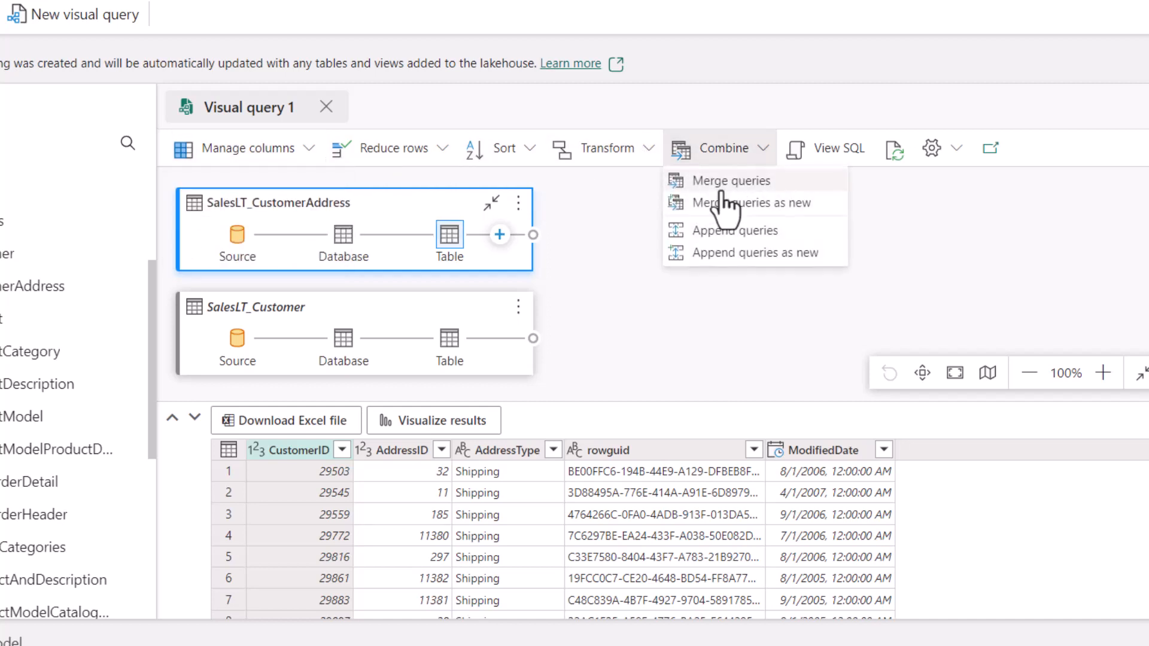
{"action": "left_click", "coordinate": [756, 183]}
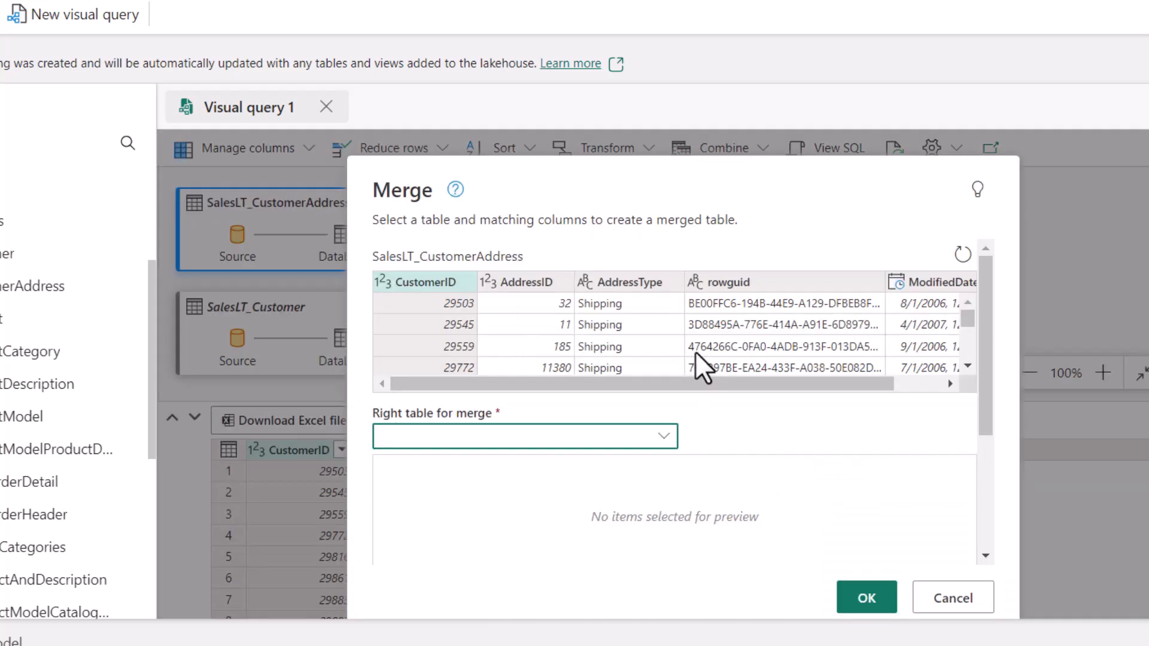
{"action": "left_click_drag", "start_coordinate": [726, 188], "coordinate": [646, 174]}
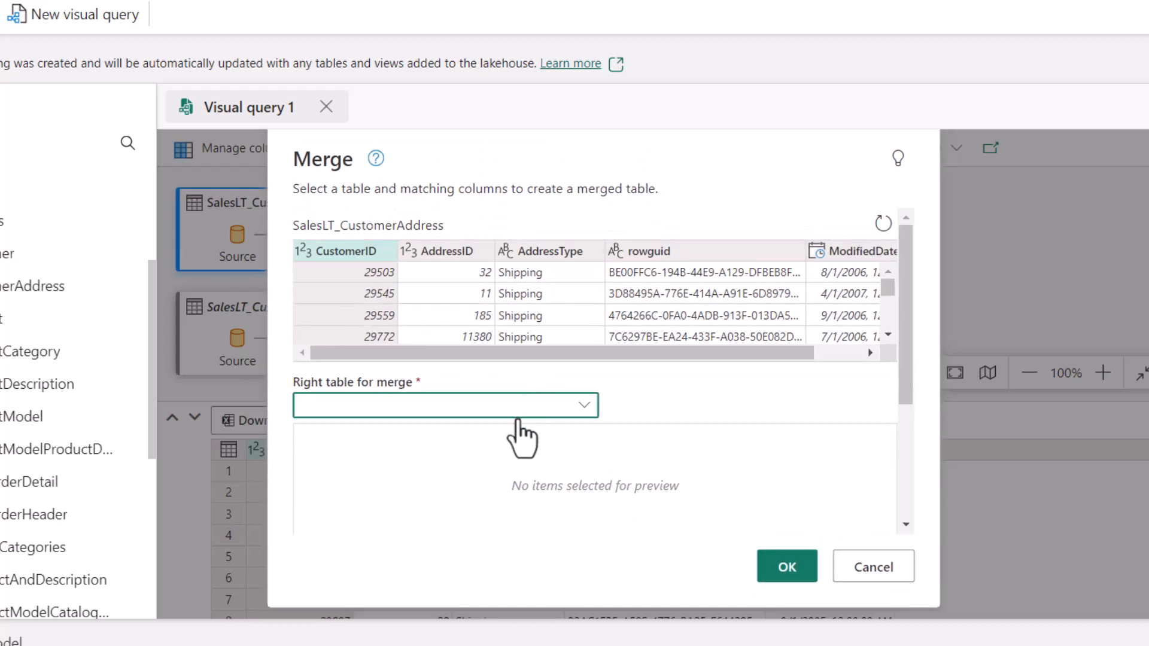
{"action": "left_click", "coordinate": [519, 412]}
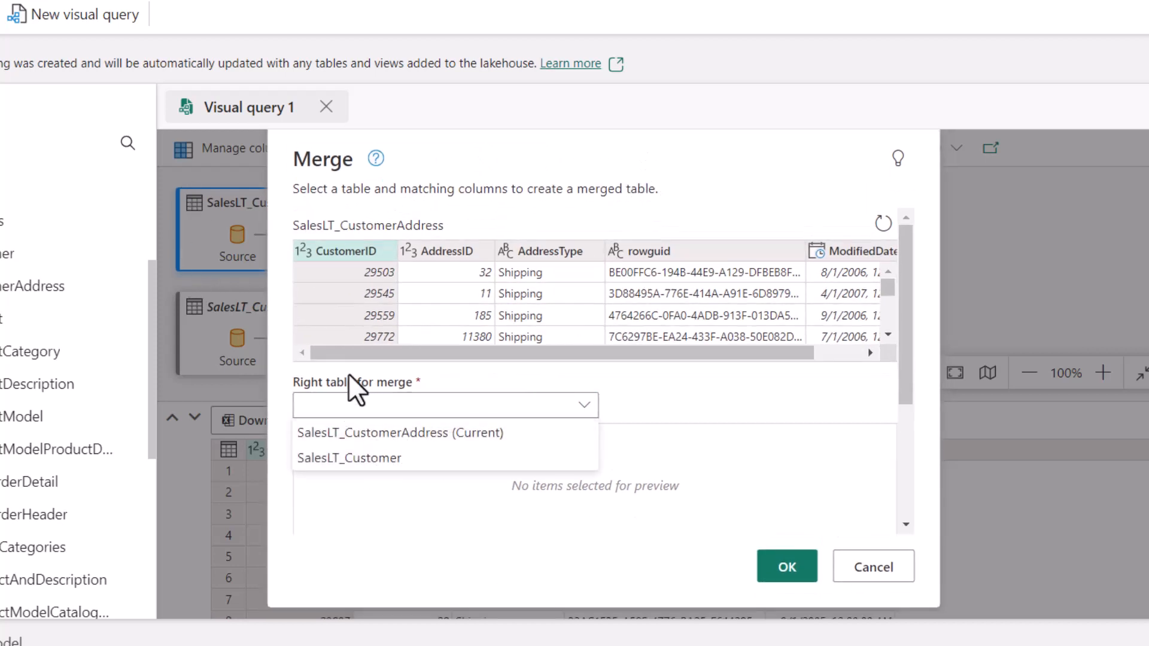
{"action": "left_click", "coordinate": [374, 458]}
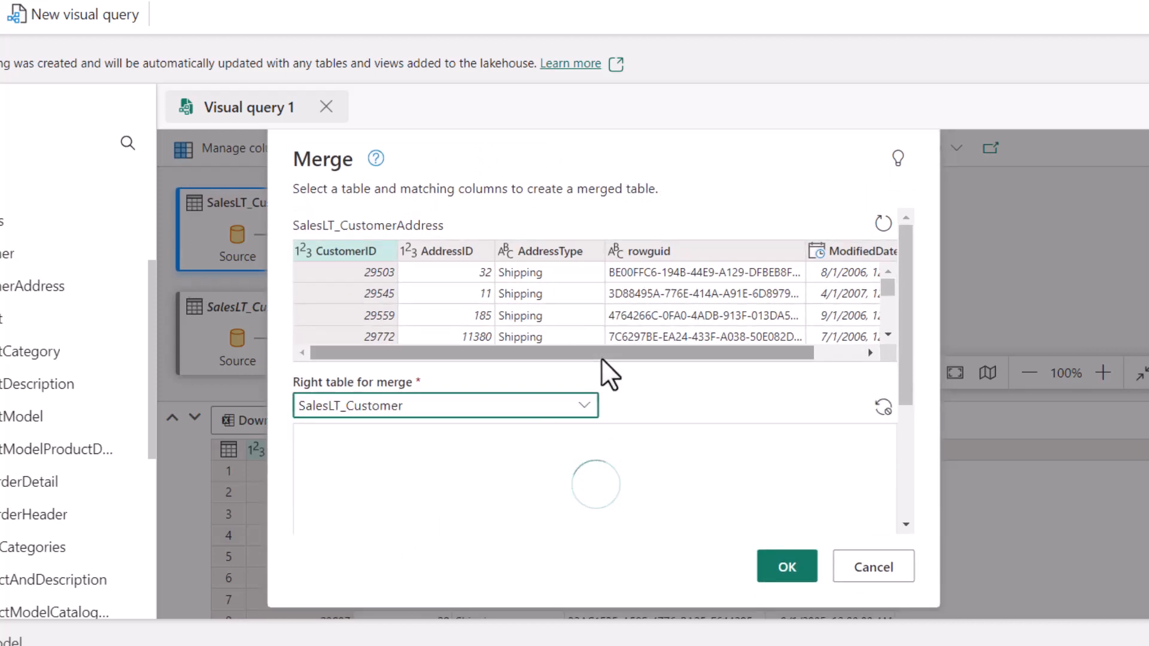
{"action": "scroll", "coordinate": [662, 385], "scroll_direction": "down", "scroll_amount": 3}
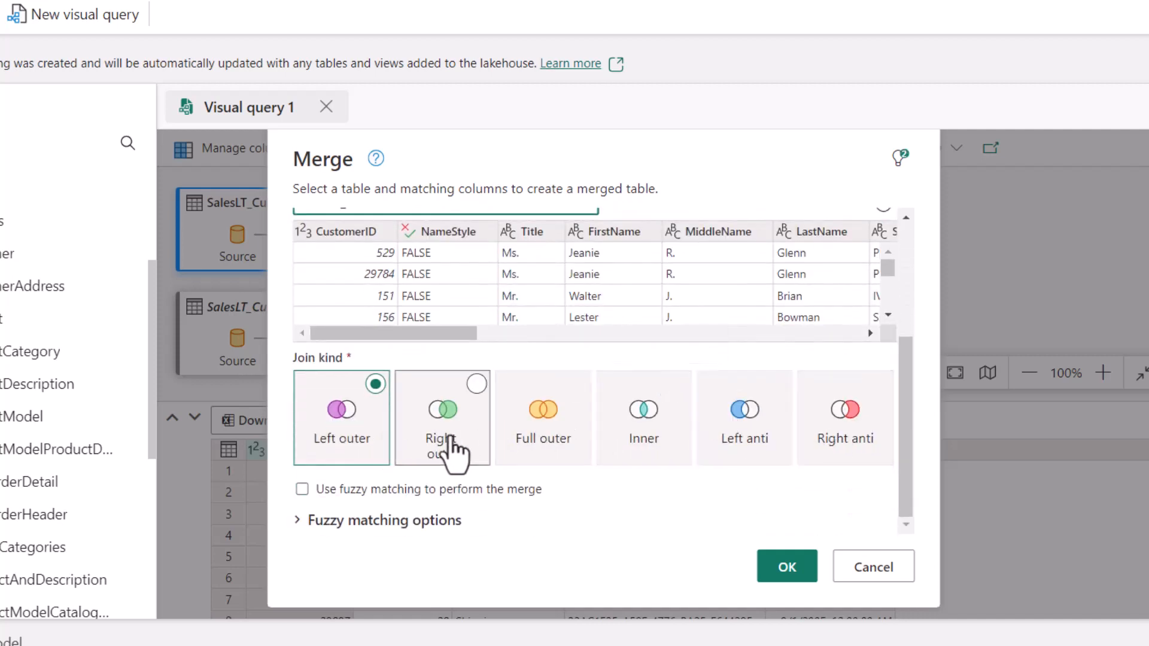
{"action": "left_click", "coordinate": [446, 419]}
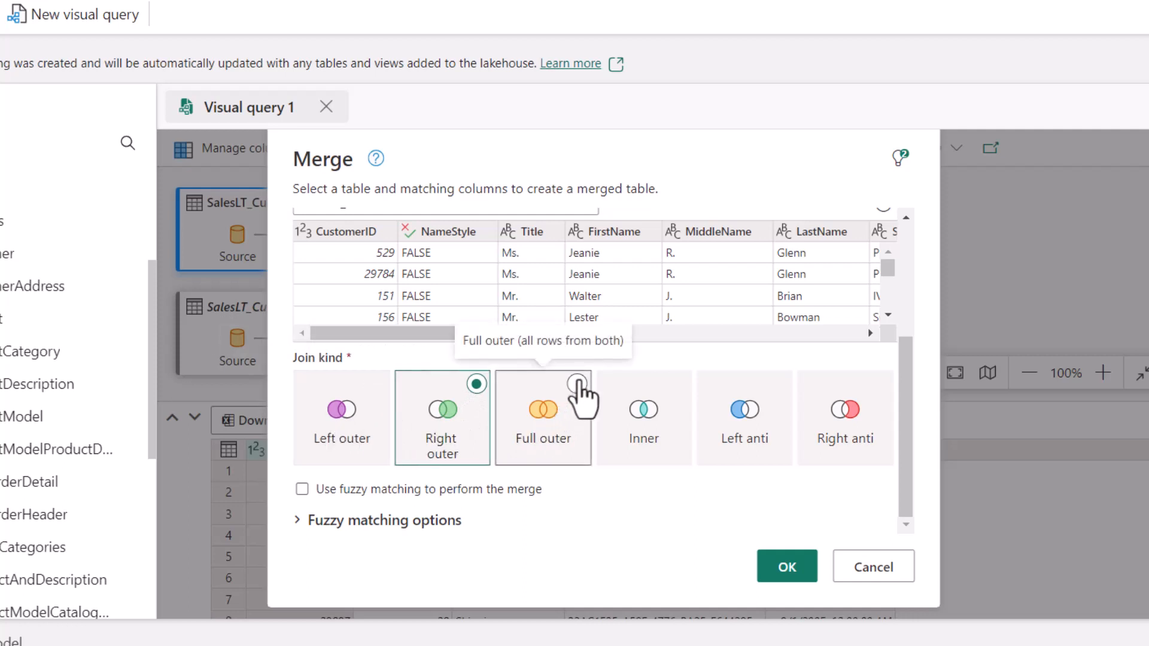
Compare the SalesLT_CustomerAddress and SalesLT_Customer previews in the merge settings, and review the available join kinds
{"action": "scroll", "coordinate": [473, 284], "scroll_direction": "up", "scroll_amount": 5}
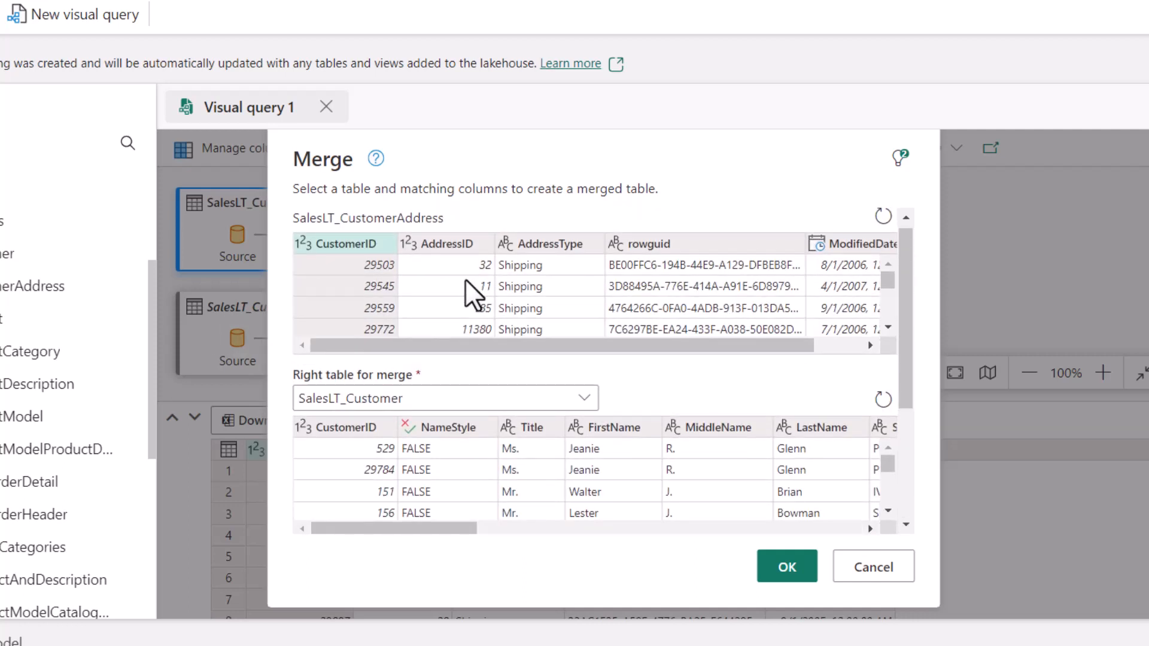
{"action": "scroll", "coordinate": [470, 288], "scroll_direction": "up", "scroll_amount": 1}
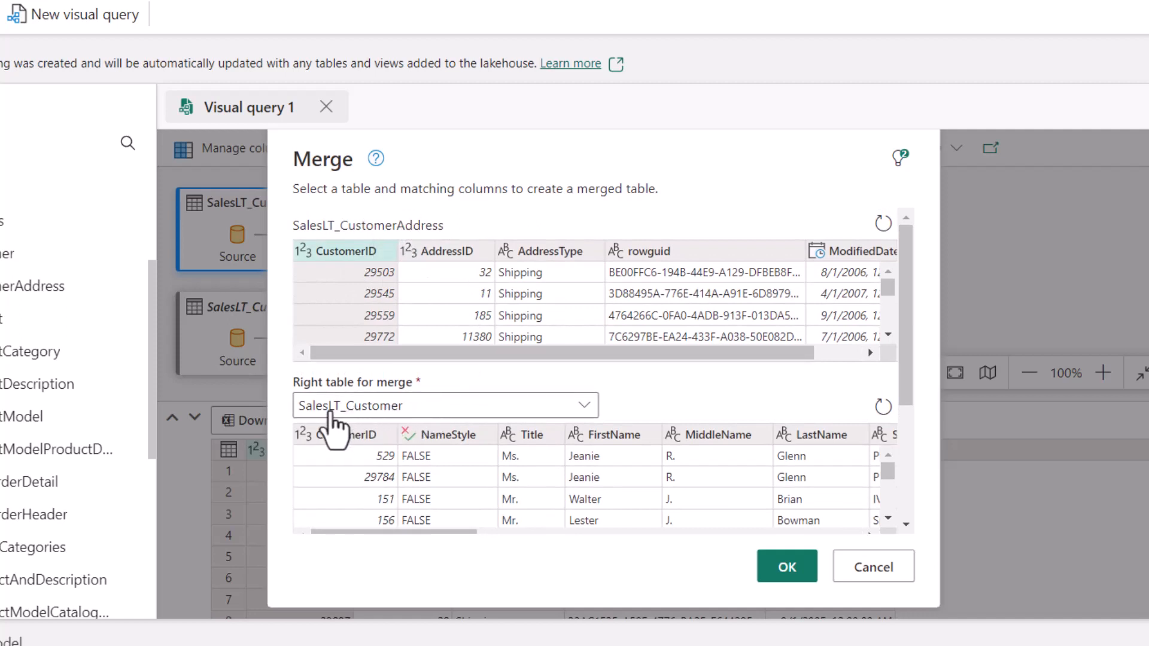
{"action": "scroll", "coordinate": [730, 386], "scroll_direction": "down", "scroll_amount": 3}
{"action": "scroll", "coordinate": [736, 401], "scroll_direction": "down", "scroll_amount": 1}
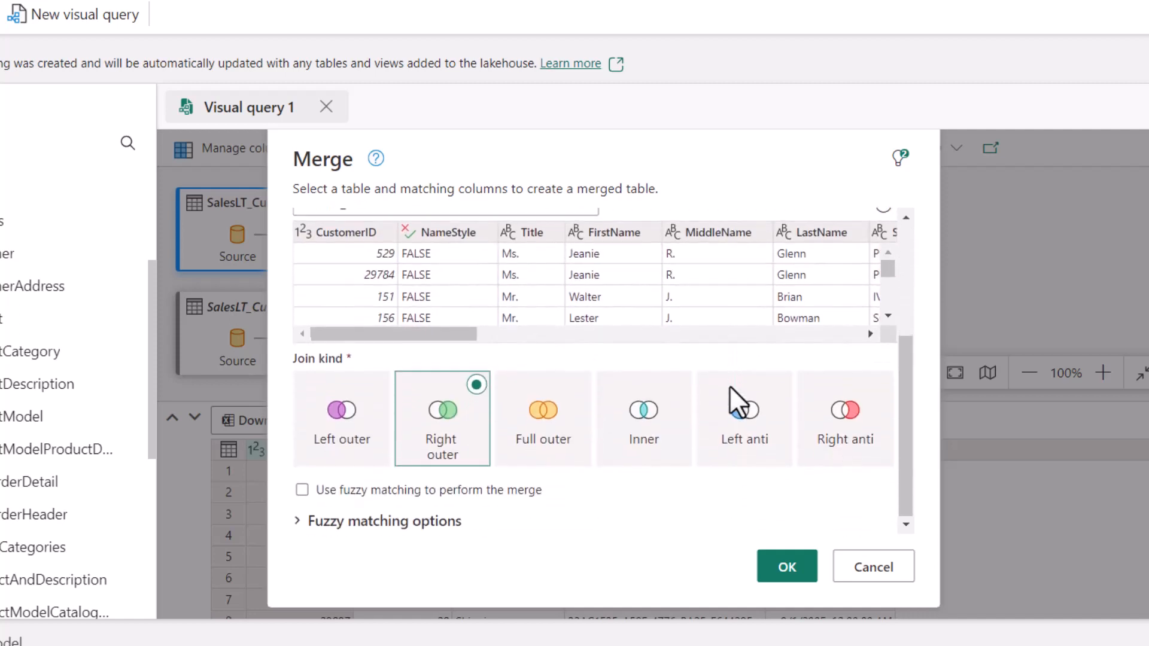
{"action": "scroll", "coordinate": [649, 428], "scroll_direction": "up", "scroll_amount": 3}
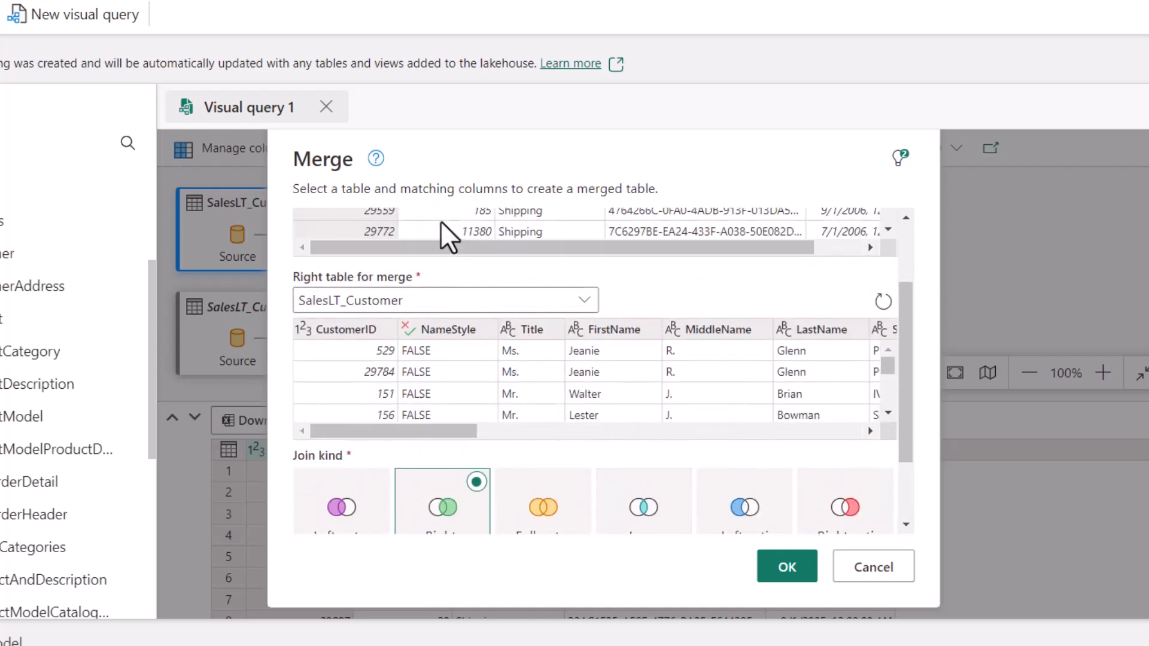
{"action": "scroll", "coordinate": [465, 443], "scroll_direction": "down", "scroll_amount": 2}
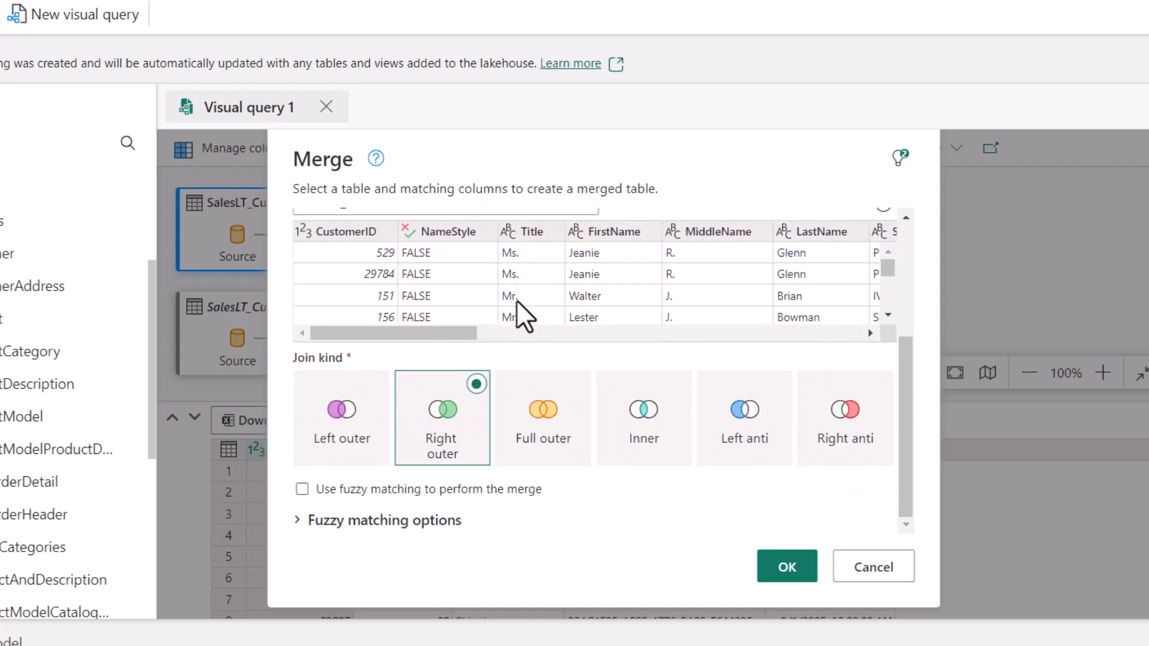
{"action": "scroll", "coordinate": [554, 288], "scroll_direction": "up", "scroll_amount": 4}
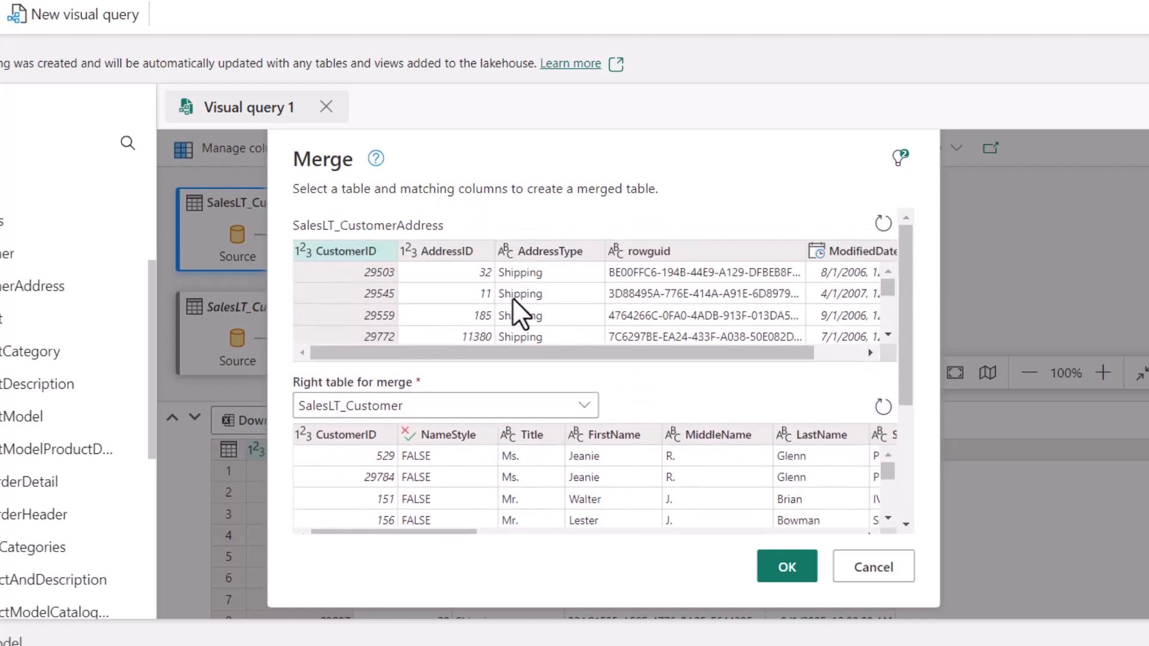
{"action": "scroll", "coordinate": [514, 297], "scroll_direction": "down", "scroll_amount": 2}
{"action": "scroll", "coordinate": [550, 373], "scroll_direction": "down", "scroll_amount": 4}
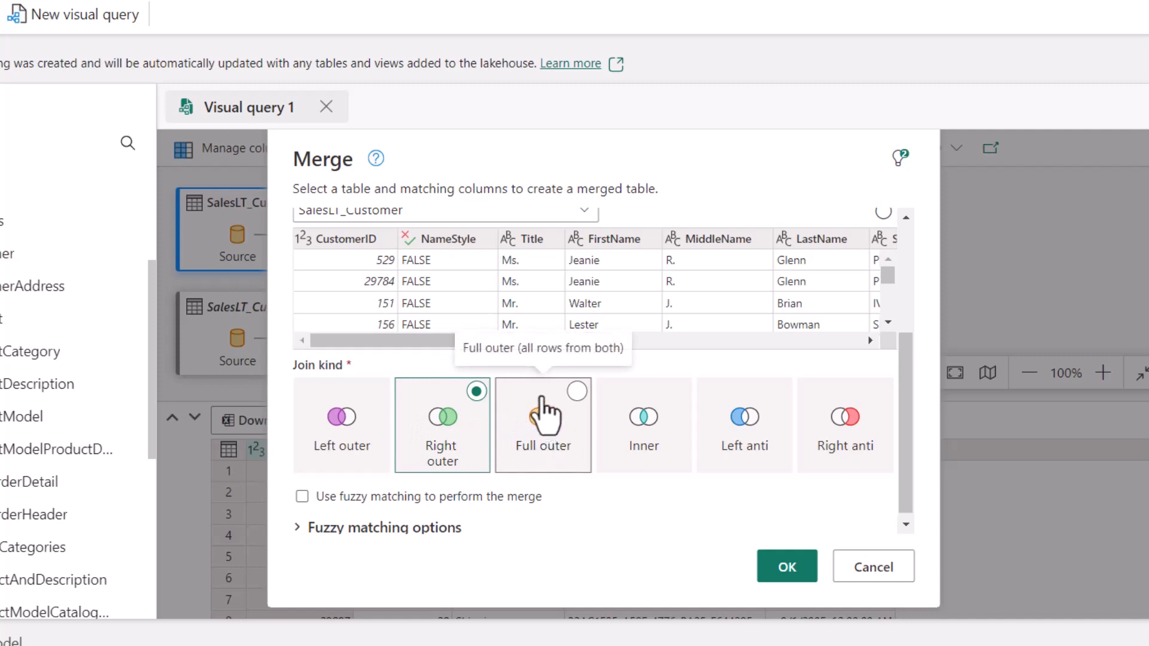
Change the join kind to Full outer and try to apply the merge
{"action": "left_click", "coordinate": [576, 407]}
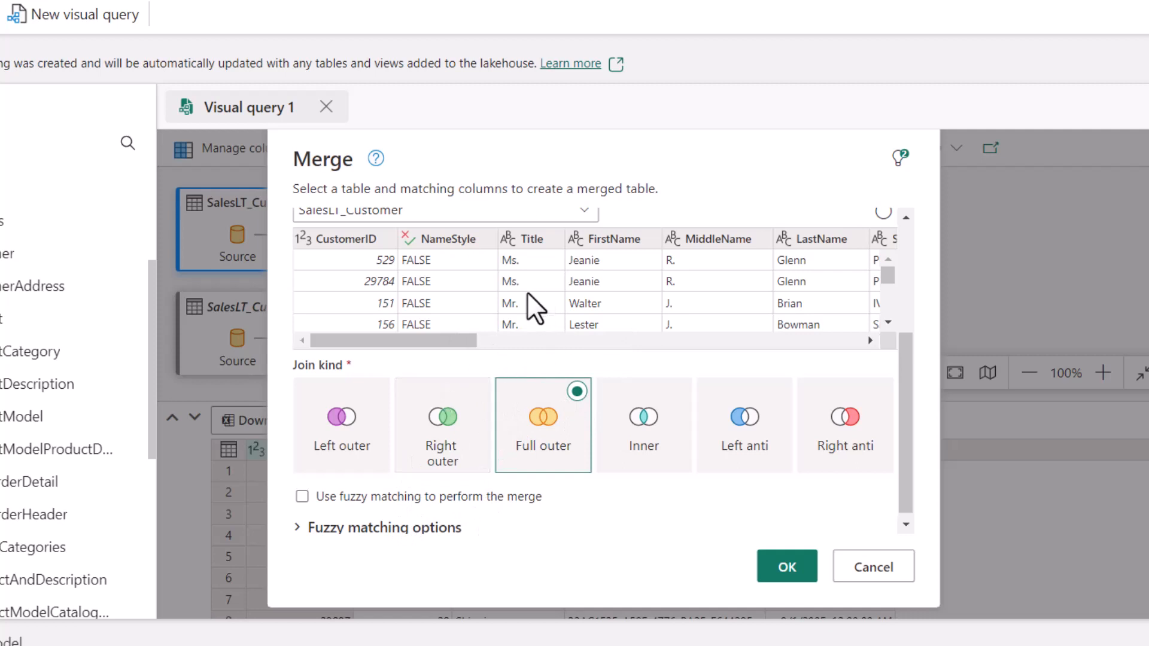
{"action": "mouse_move", "coordinate": [725, 151]}
{"action": "left_mouse_down"}
{"action": "mouse_move", "coordinate": [731, 187]}
{"action": "mouse_move", "coordinate": [742, 145]}
{"action": "left_mouse_up"}
{"action": "left_click", "coordinate": [805, 562]}
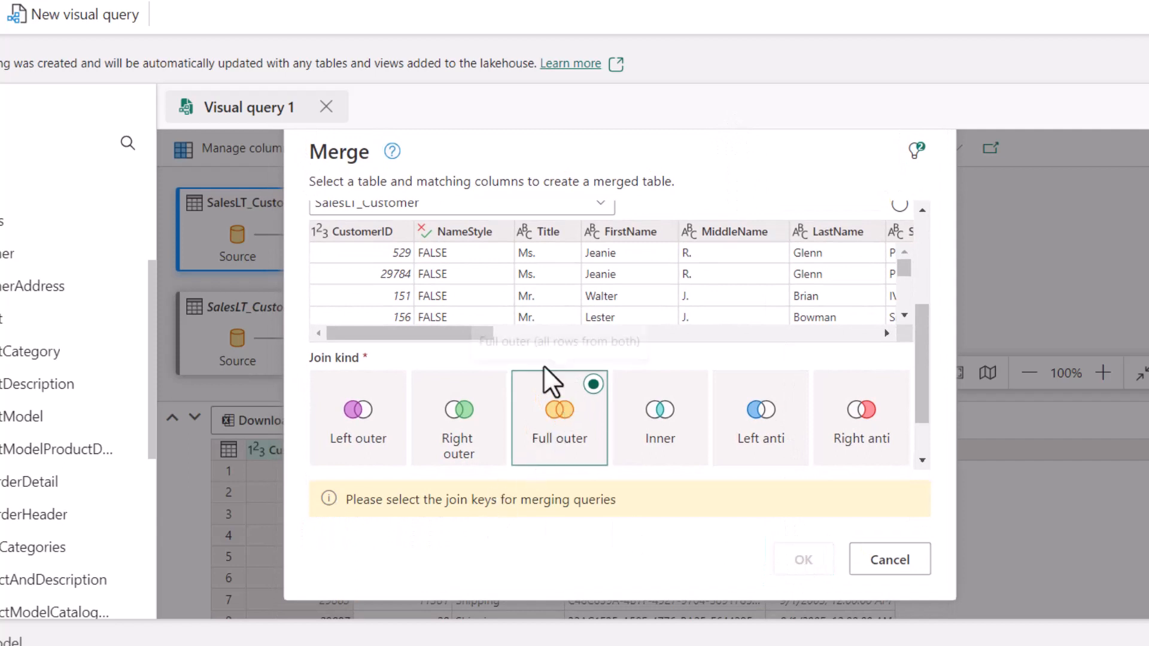
Select CustomerID as the join key in both SalesLT_CustomerAddress and SalesLT_Customer
{"action": "scroll", "coordinate": [410, 368], "scroll_direction": "up", "scroll_amount": 3}
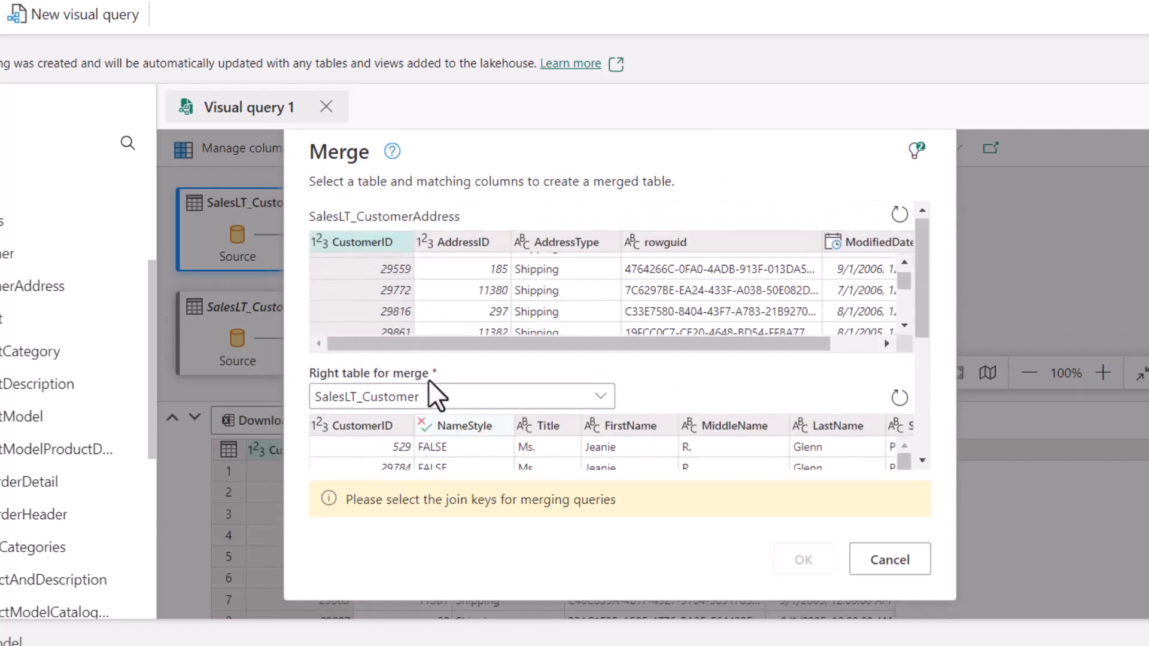
{"action": "left_click", "coordinate": [365, 237]}
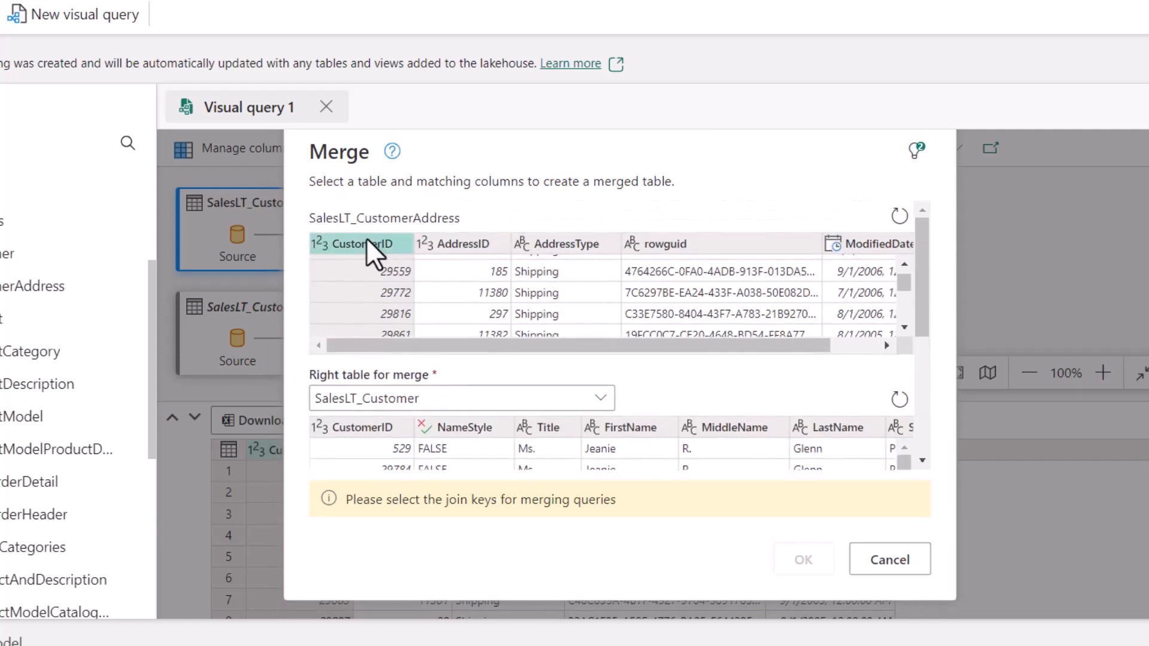
{"action": "left_click", "coordinate": [364, 426]}
{"action": "scroll", "coordinate": [519, 309], "scroll_direction": "down", "scroll_amount": 1}
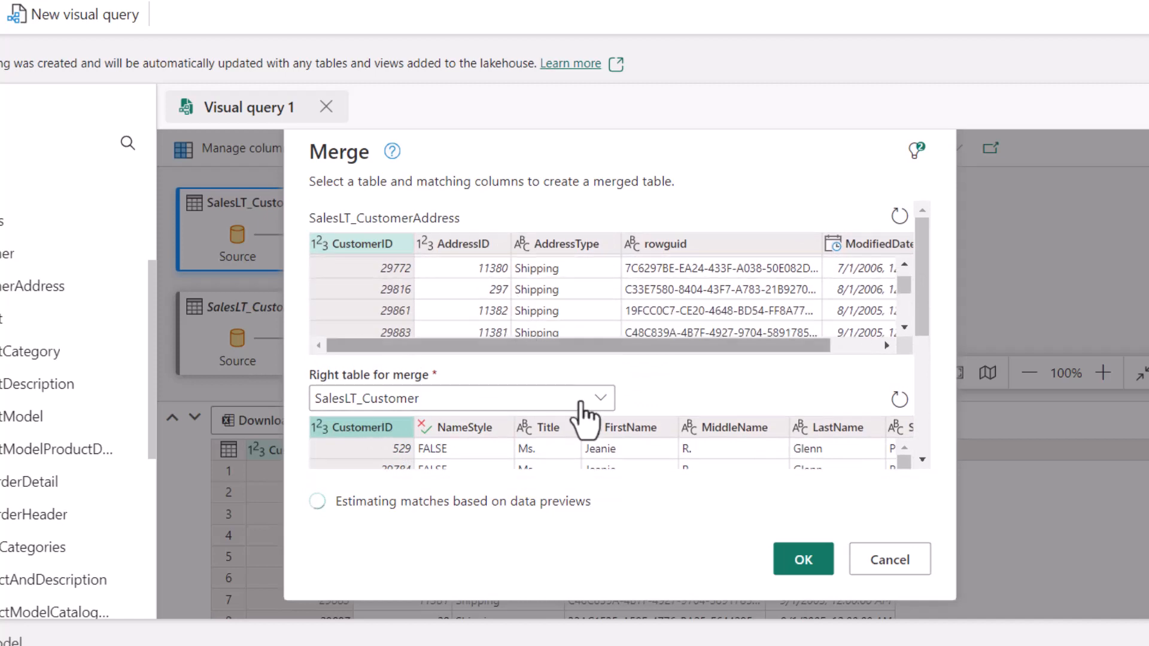
Set the join kind to Right outer and apply the merge
{"action": "scroll", "coordinate": [903, 441], "scroll_direction": "down", "scroll_amount": 5}
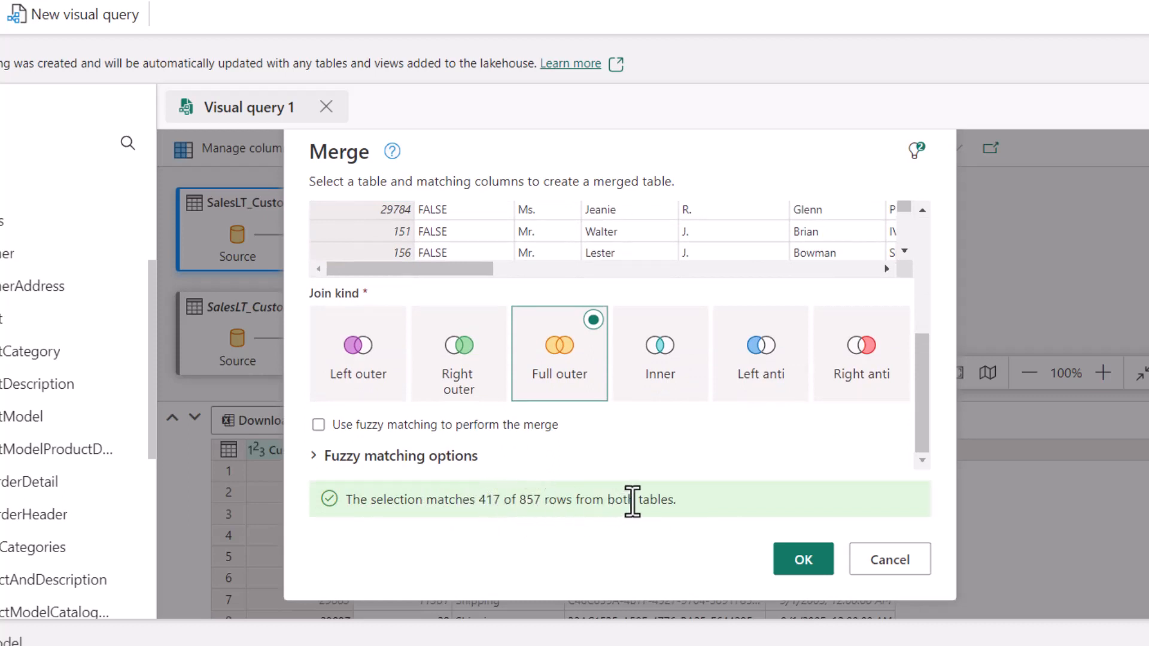
{"action": "left_click", "coordinate": [485, 336]}
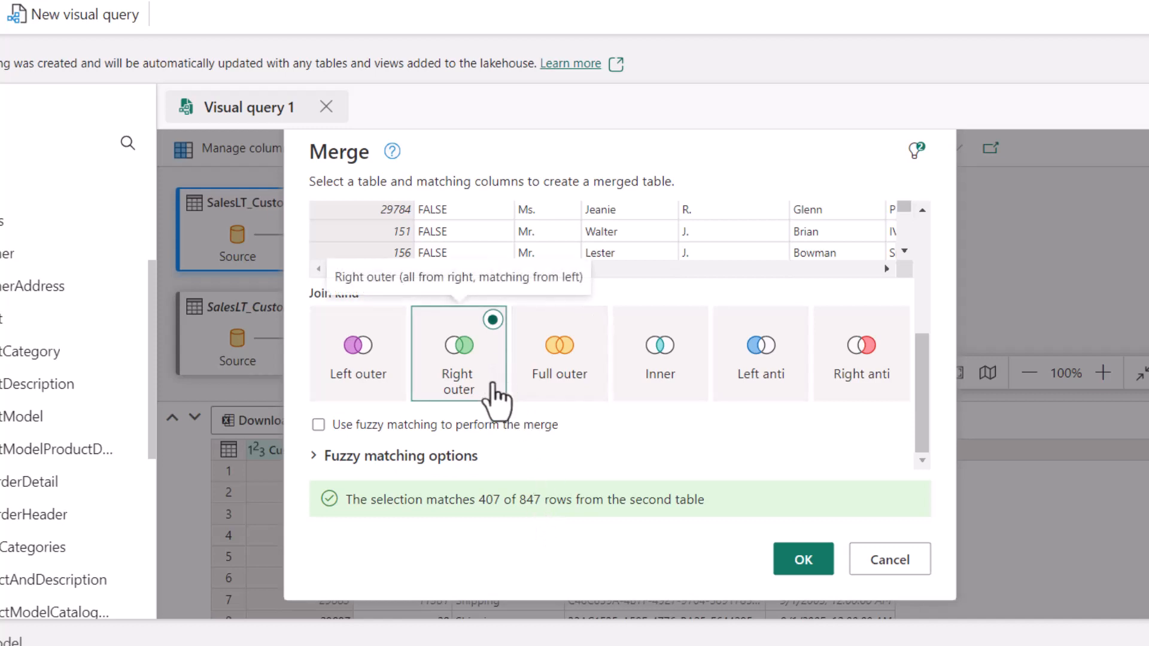
{"action": "left_click", "coordinate": [806, 558]}
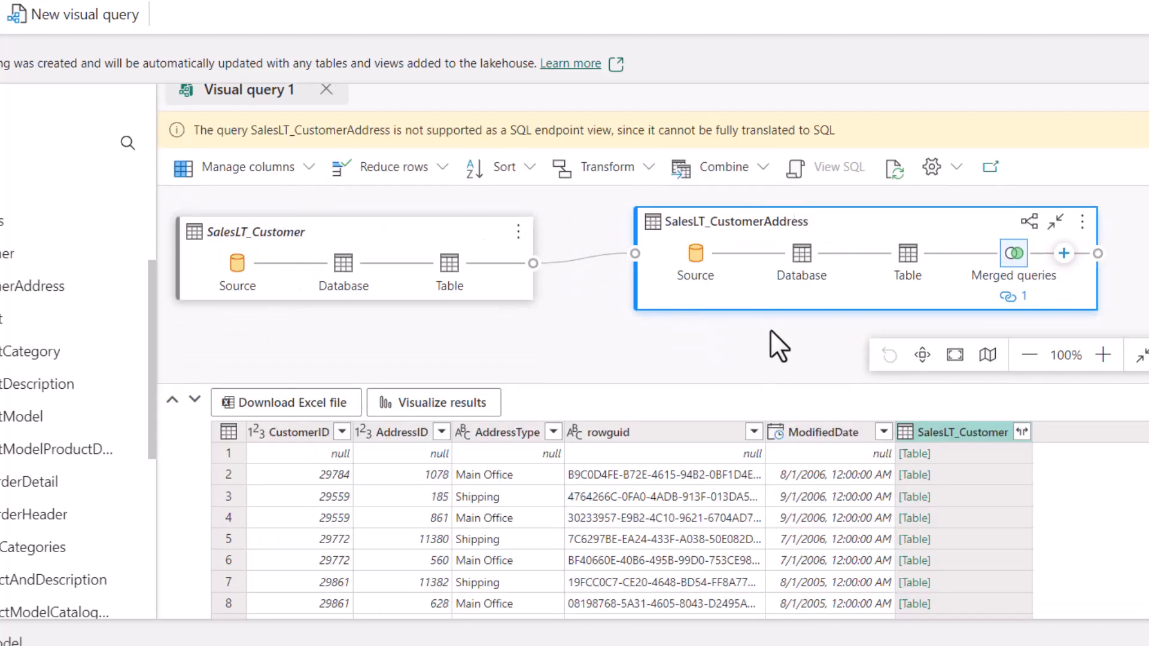
Review the columns available for expansion in the merged SalesLT_Customer column, and close the list without expanding any
{"action": "left_click", "coordinate": [1021, 433]}
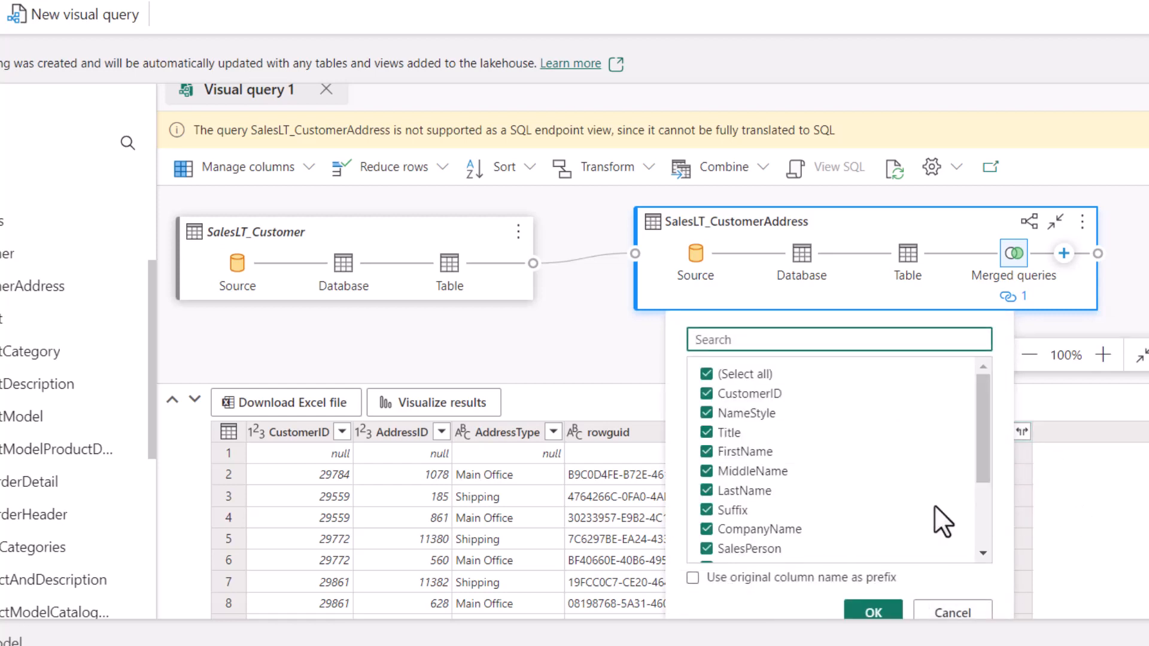
{"action": "scroll", "coordinate": [820, 413], "scroll_direction": "down", "scroll_amount": 5}
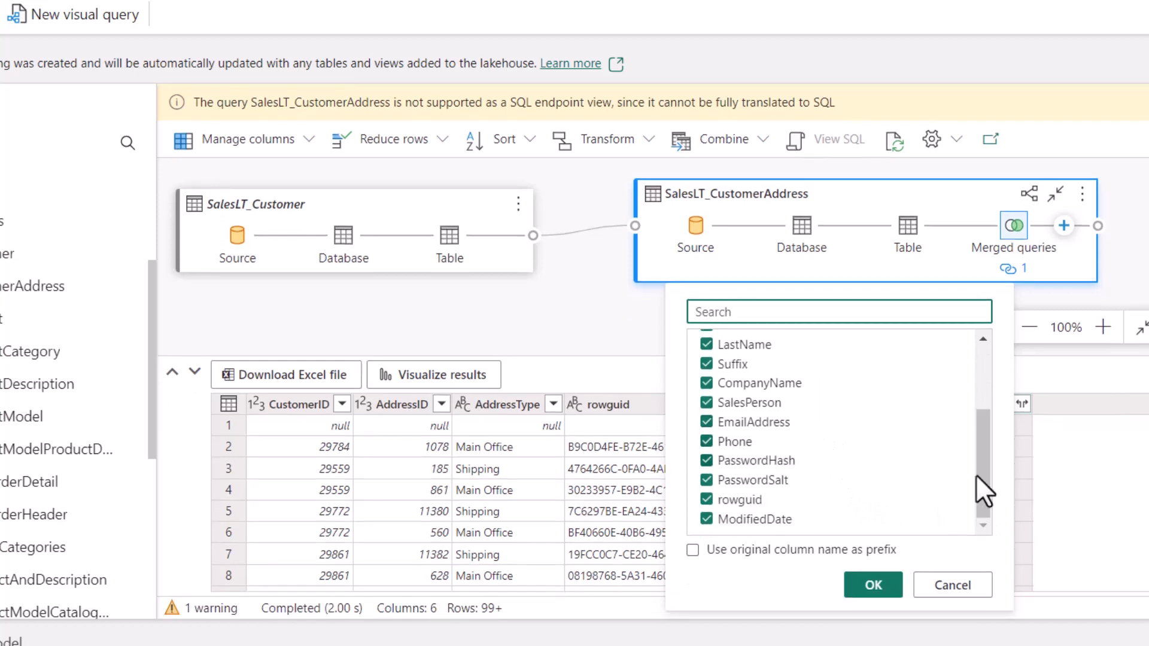
{"action": "left_click", "coordinate": [1080, 496]}
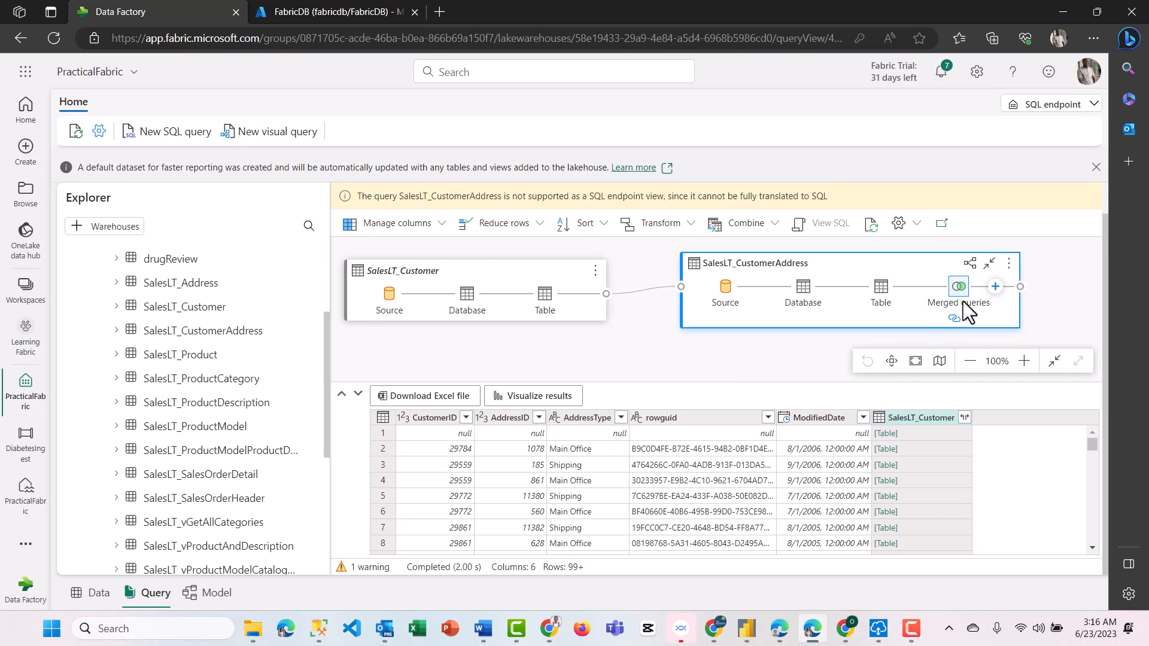
Delete the SalesLT_CustomerAddress and SalesLT_Customer queries from the visual query canvas and dismiss the resulting message
{"action": "left_click", "coordinate": [1009, 264]}
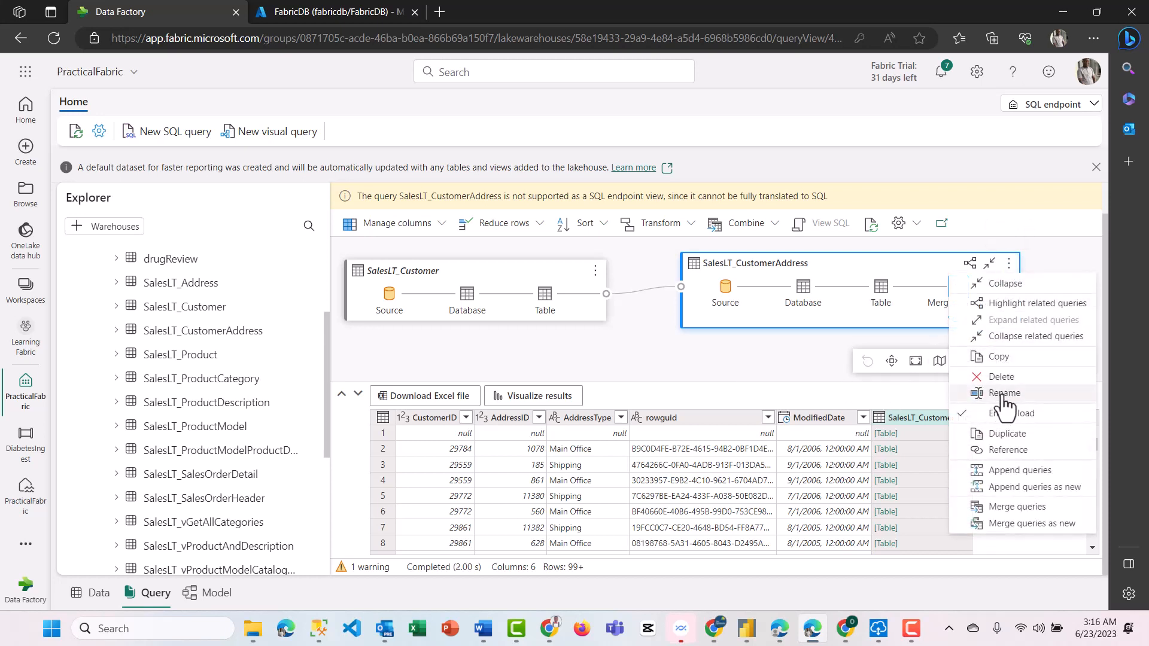
{"action": "left_click", "coordinate": [1007, 377]}
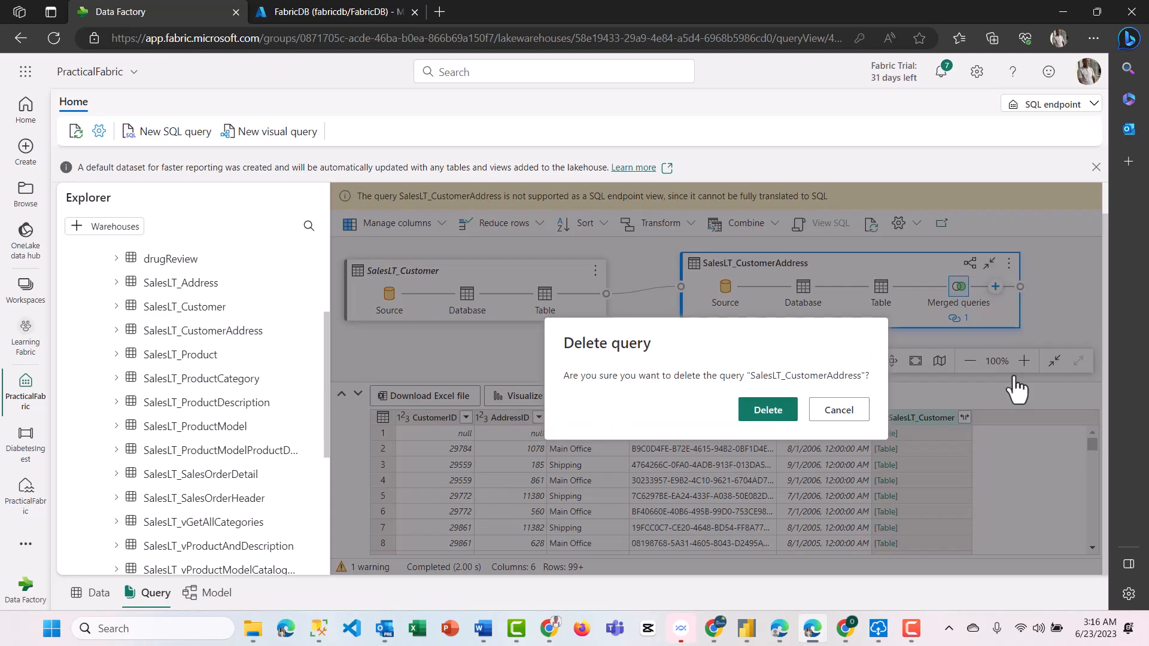
{"action": "left_click", "coordinate": [770, 416]}
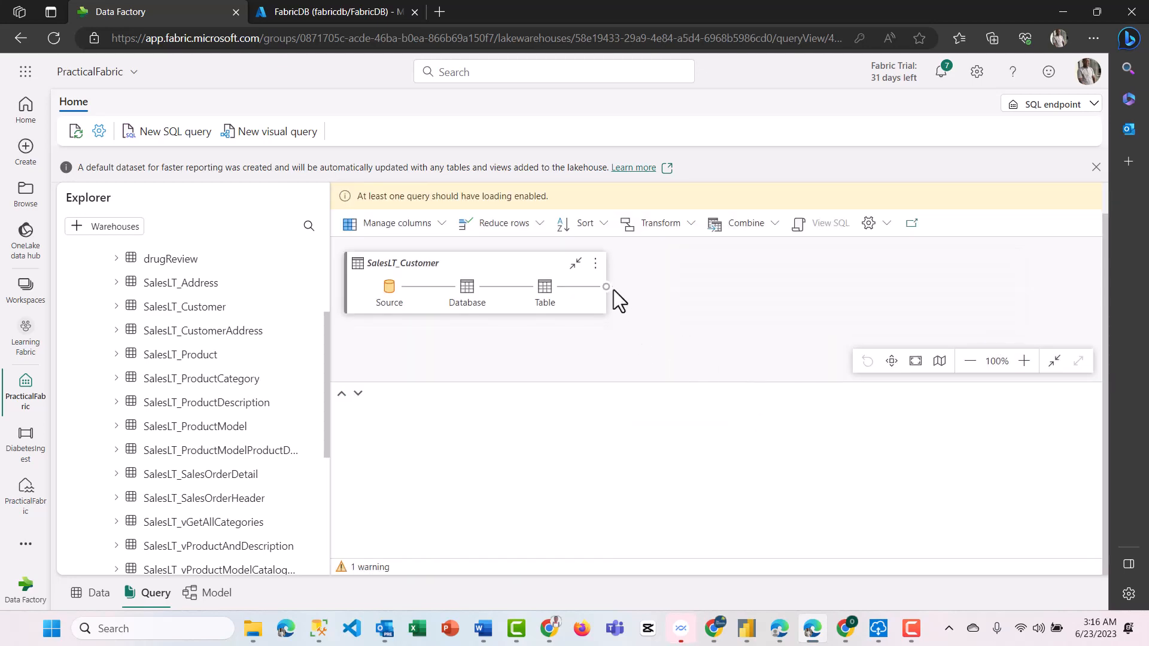
{"action": "left_click", "coordinate": [595, 263]}
{"action": "left_click", "coordinate": [646, 378]}
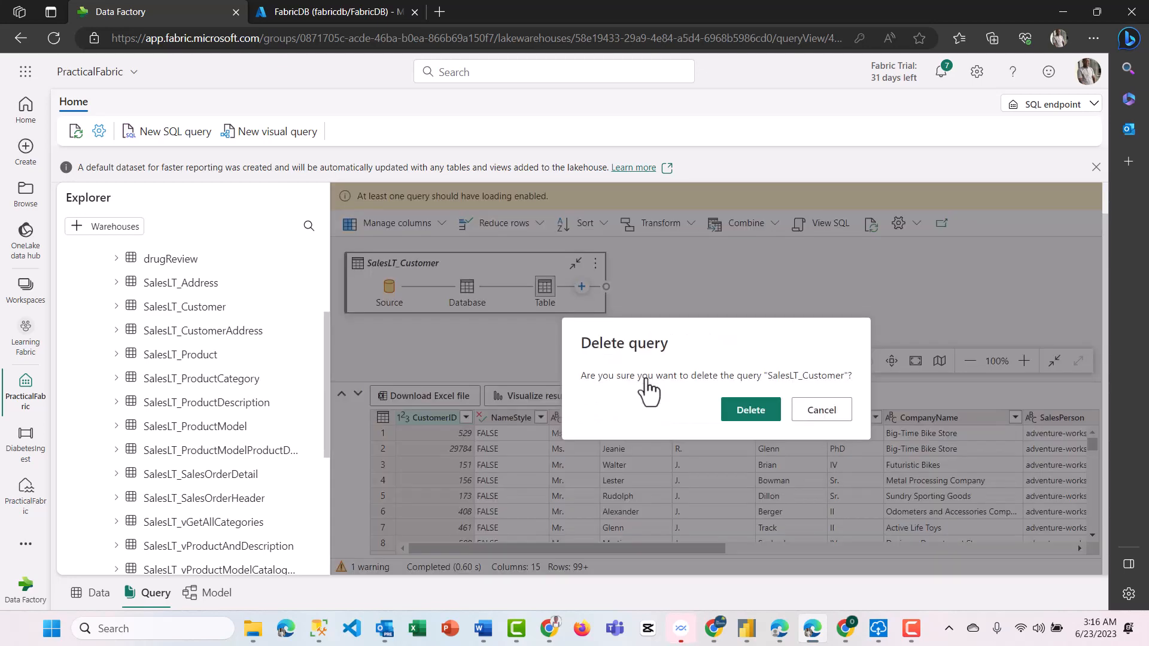
{"action": "left_click", "coordinate": [755, 413]}
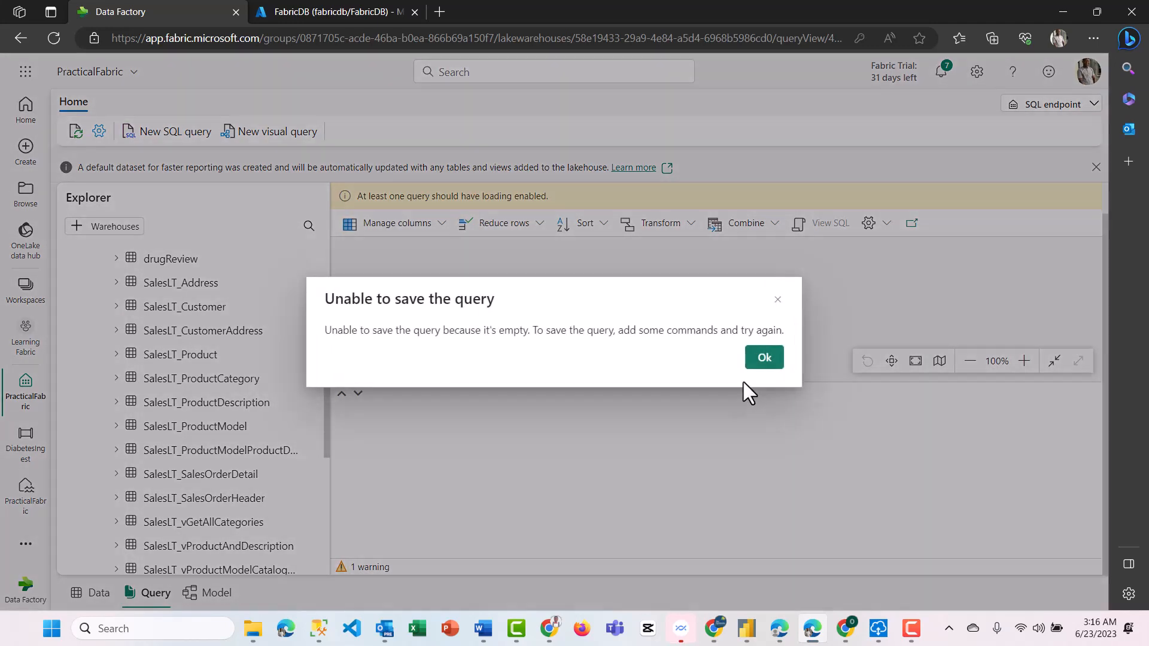
{"action": "left_click", "coordinate": [766, 358]}
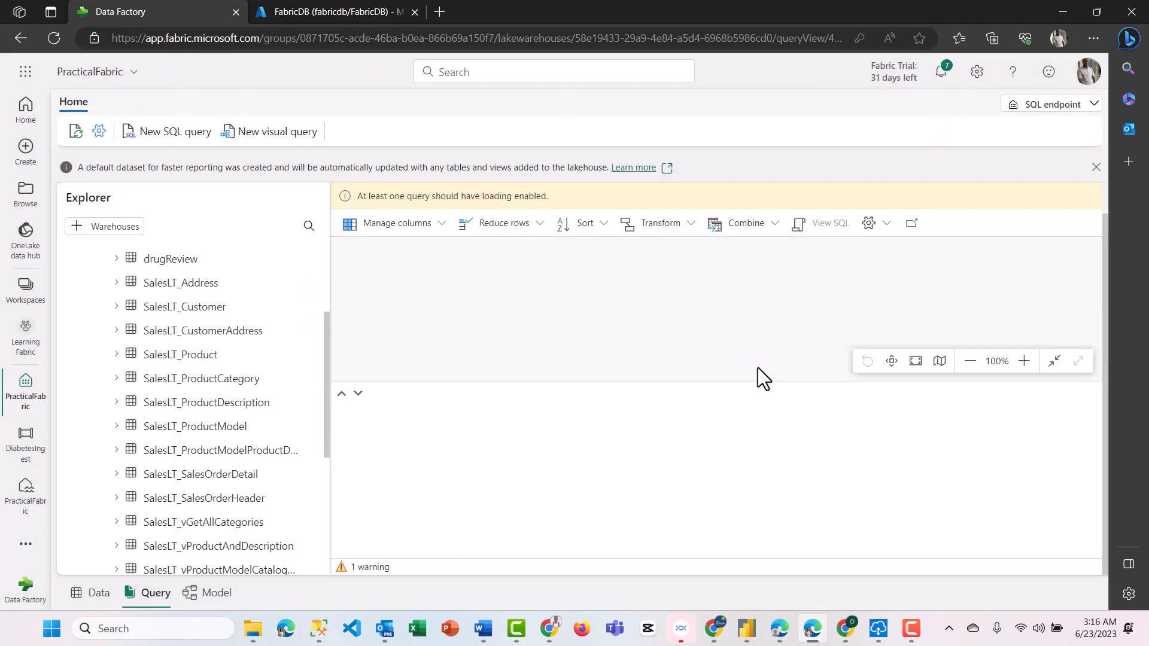
Dismiss the default dataset notice and preview the data of the DiabetesData table
{"action": "left_click", "coordinate": [1096, 167]}
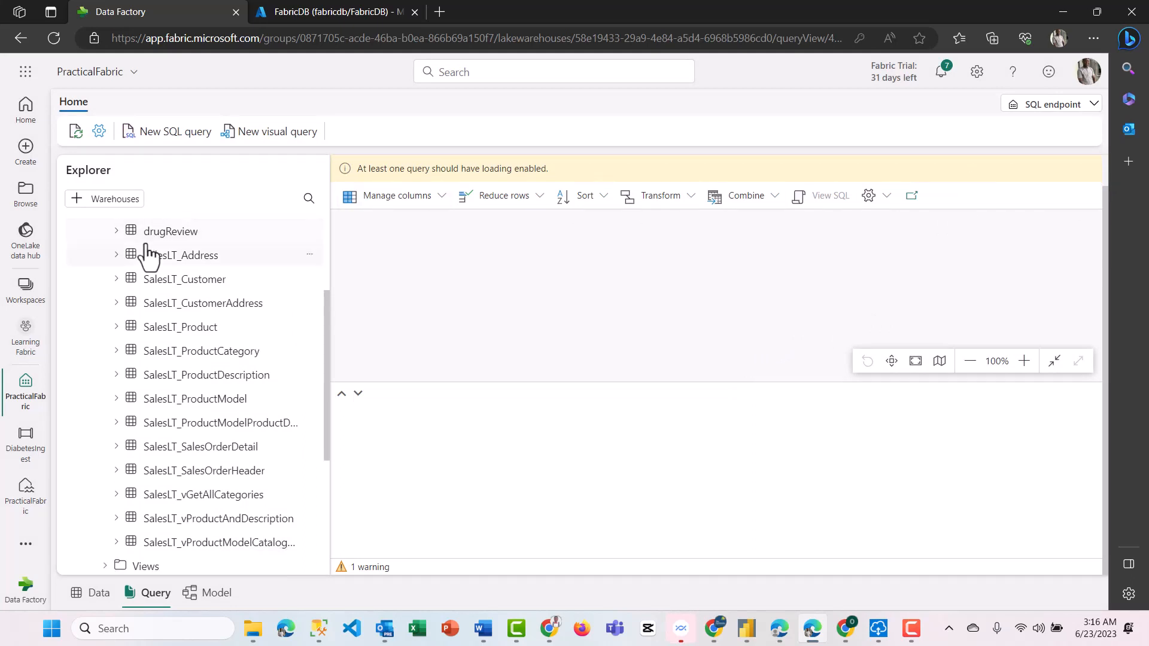
{"action": "scroll", "coordinate": [148, 250], "scroll_direction": "up", "scroll_amount": 3}
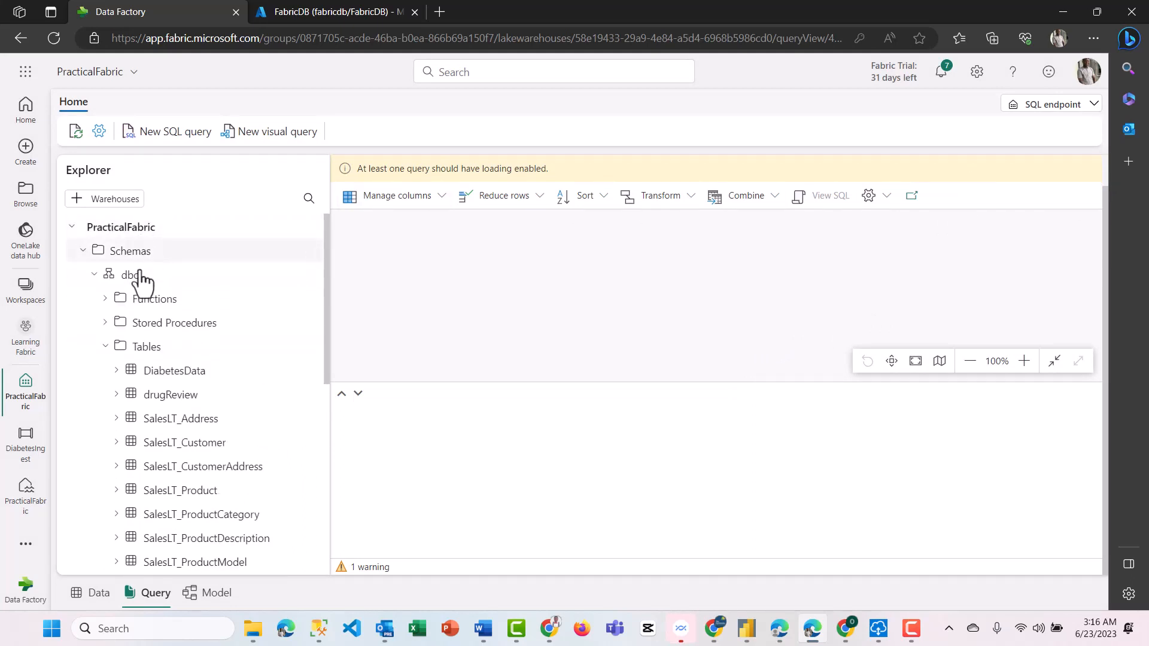
{"action": "left_click", "coordinate": [173, 372]}
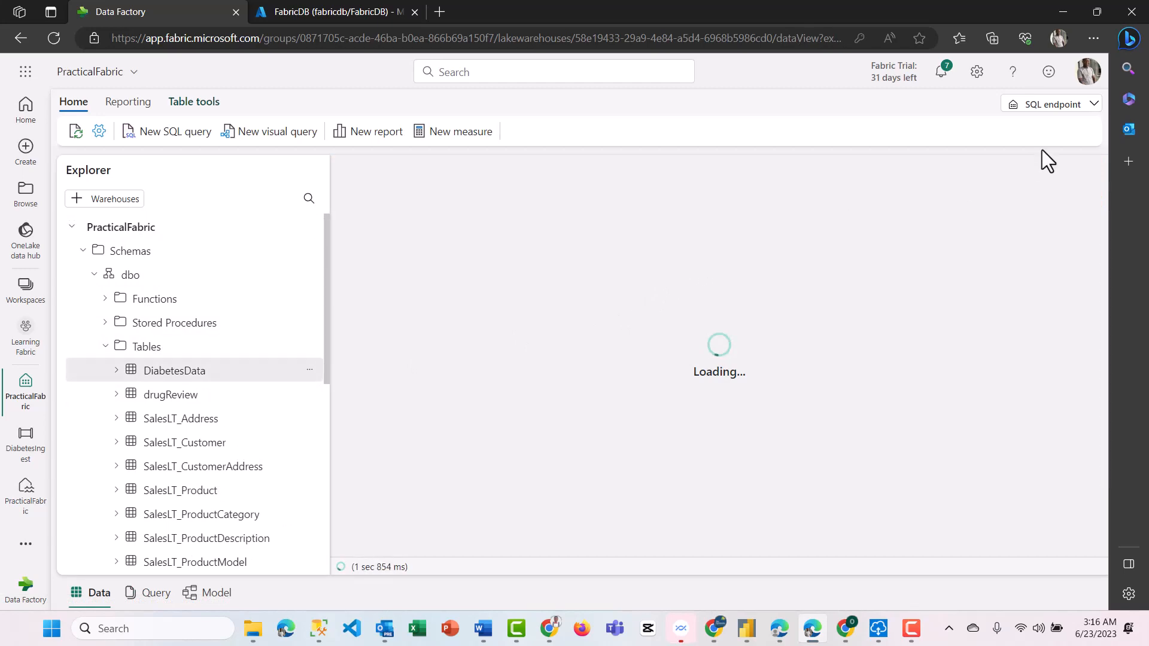
Switch to the Azure portal and open the compute and storage settings of the FabricDB database from its pricing tier
{"action": "left_click", "coordinate": [314, 12]}
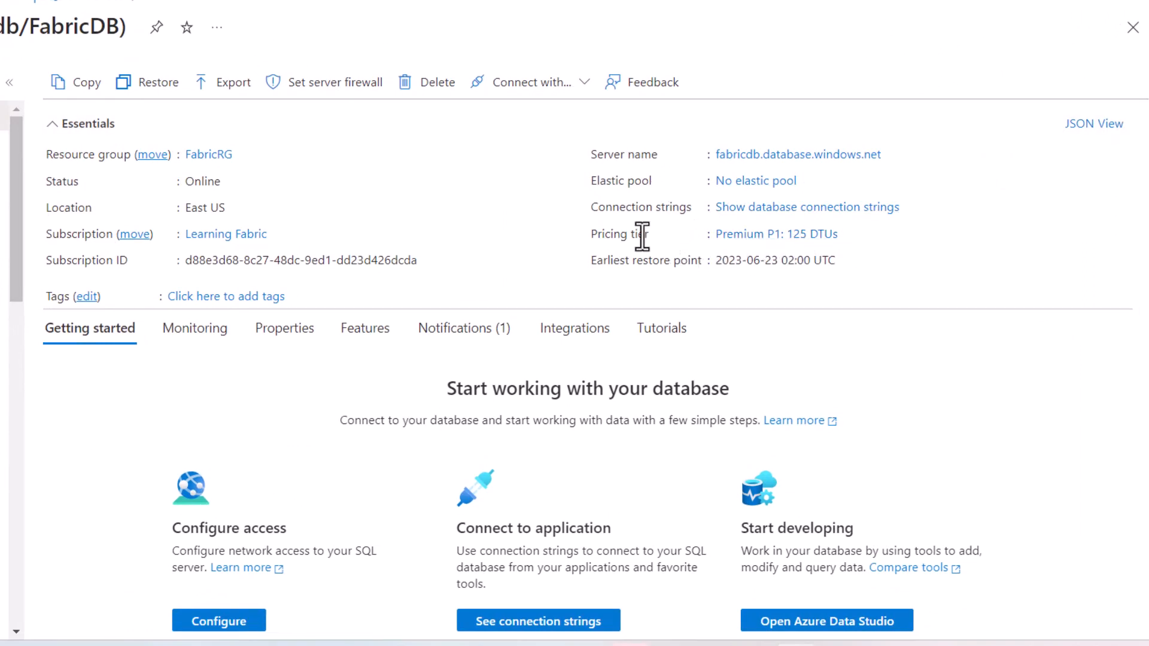
{"action": "left_click", "coordinate": [782, 235]}
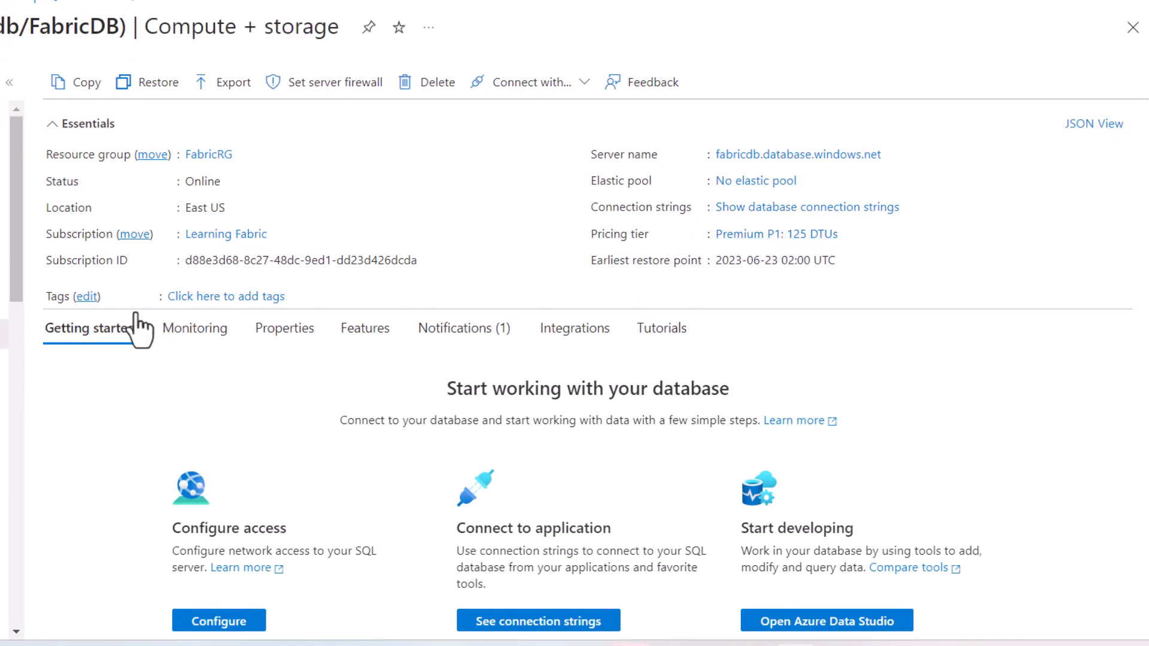
{"action": "left_click", "coordinate": [763, 237]}
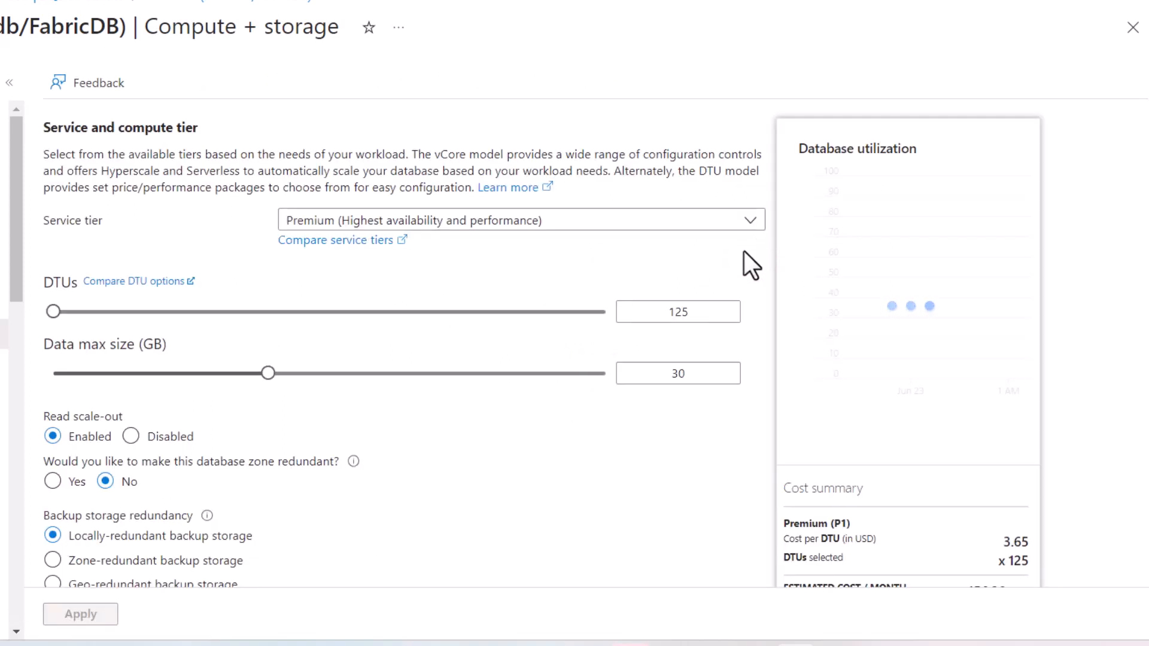
Change the FabricDB service tier to Basic (For less demanding workloads), check the estimated monthly cost, and apply the change
{"action": "left_click", "coordinate": [713, 226]}
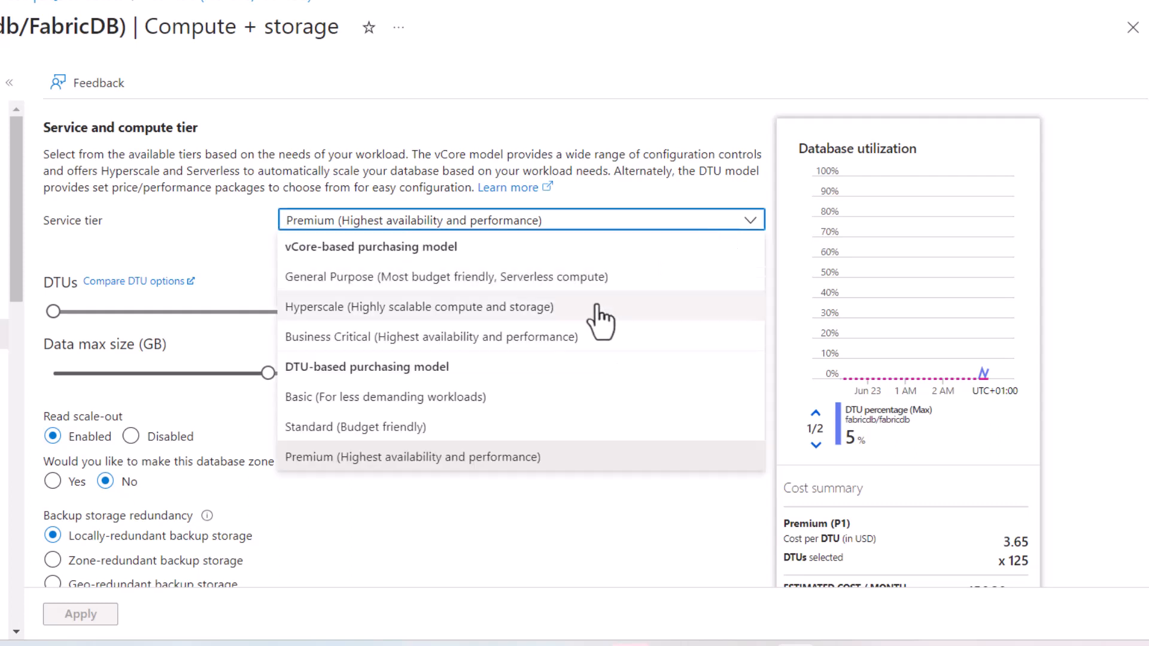
{"action": "left_click", "coordinate": [374, 396]}
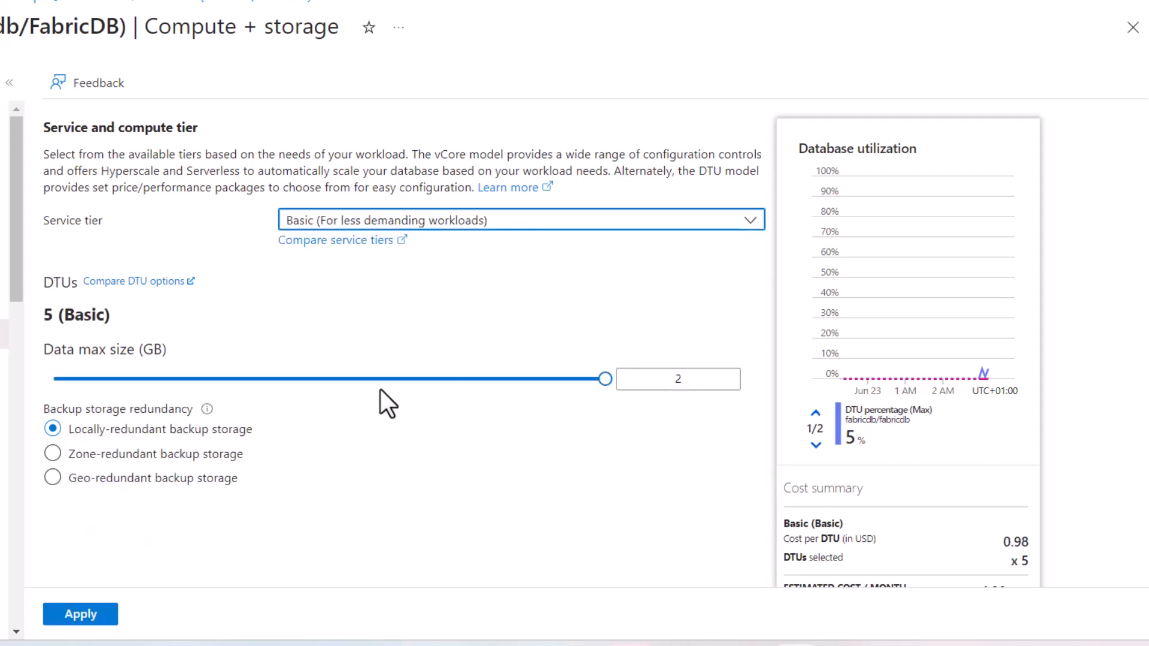
{"action": "scroll", "coordinate": [832, 462], "scroll_direction": "down", "scroll_amount": 1}
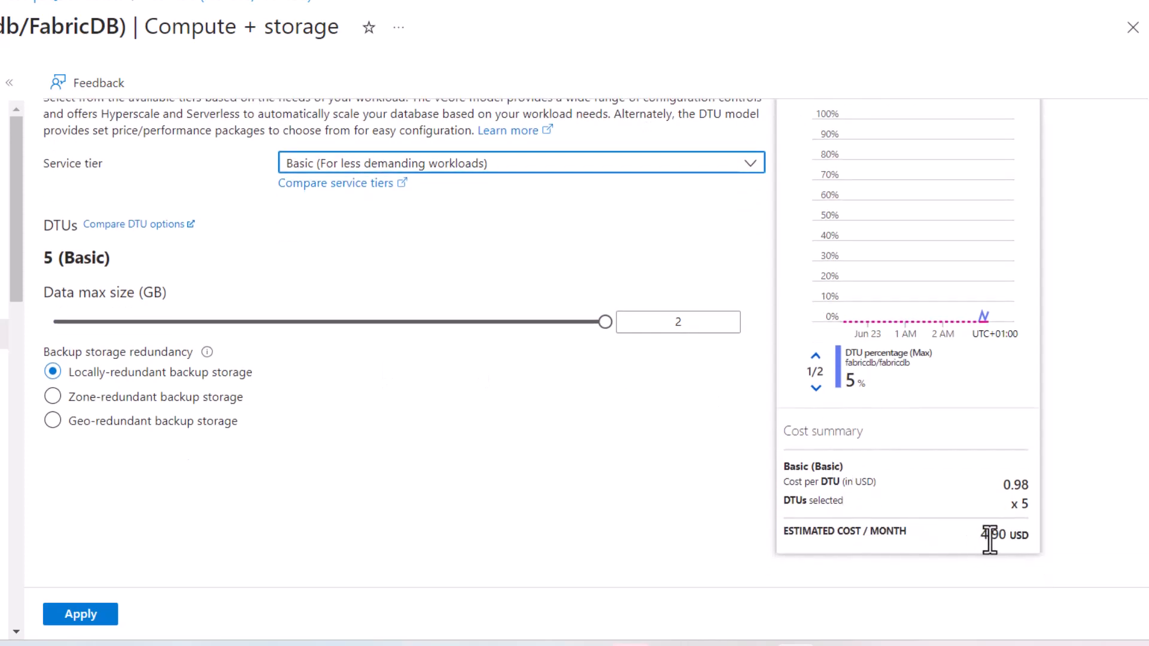
{"action": "mouse_move", "coordinate": [985, 316]}
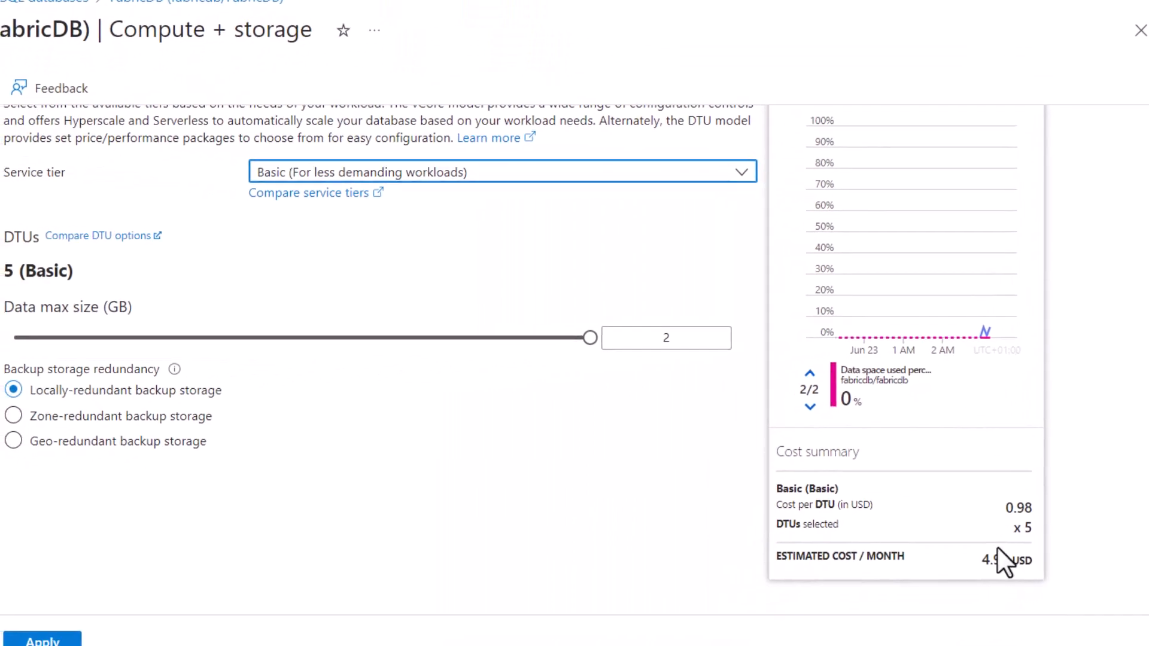
{"action": "left_click", "coordinate": [54, 642]}
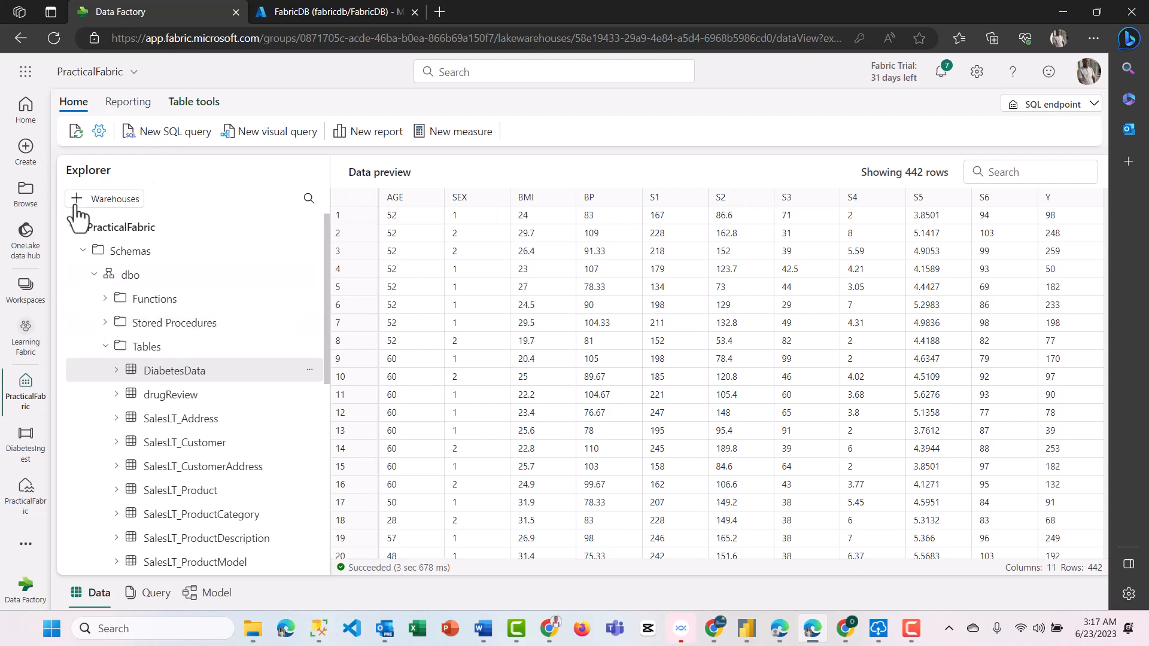
Return to the PracticalFabric SQL endpoint in Microsoft Fabric and collapse the Schemas folder in the explorer
{"action": "left_click", "coordinate": [83, 251]}
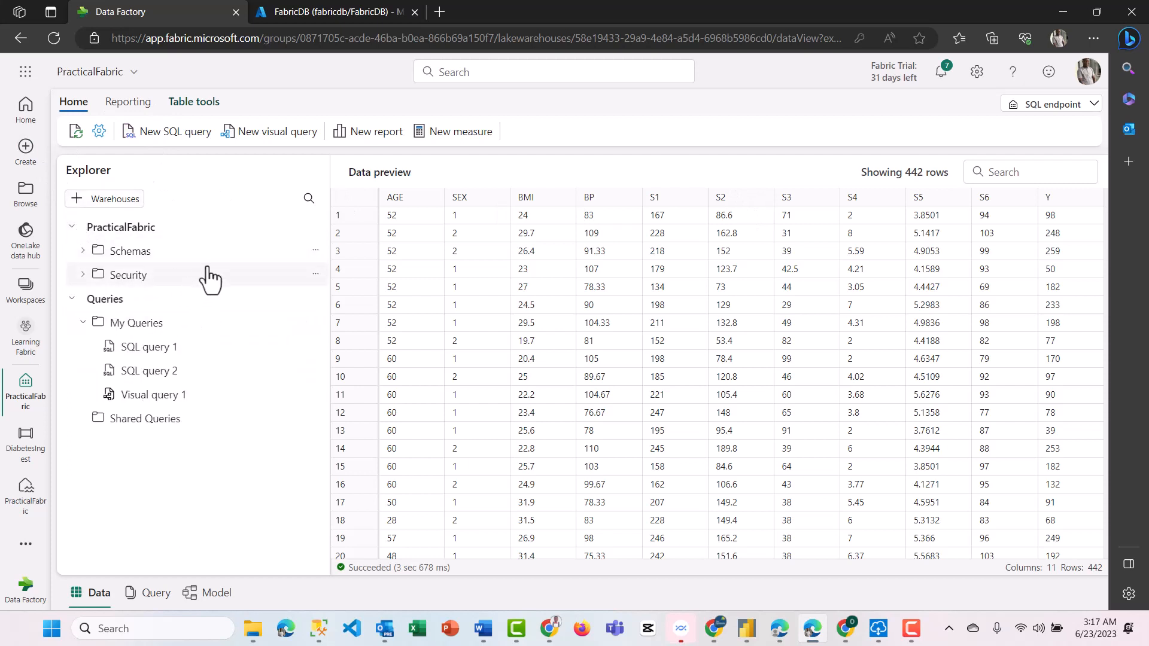